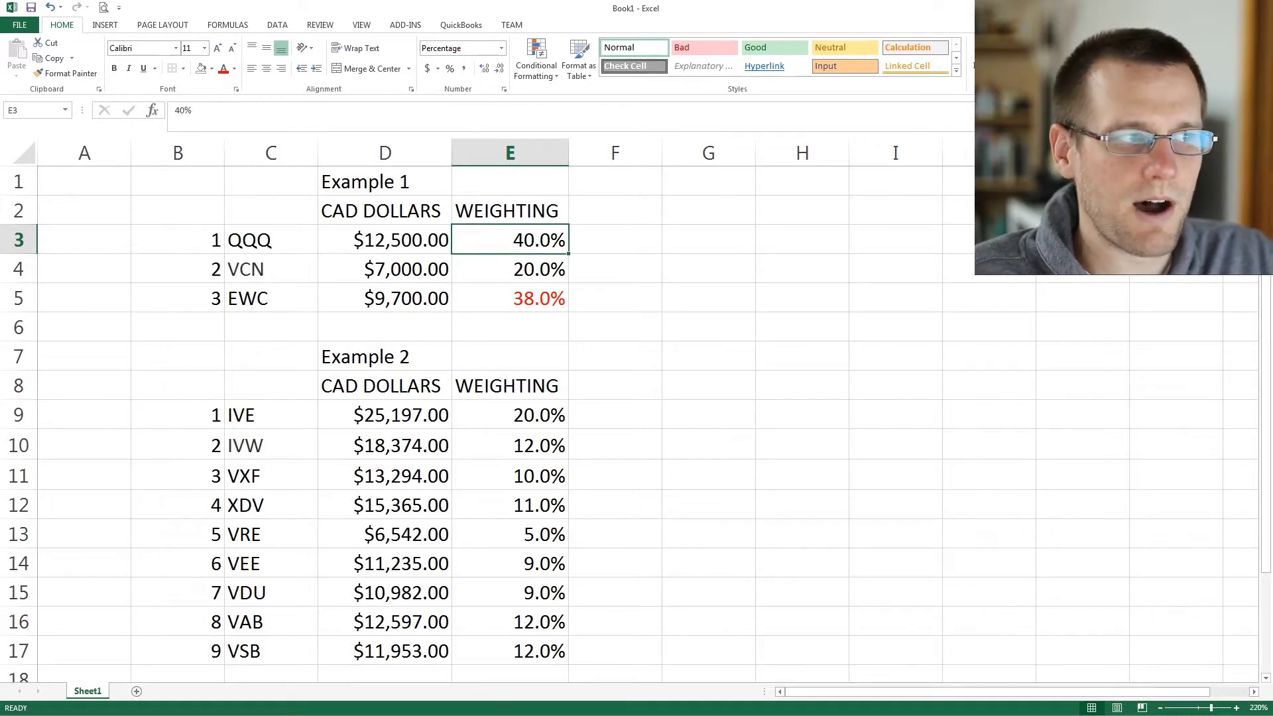
Step: Switch to the Mech Money website in the browser and locate the Portfolio Rebalancing Calculator among its financial calculators
{"action": "key", "text": "alt+Tab"}
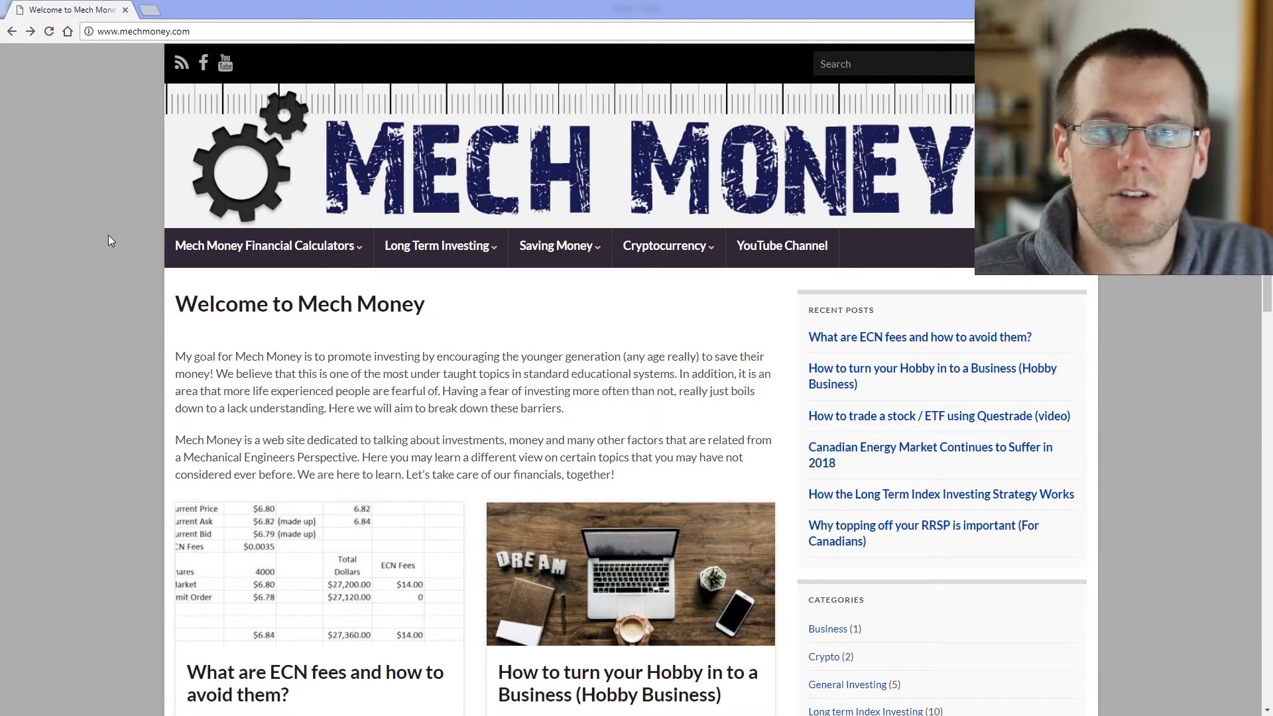
{"action": "mouse_move", "coordinate": [256, 252]}
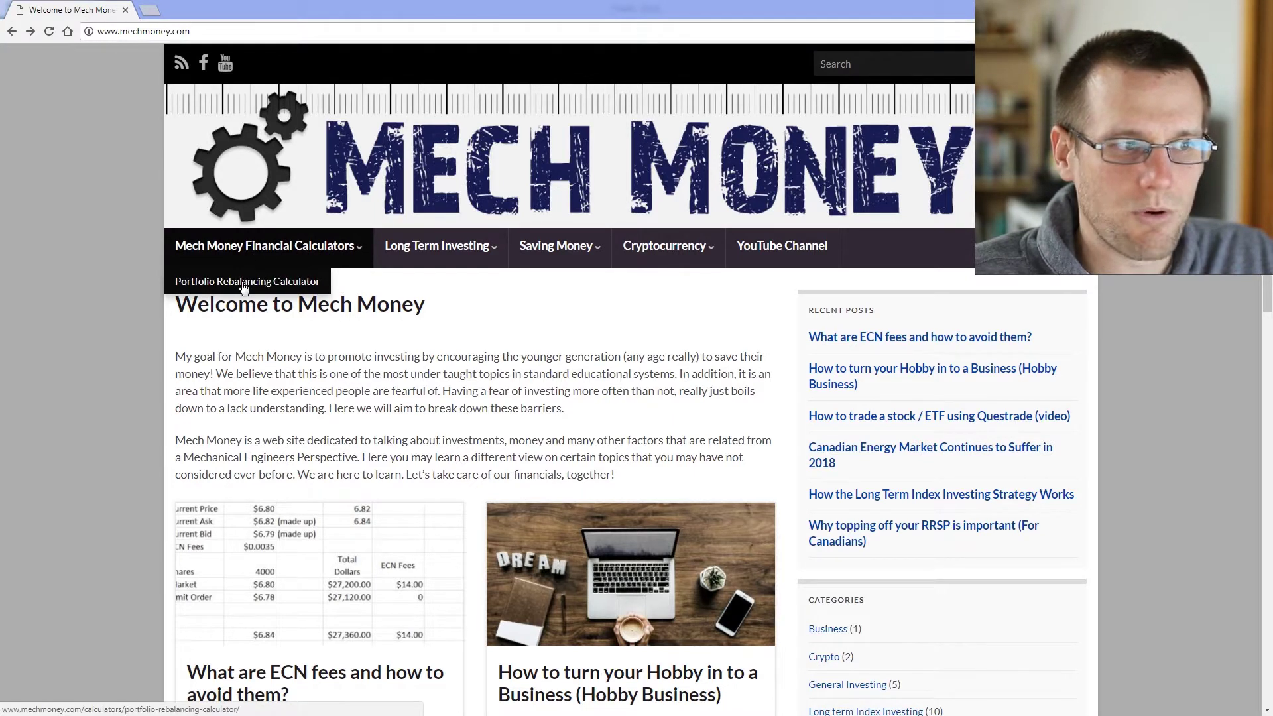
{"action": "left_click", "coordinate": [244, 287]}
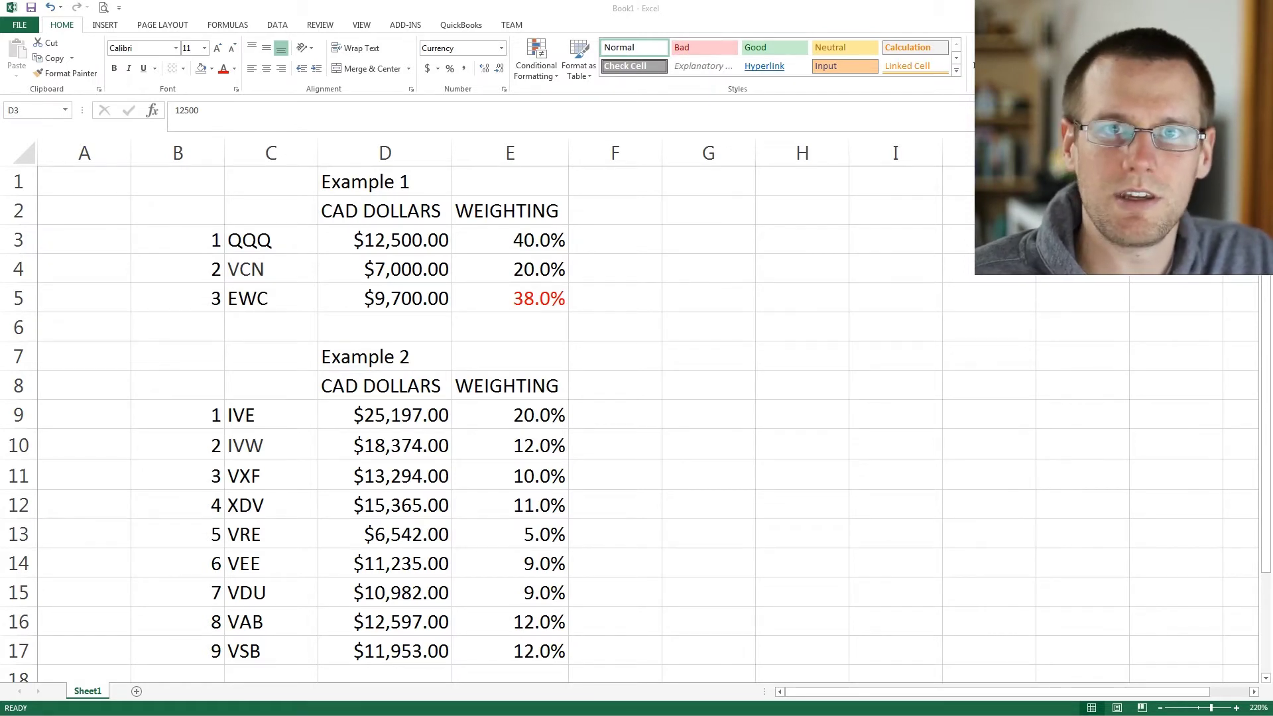
Step: In the Excel sheet, examine Example 1's asset numbers, tickers, CAD dollar values and weightings
{"action": "left_click_drag", "start_coordinate": [209, 241], "coordinate": [206, 277]}
{"action": "left_click", "coordinate": [285, 241]}
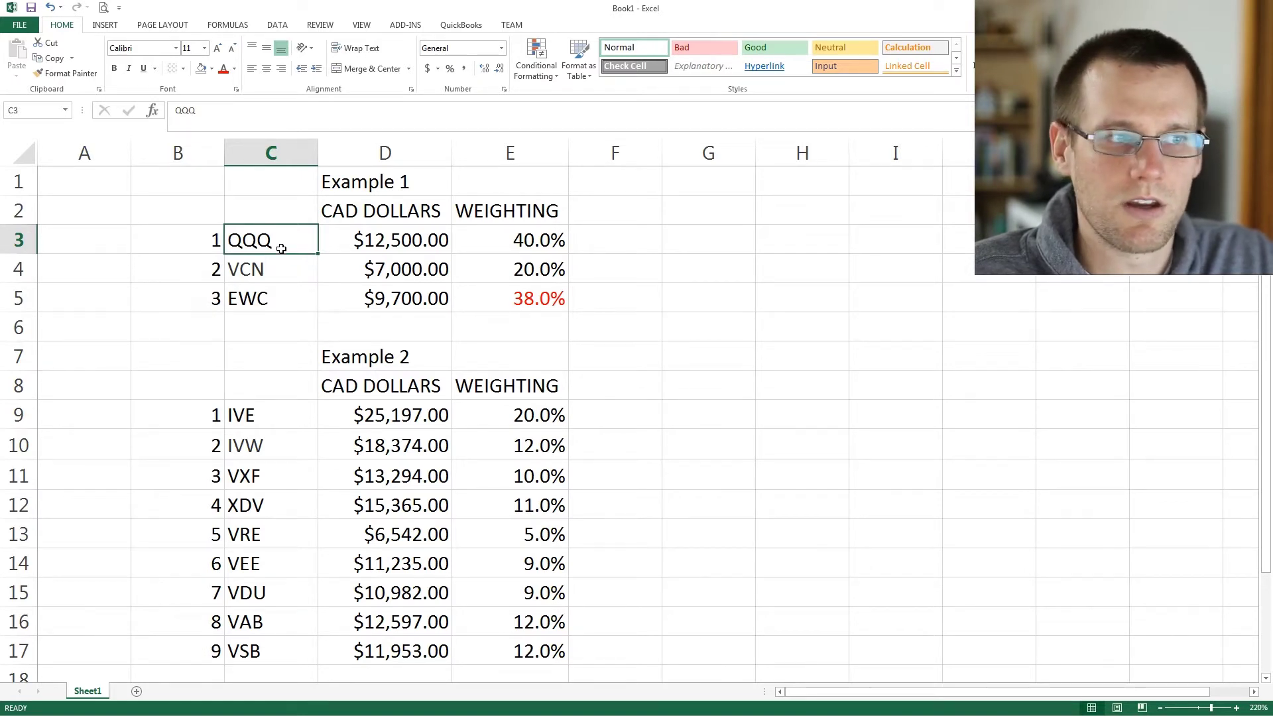
{"action": "left_click", "coordinate": [400, 241]}
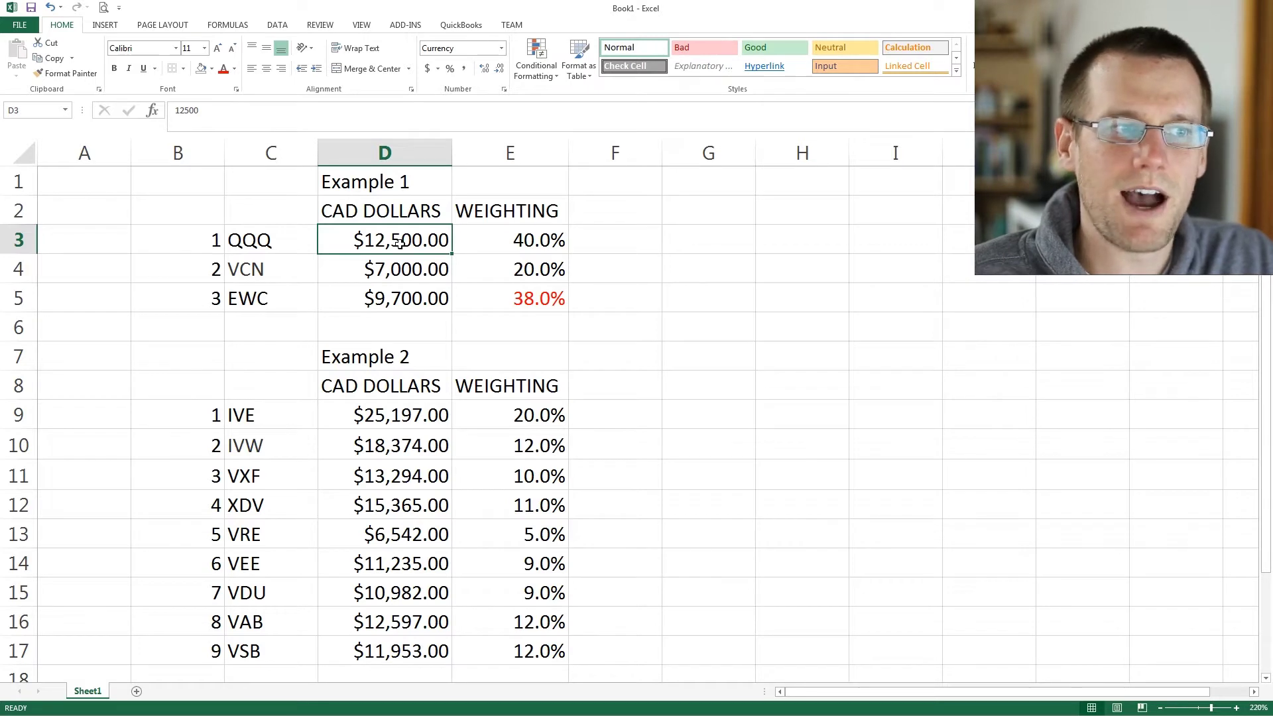
{"action": "left_click", "coordinate": [371, 210]}
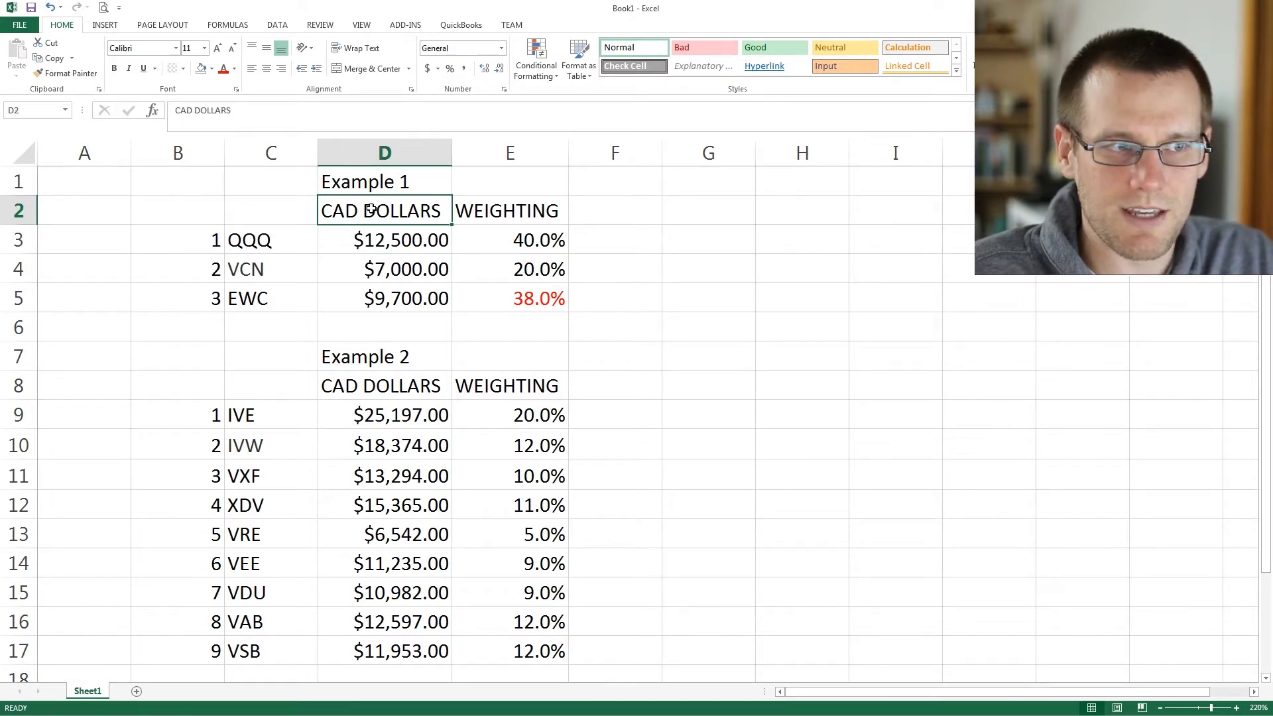
{"action": "left_click", "coordinate": [396, 241]}
{"action": "left_click", "coordinate": [391, 269]}
{"action": "left_click", "coordinate": [387, 300]}
{"action": "left_click", "coordinate": [389, 269]}
{"action": "left_click", "coordinate": [382, 244]}
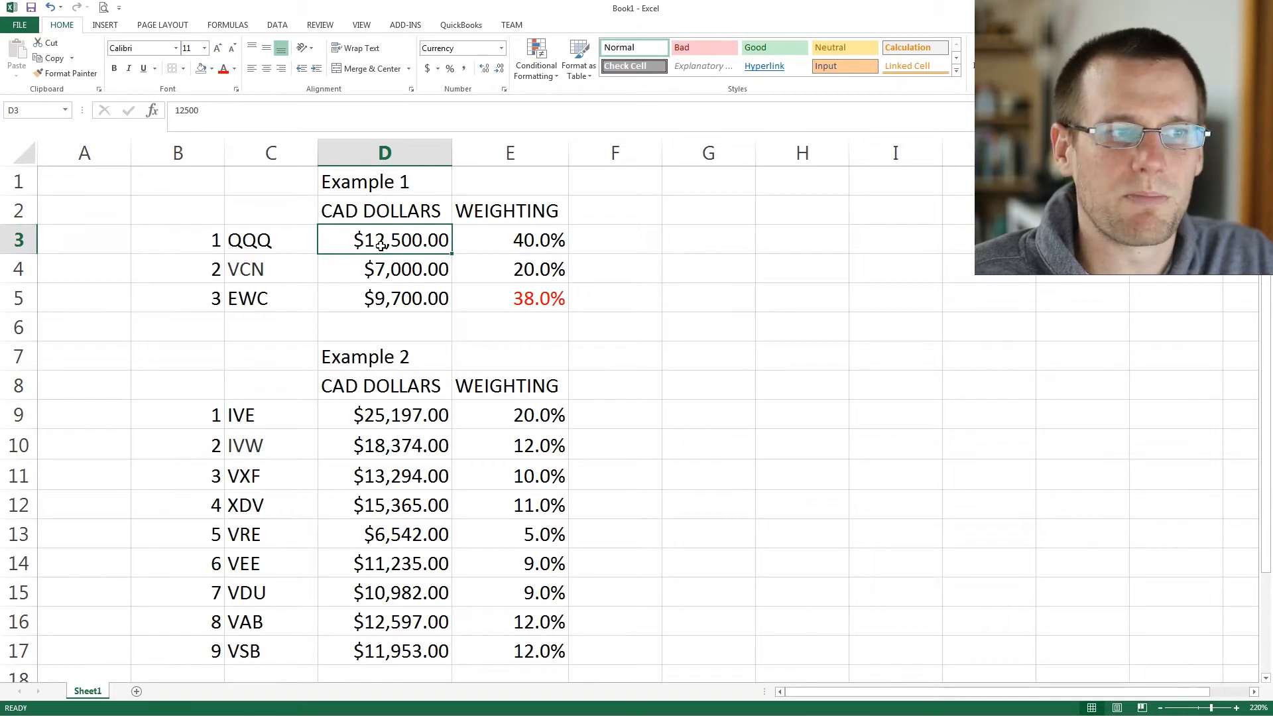
{"action": "left_click", "coordinate": [494, 235]}
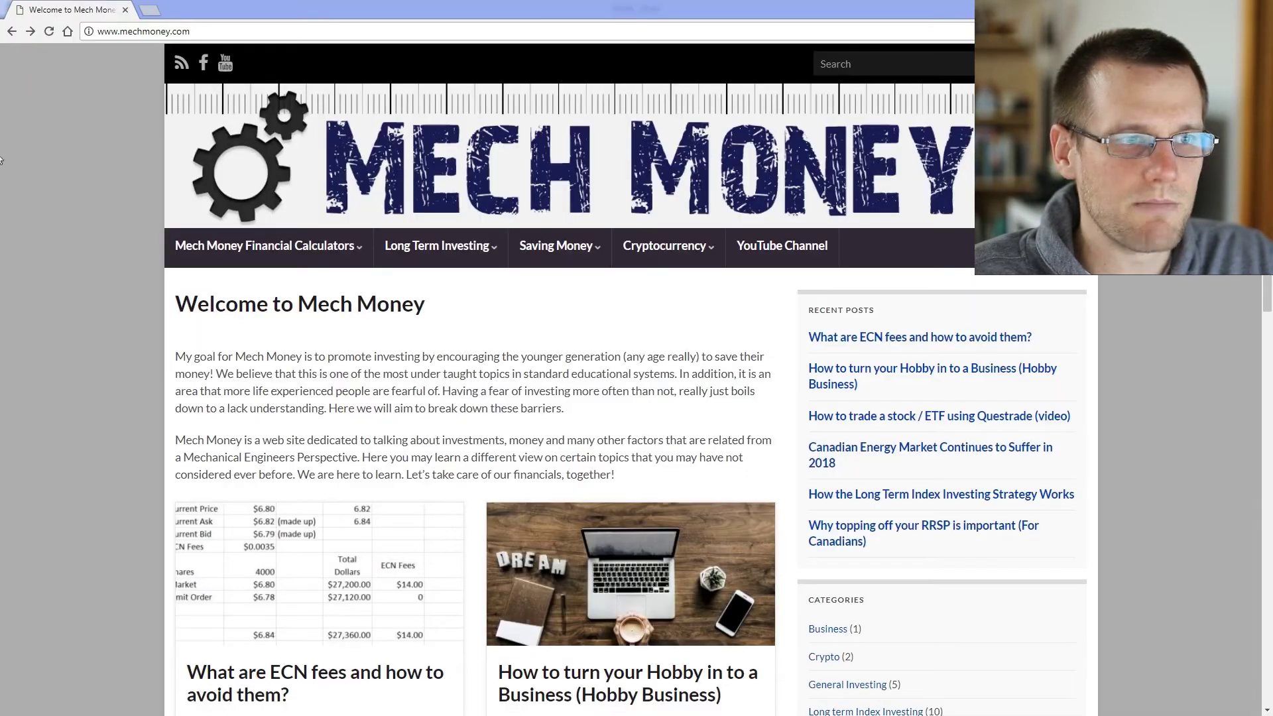
Step: Switch to the browser and open the Portfolio Rebalancing Calculator on the Mech Money site
{"action": "key", "text": "alt+Tab"}
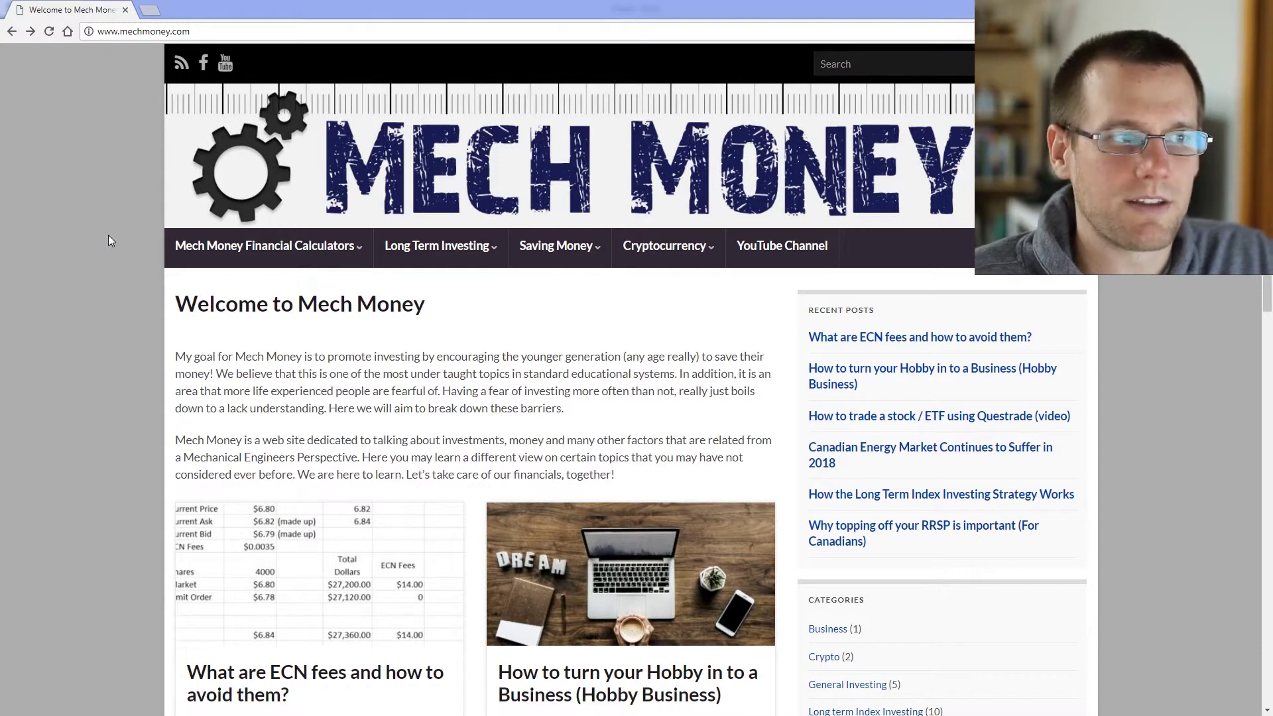
{"action": "mouse_move", "coordinate": [252, 254]}
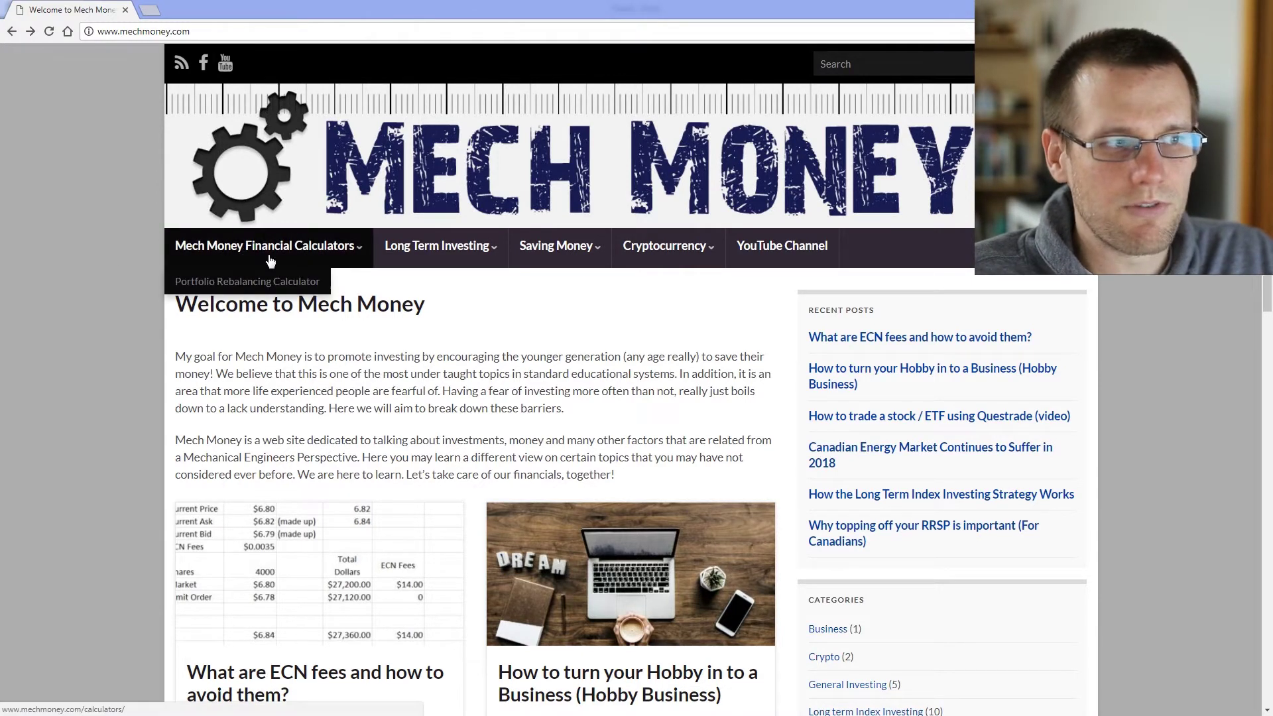
{"action": "left_click", "coordinate": [244, 284]}
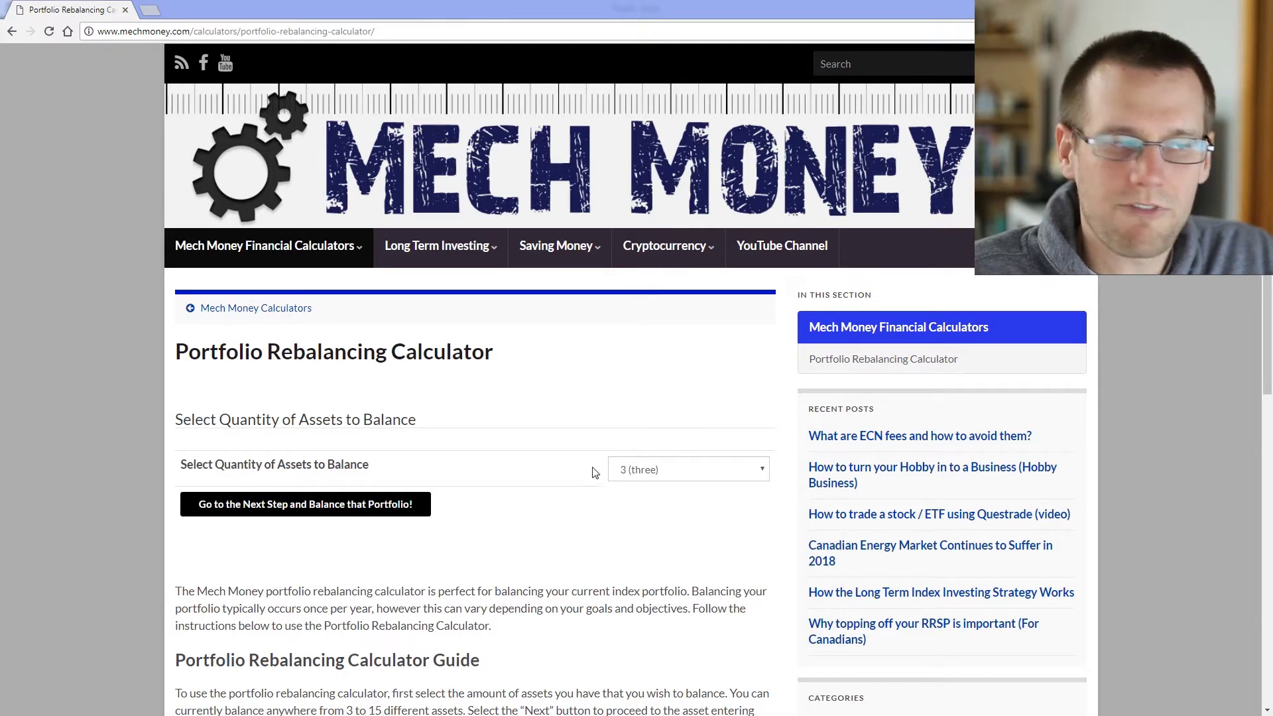
Step: Check Example 1's asset count in the Excel sheet and continue to the calculator's entry form for 3 (three) assets
{"action": "key", "text": "alt+Tab"}
{"action": "left_click_drag", "start_coordinate": [185, 242], "coordinate": [176, 293]}
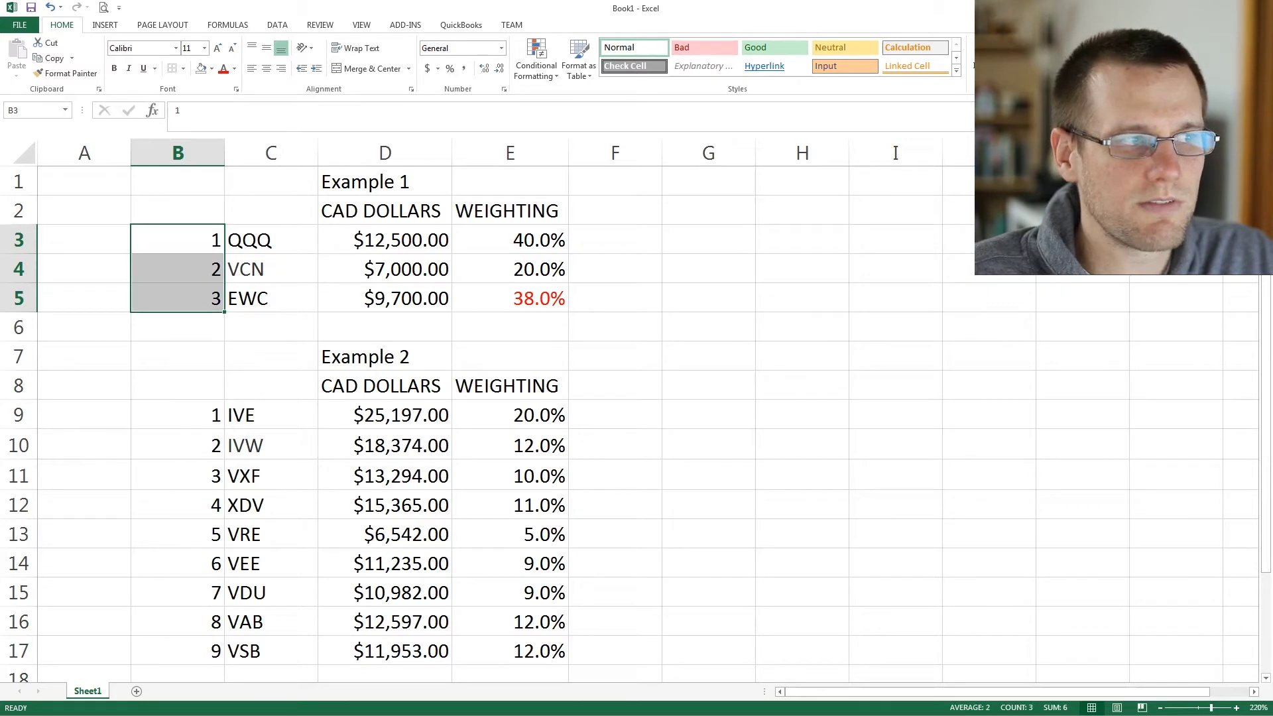
{"action": "key", "text": "alt+Tab"}
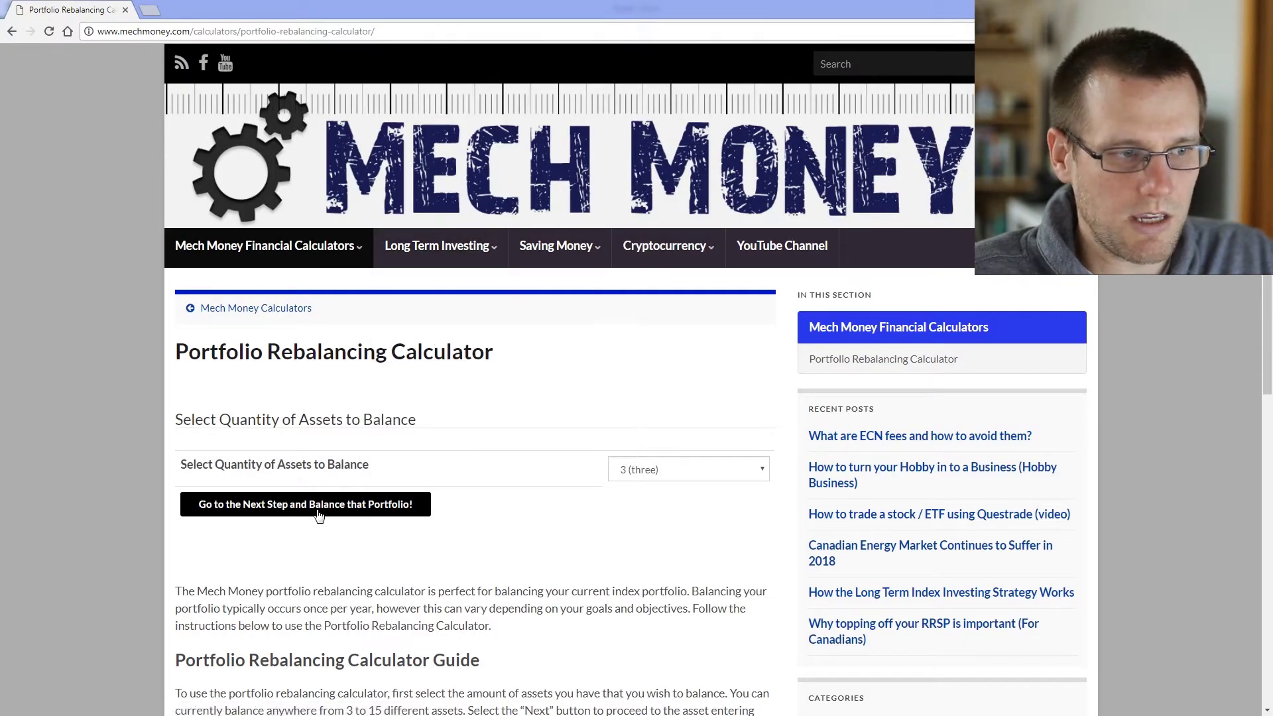
{"action": "left_click", "coordinate": [258, 505]}
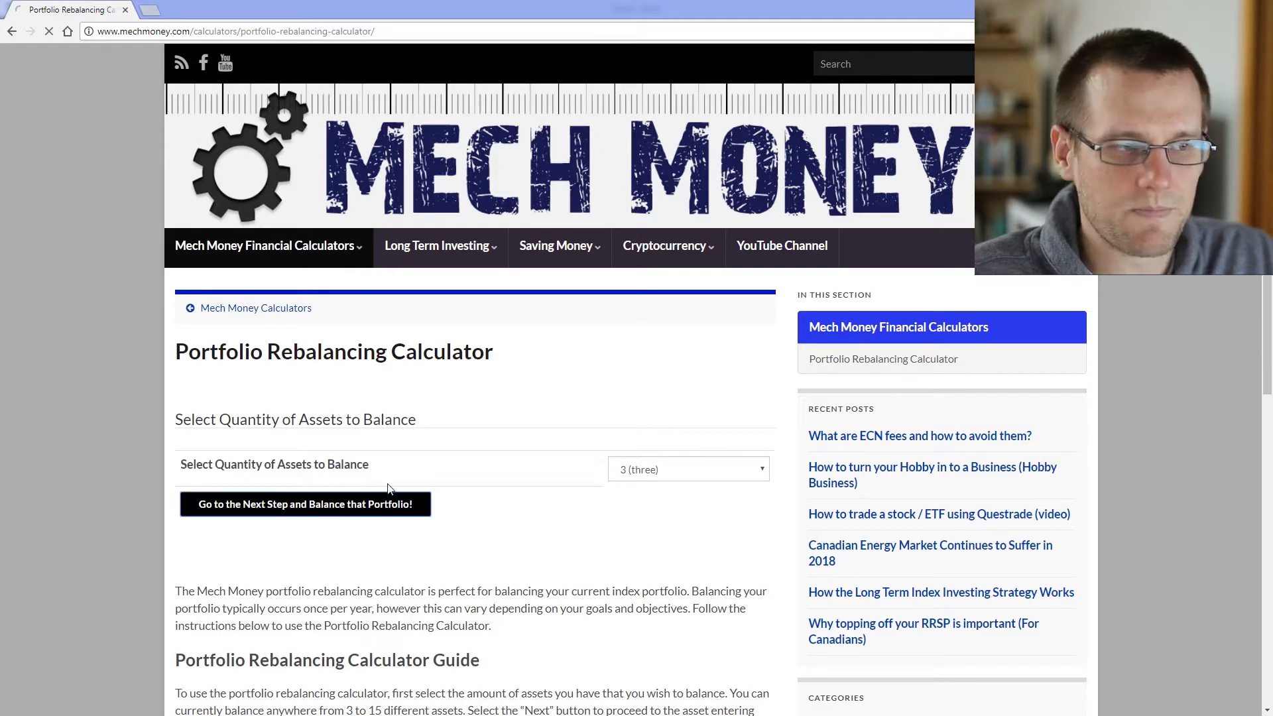
{"action": "scroll", "coordinate": [446, 432], "scroll_direction": "down", "scroll_amount": 2}
{"action": "scroll", "coordinate": [446, 432], "scroll_direction": "down", "scroll_amount": 2}
{"action": "scroll", "coordinate": [457, 464], "scroll_direction": "up", "scroll_amount": 2}
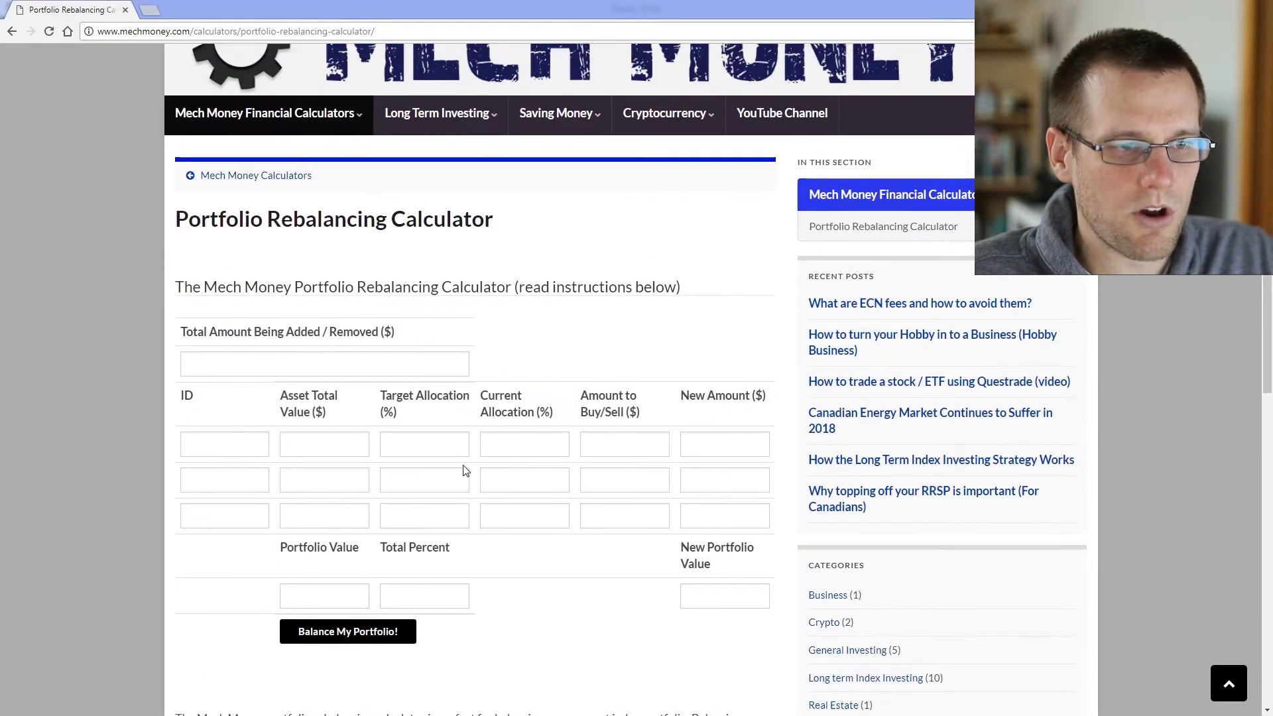
Step: Switch to Excel, shrink its window from full screen and move it aside so the calculator form is uncovered
{"action": "key", "text": "alt+Tab"}
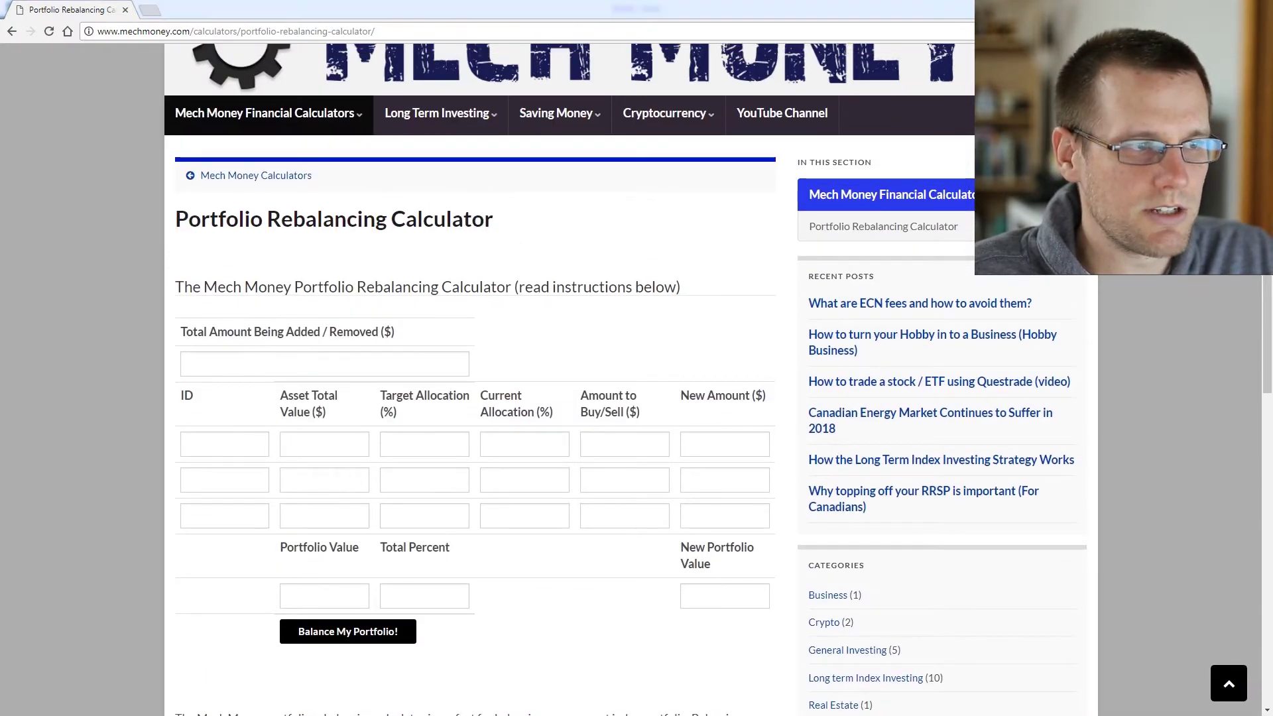
{"action": "double_click", "coordinate": [599, 27]}
{"action": "left_click_drag", "start_coordinate": [737, 14], "coordinate": [0, 148]}
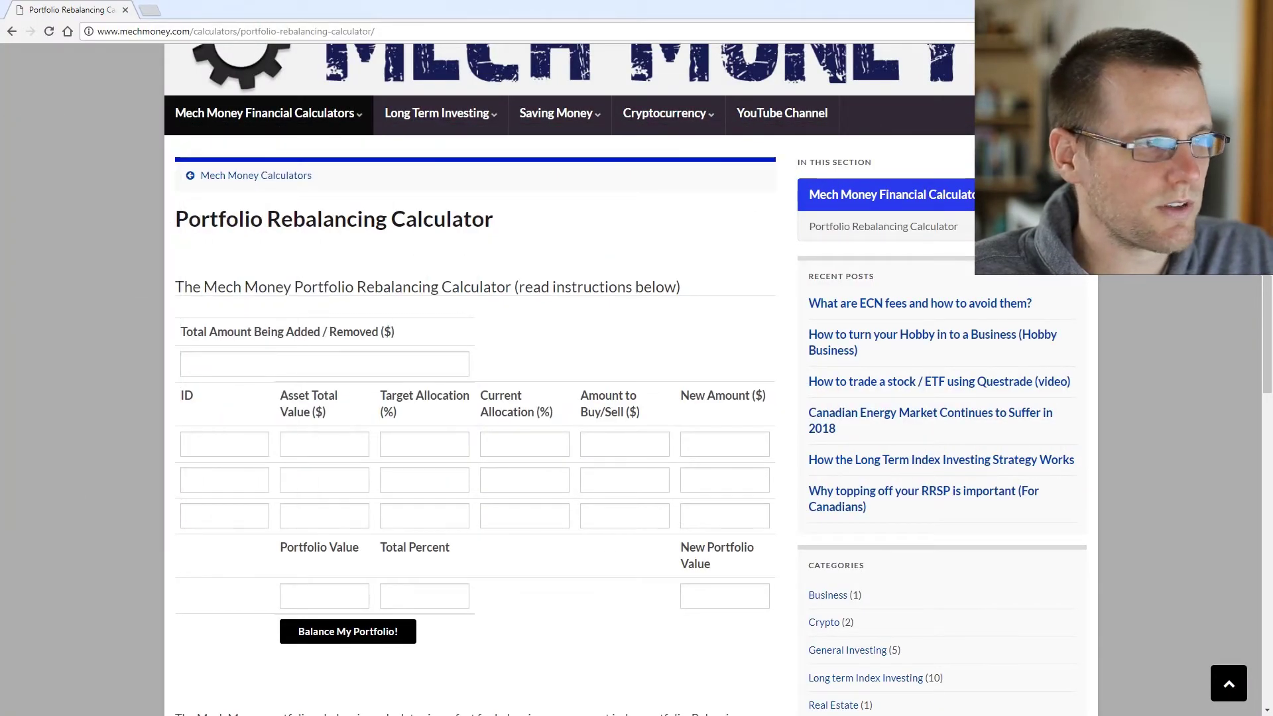
Step: Fill in the assets with their values and target allocations: QQQ 12500 at 40, VCN 7000 at 20, EWC 9700 at 38
{"action": "left_click", "coordinate": [219, 444]}
{"action": "left_click", "coordinate": [317, 443]}
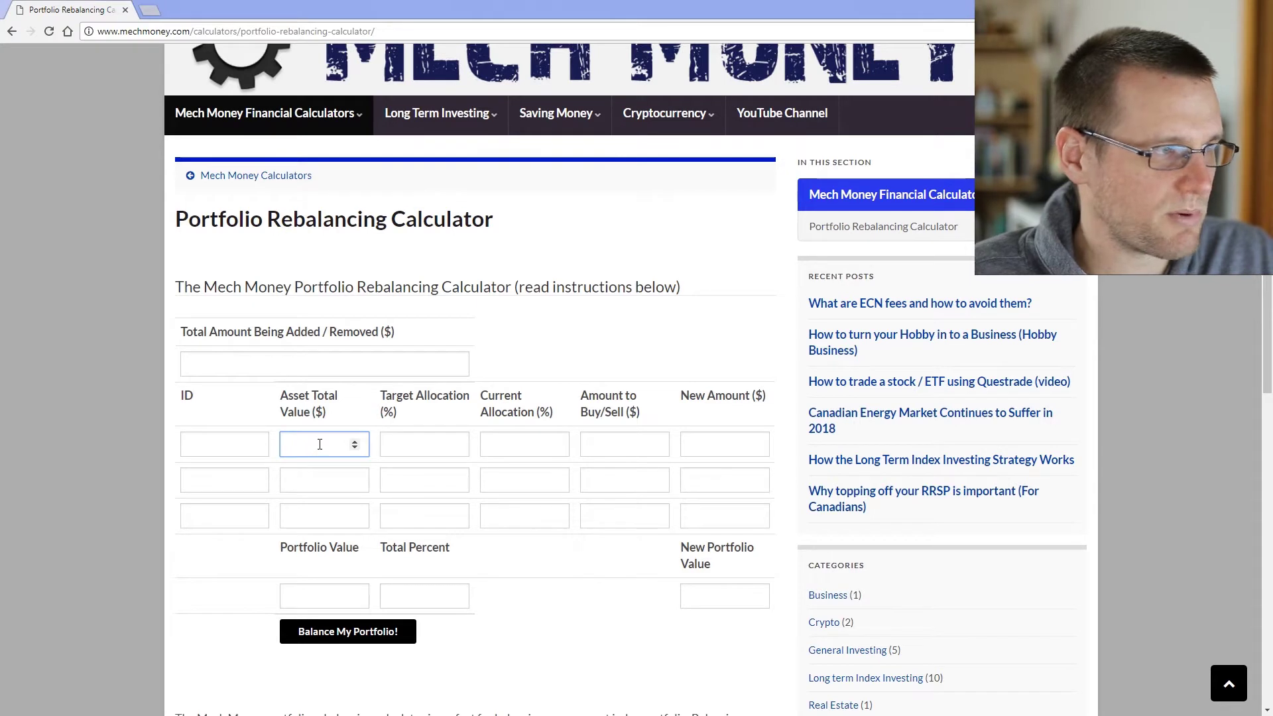
{"action": "left_click", "coordinate": [225, 443]}
{"action": "type", "text": "QQQ"}
{"action": "left_click", "coordinate": [220, 479]}
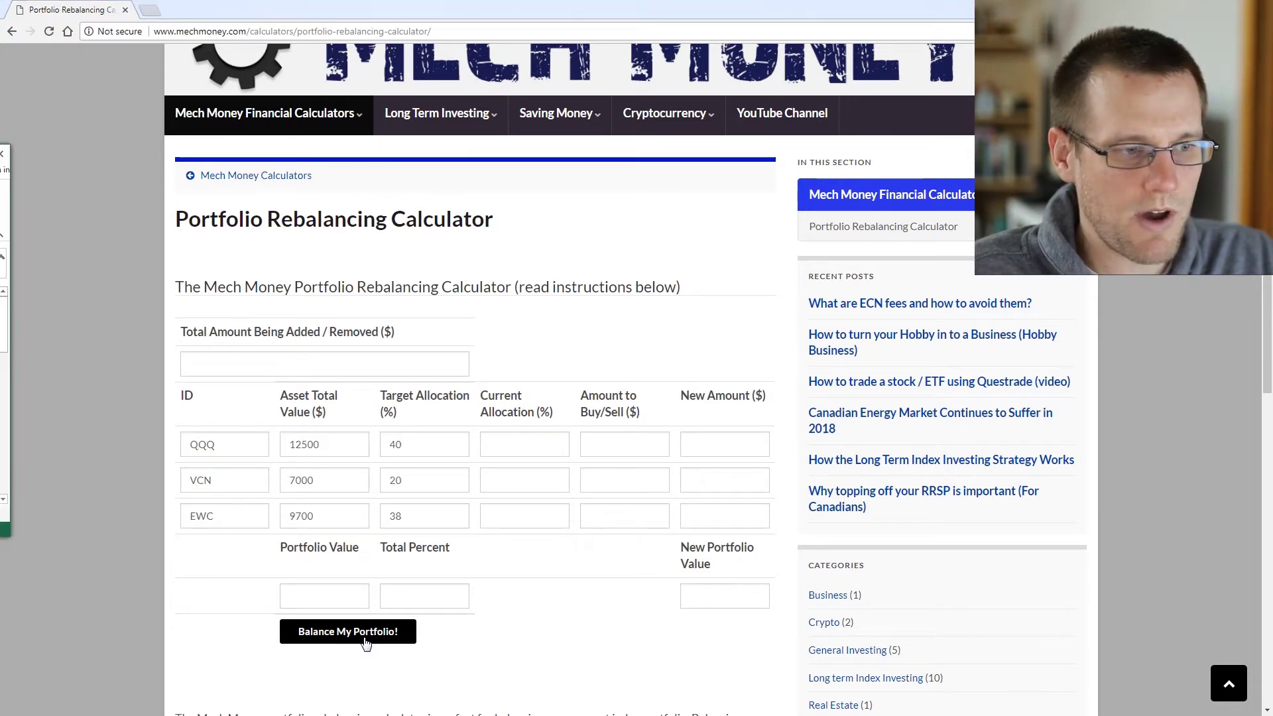
Step: Balance the portfolio with the entered assets and read the message above the calculator form
{"action": "left_click", "coordinate": [365, 641]}
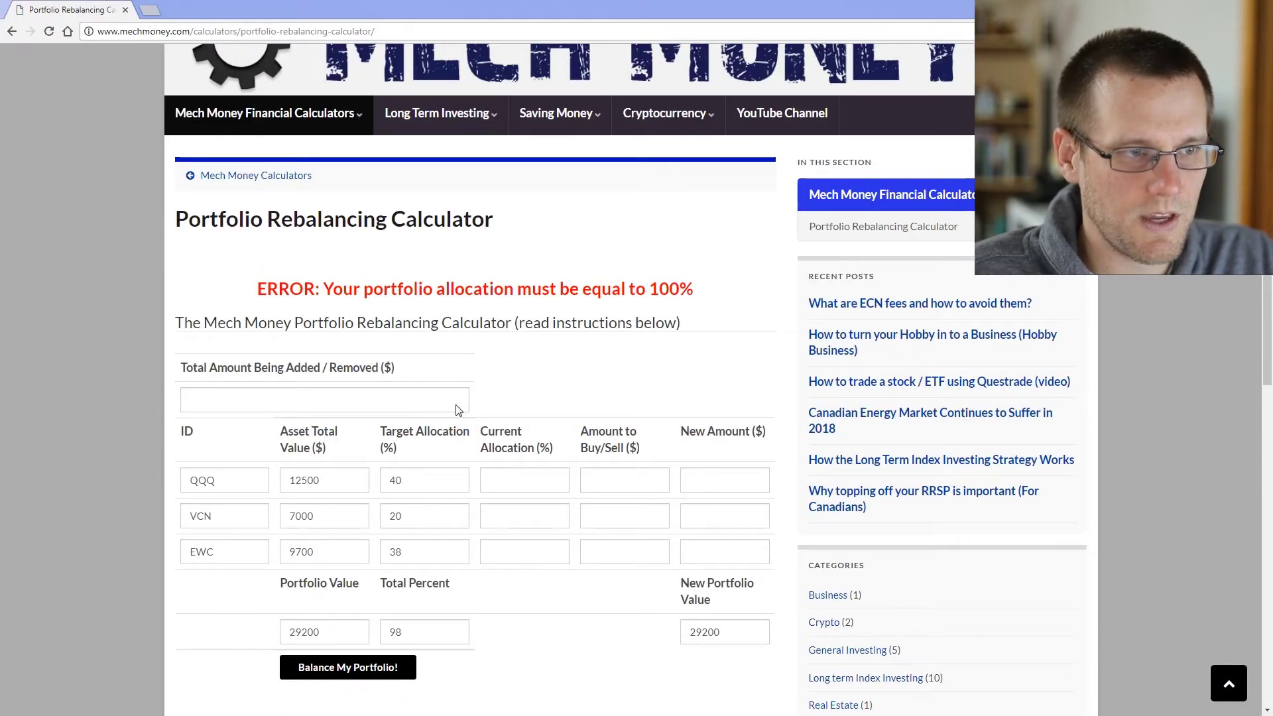
{"action": "left_click_drag", "start_coordinate": [266, 297], "coordinate": [707, 295]}
{"action": "left_click", "coordinate": [696, 306]}
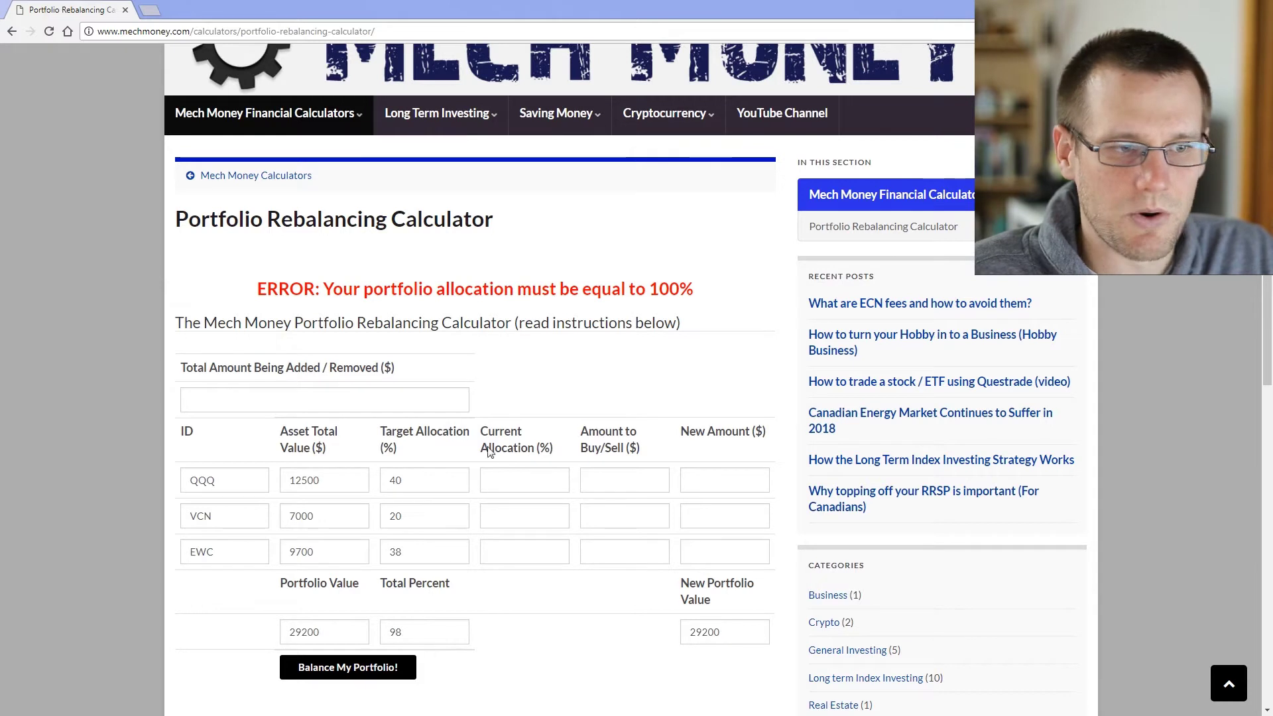
{"action": "left_click_drag", "start_coordinate": [258, 290], "coordinate": [391, 292]}
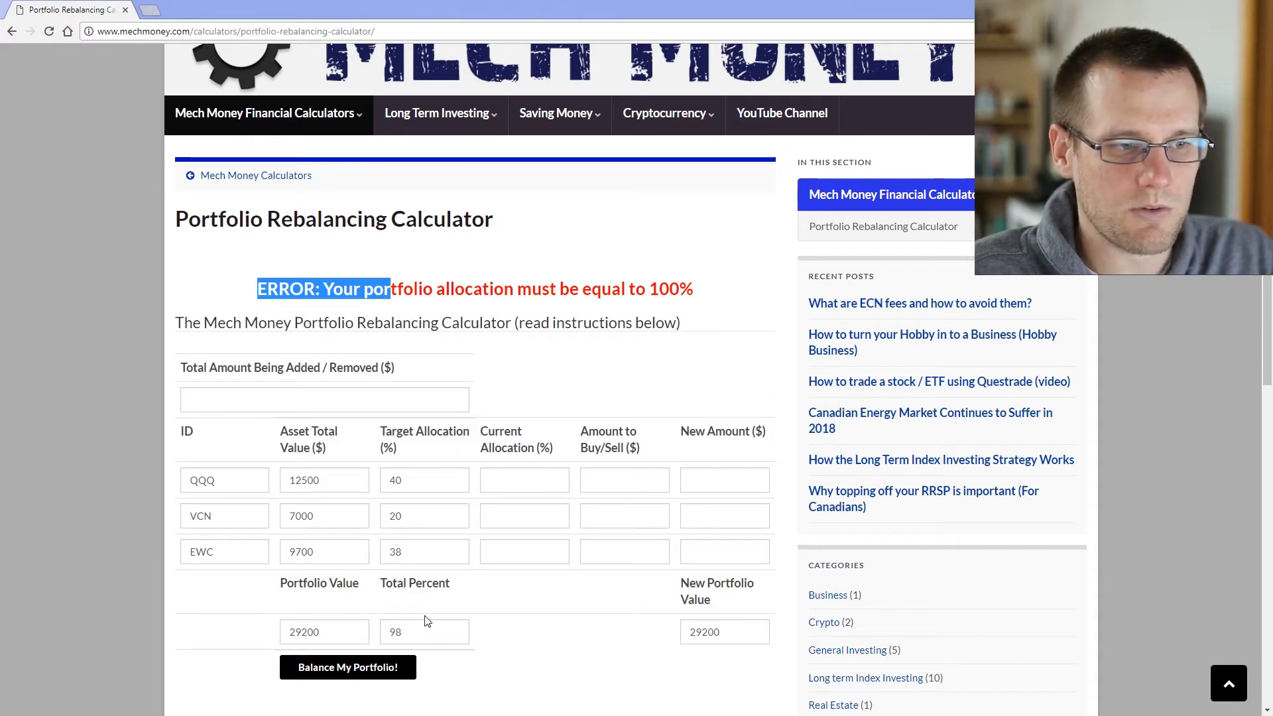
Step: Switch to Excel and set EWC's weighting in Example 1 to 40%
{"action": "key", "text": "alt+Tab"}
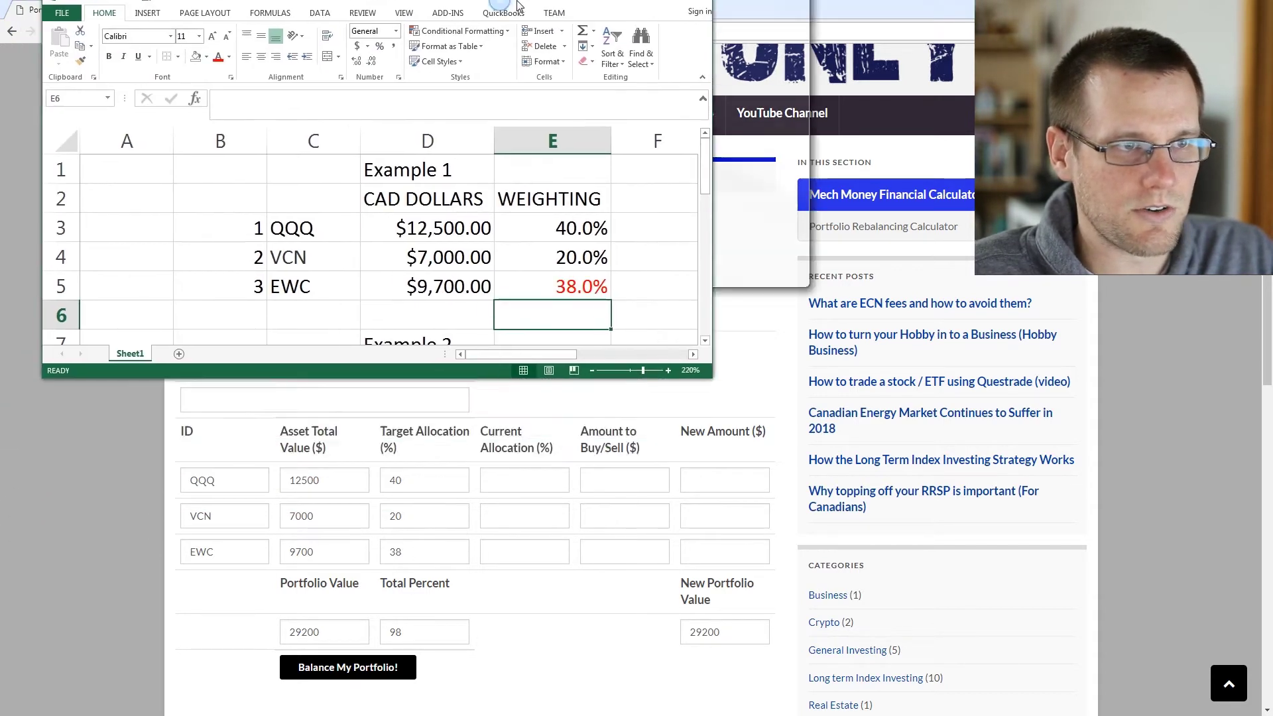
{"action": "left_click", "coordinate": [535, 304]}
{"action": "type", "text": "40"}
{"action": "key", "text": "Return"}
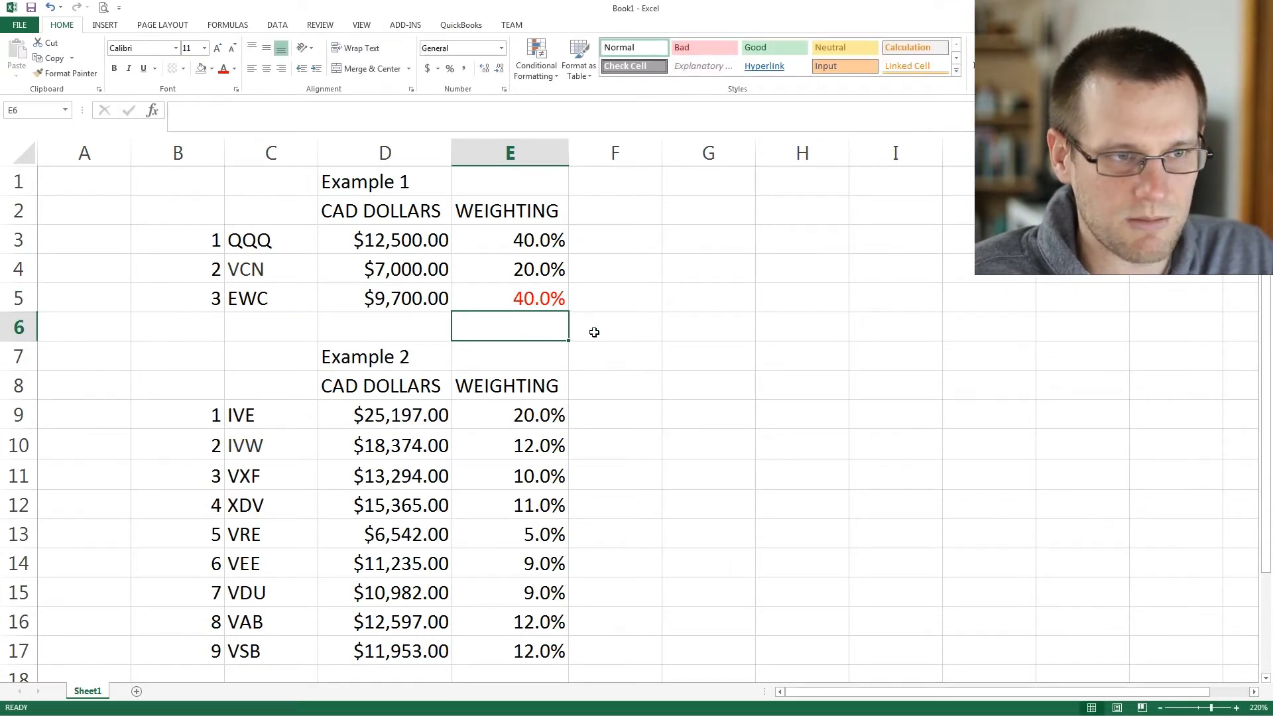
Step: Change the font colour of EWC's weighting in Example 1 to black, and move the Excel window out of the calculator's way
{"action": "left_click", "coordinate": [528, 297]}
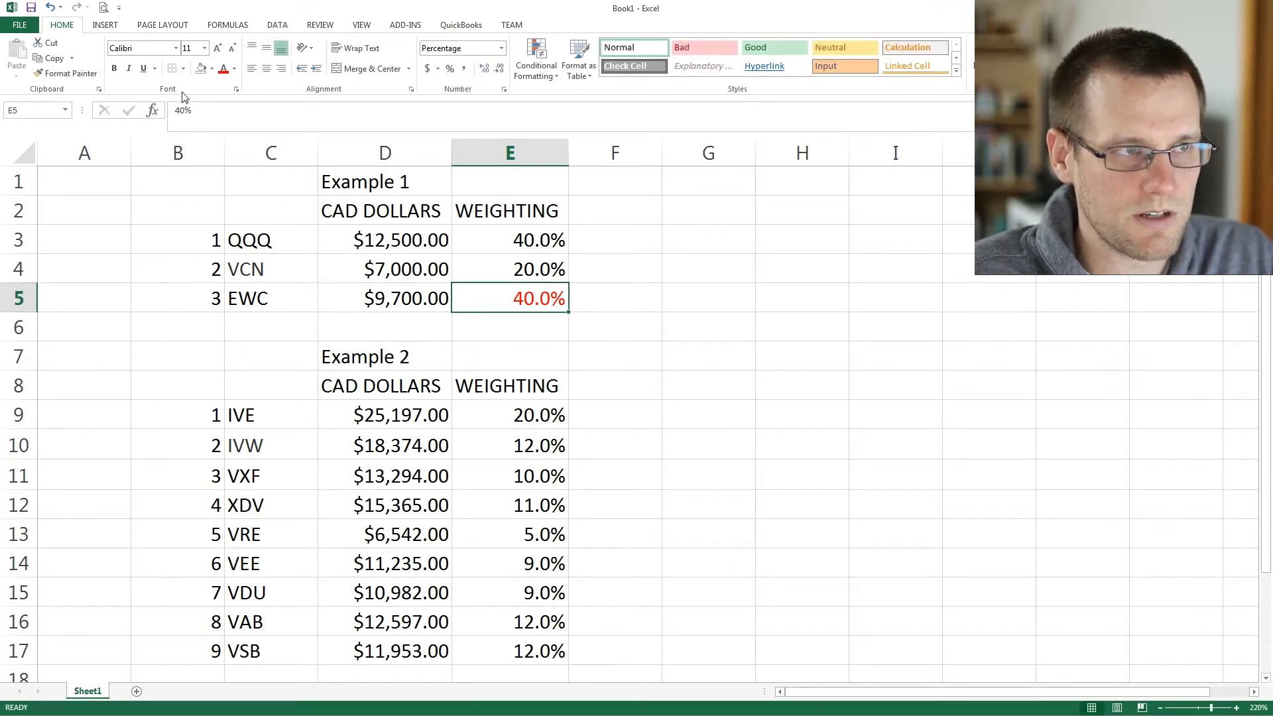
{"action": "left_click", "coordinate": [234, 68]}
{"action": "left_click", "coordinate": [228, 95]}
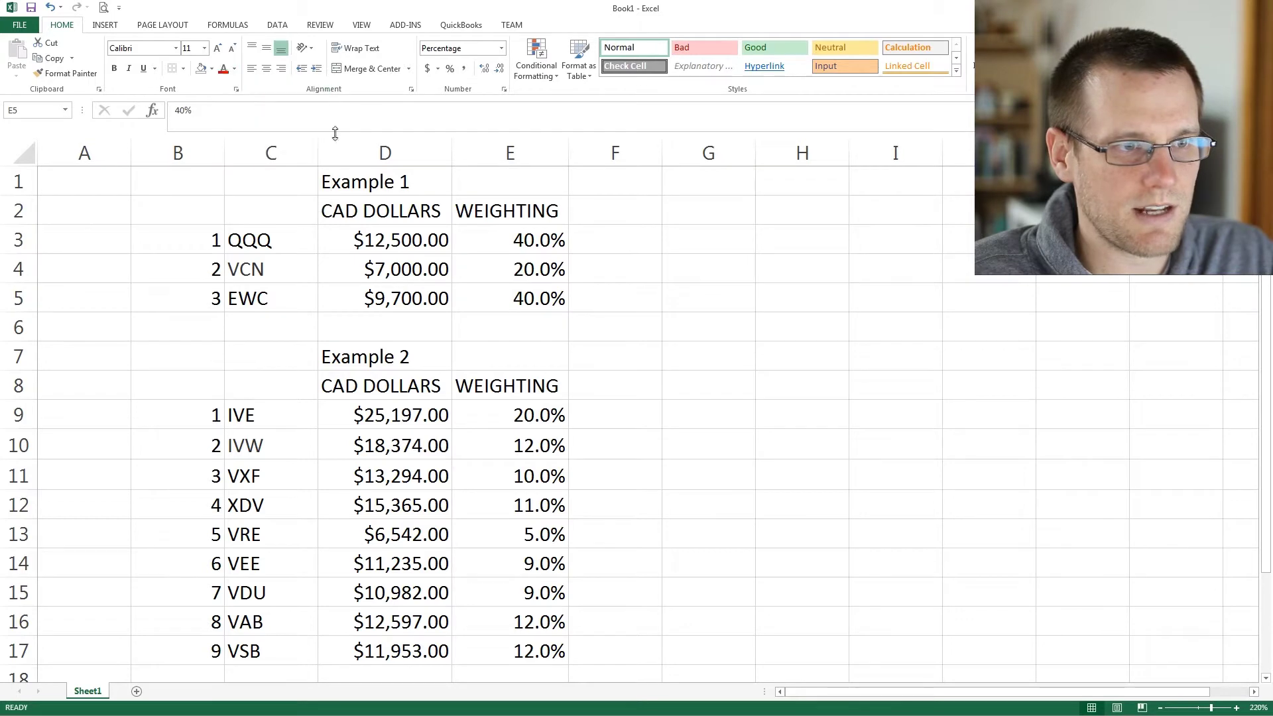
{"action": "left_click", "coordinate": [756, 412]}
{"action": "double_click", "coordinate": [424, 9]}
{"action": "key", "text": "super+Down"}
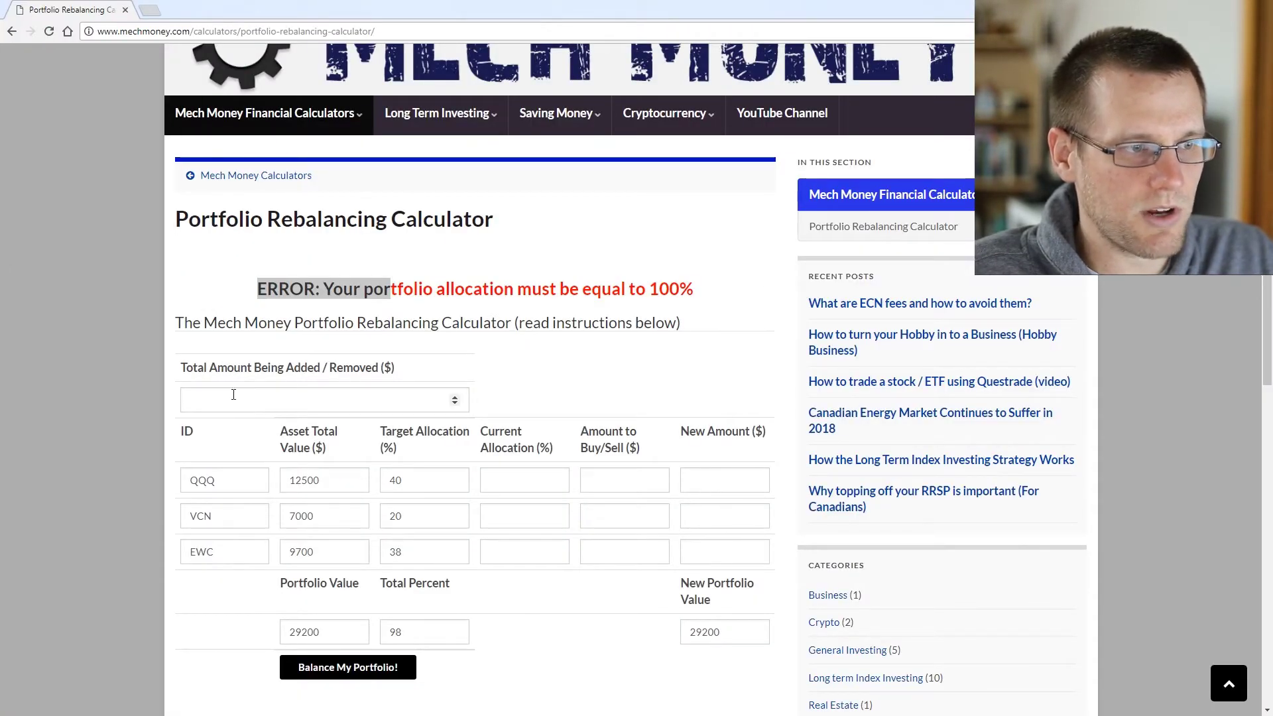
Step: Enter 1500 as the total amount being added, with EWC's target allocation at 40, and balance the portfolio
{"action": "left_click", "coordinate": [310, 405]}
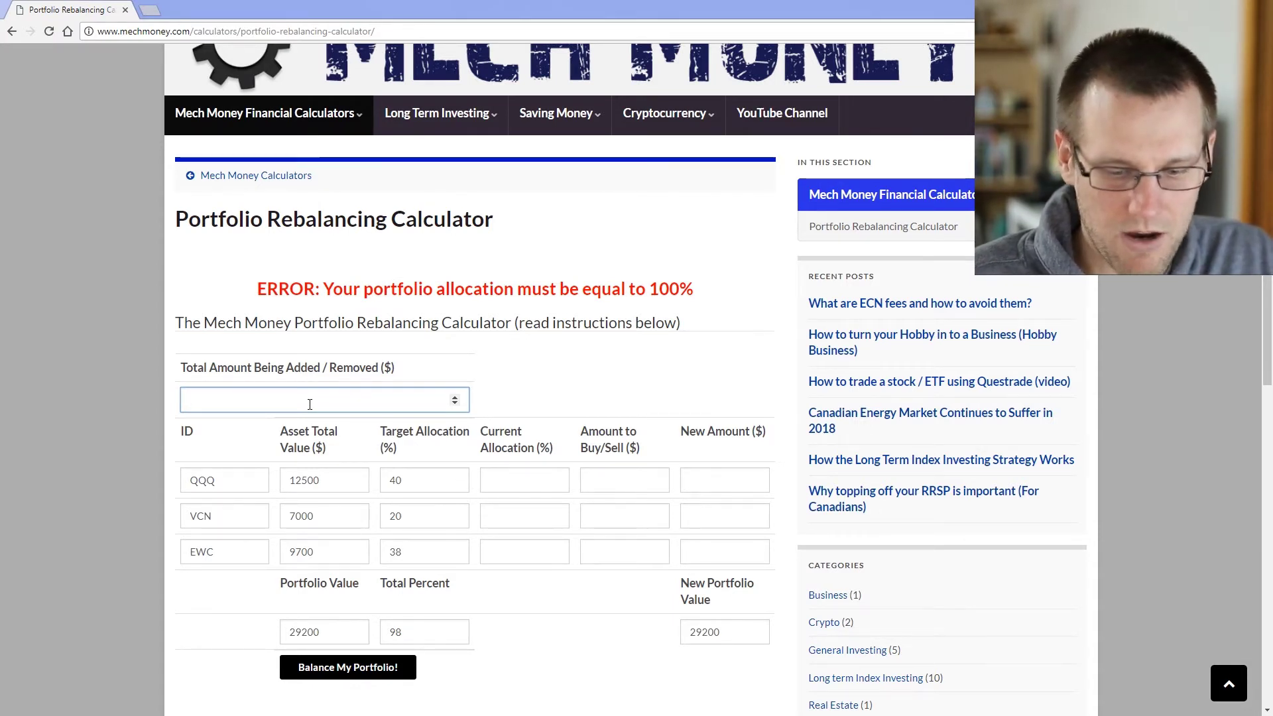
{"action": "type", "text": "1500"}
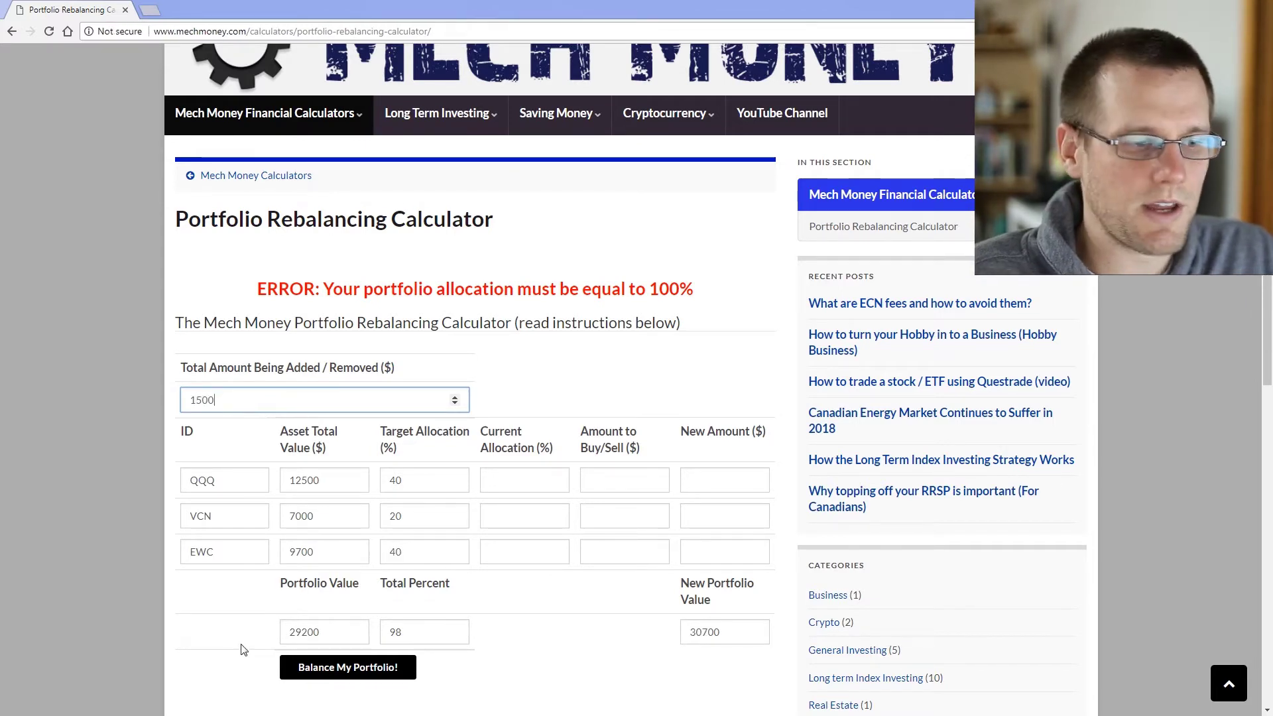
{"action": "left_click", "coordinate": [316, 678]}
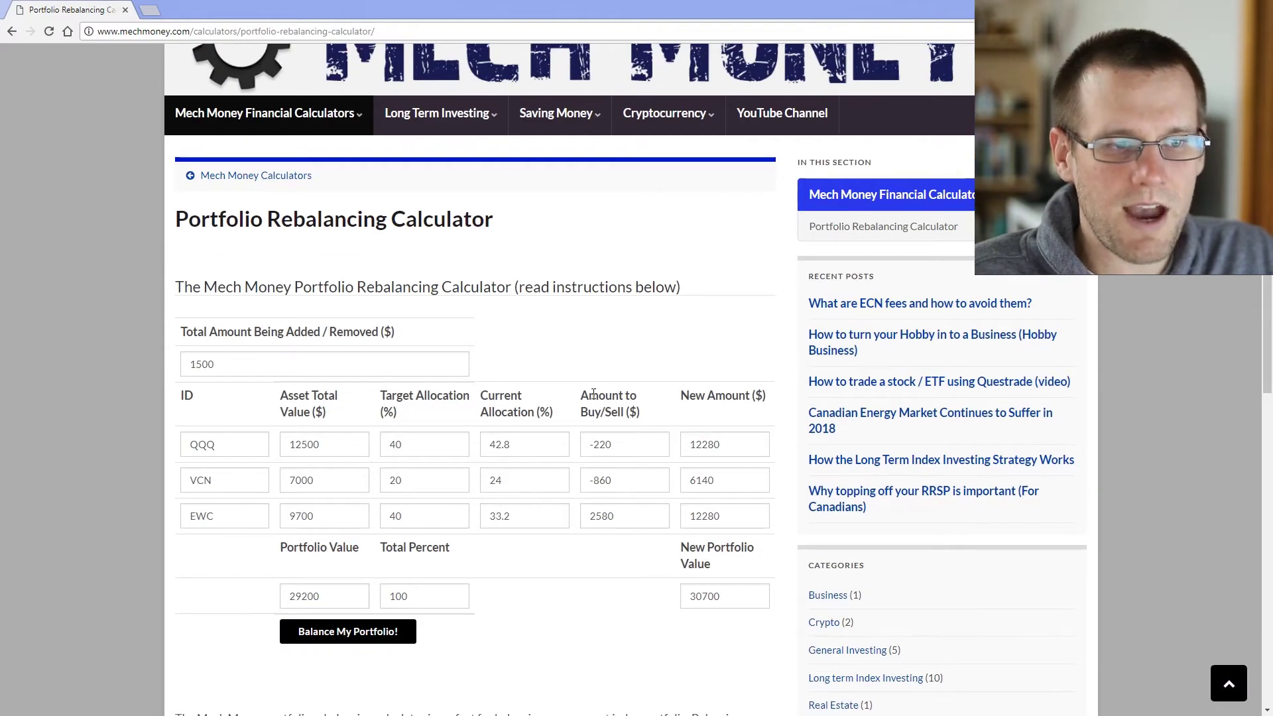
Step: Examine the calculated buy/sell amounts and compare EWC's target allocation with its current allocation
{"action": "left_click_drag", "start_coordinate": [577, 412], "coordinate": [638, 413]}
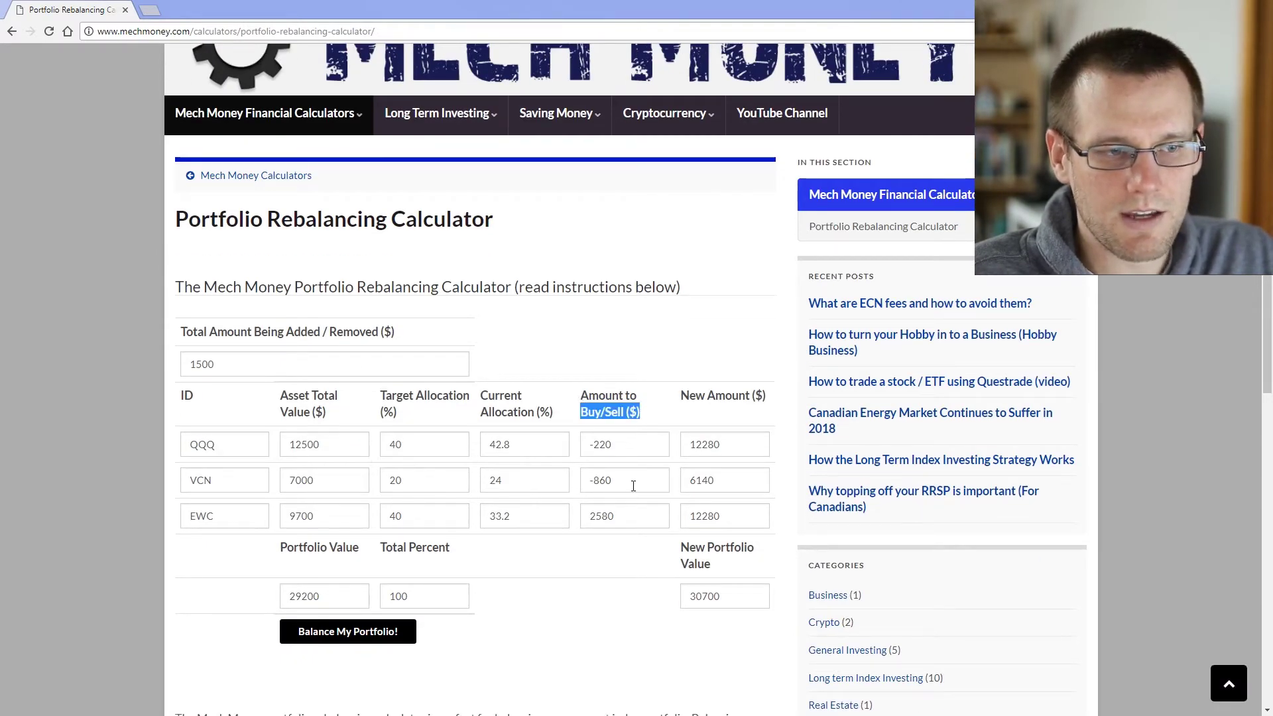
{"action": "left_click", "coordinate": [634, 534]}
{"action": "left_click", "coordinate": [219, 513]}
{"action": "double_click", "coordinate": [219, 514]}
{"action": "left_click_drag", "start_coordinate": [217, 516], "coordinate": [187, 521]}
{"action": "left_click", "coordinate": [232, 517]}
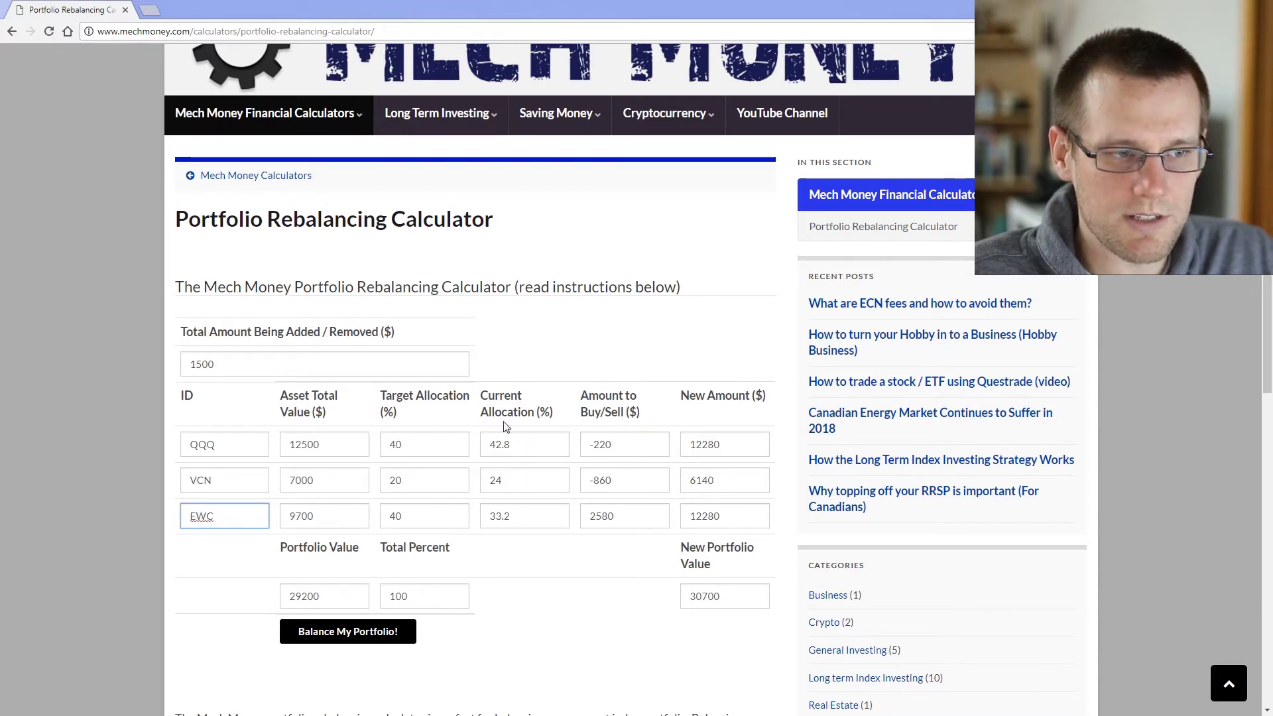
{"action": "left_click", "coordinate": [402, 519]}
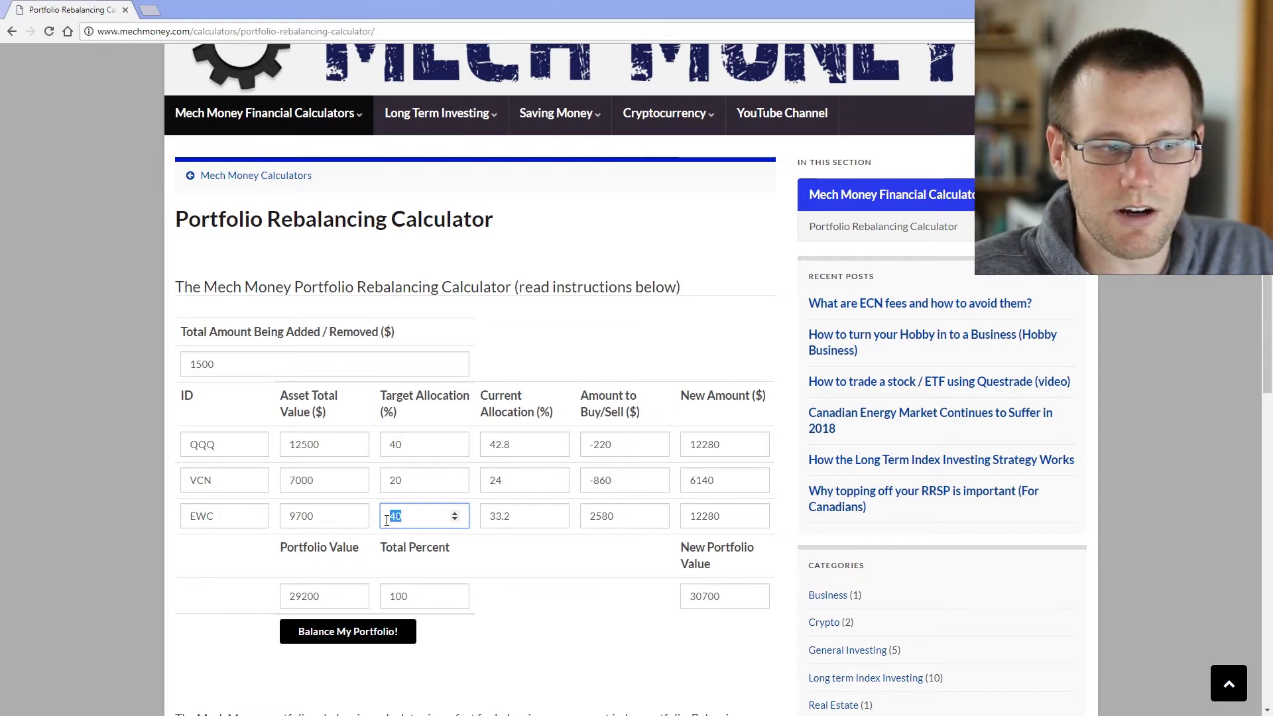
{"action": "left_click_drag", "start_coordinate": [402, 519], "coordinate": [386, 520]}
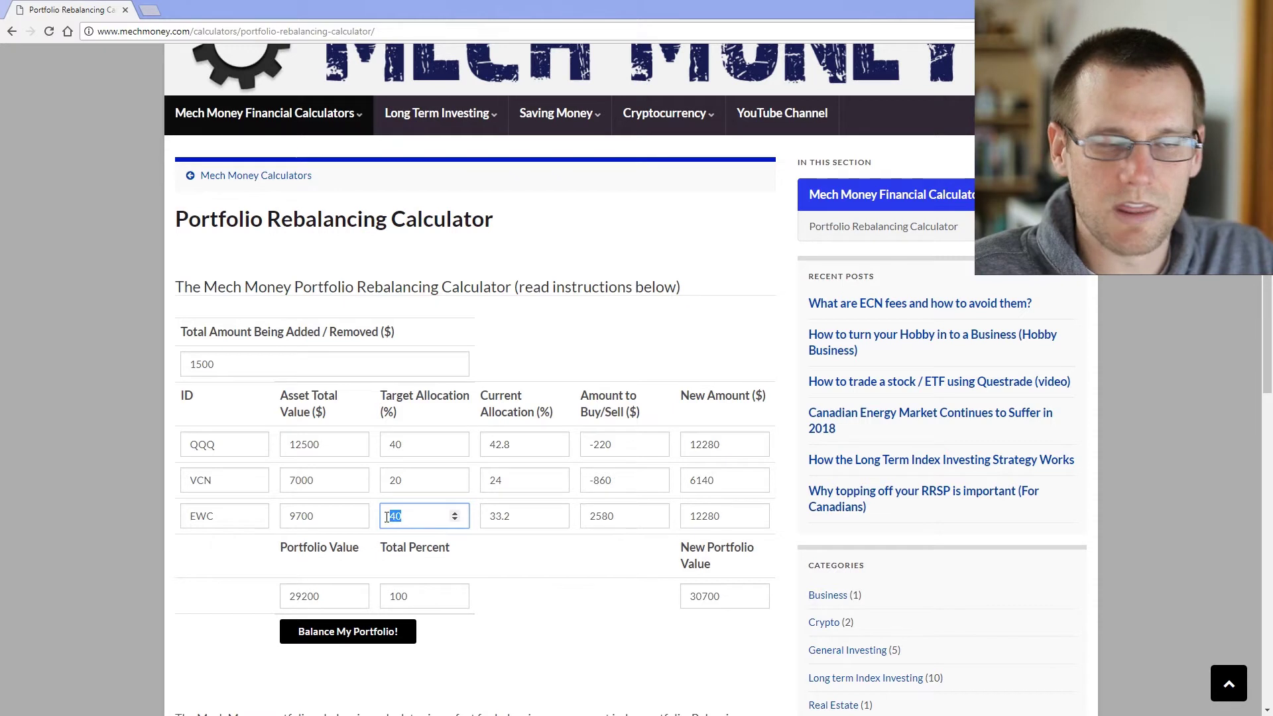
{"action": "left_click", "coordinate": [401, 522]}
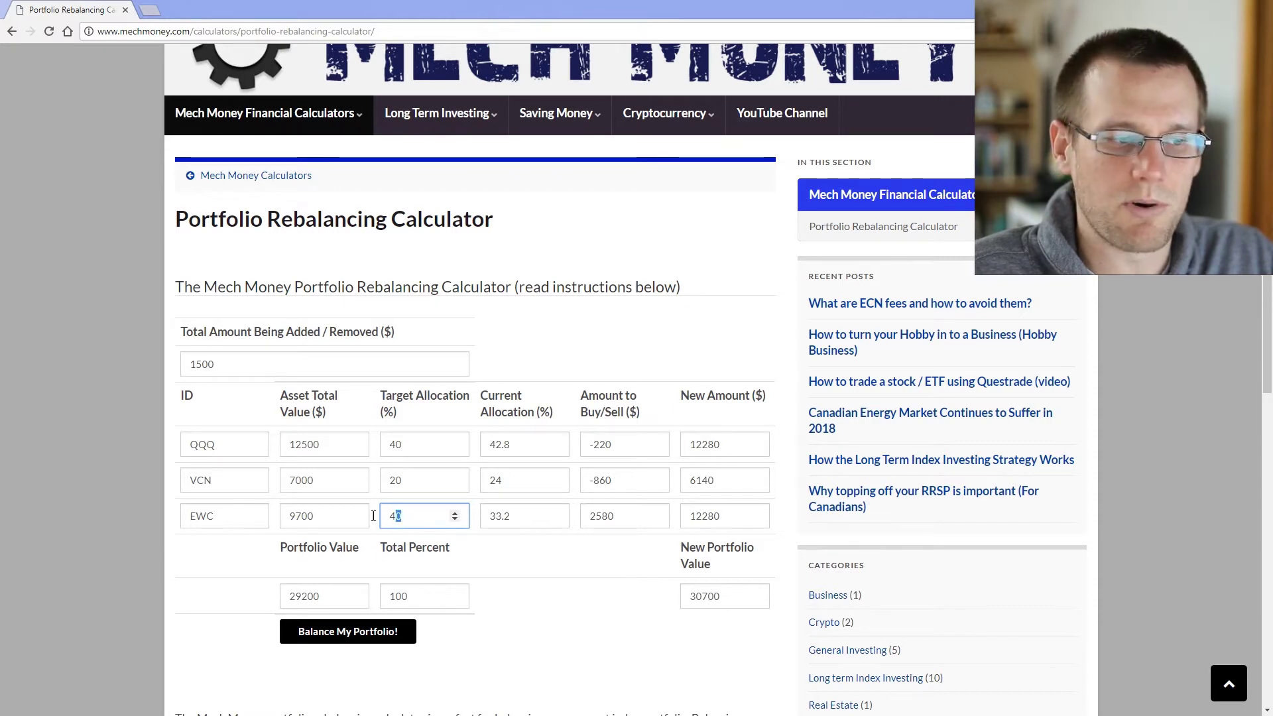
Step: Examine EWC's current allocation and the amount to buy that the calculator gives for it
{"action": "left_click", "coordinate": [522, 515]}
{"action": "left_click_drag", "start_coordinate": [492, 516], "coordinate": [514, 513]}
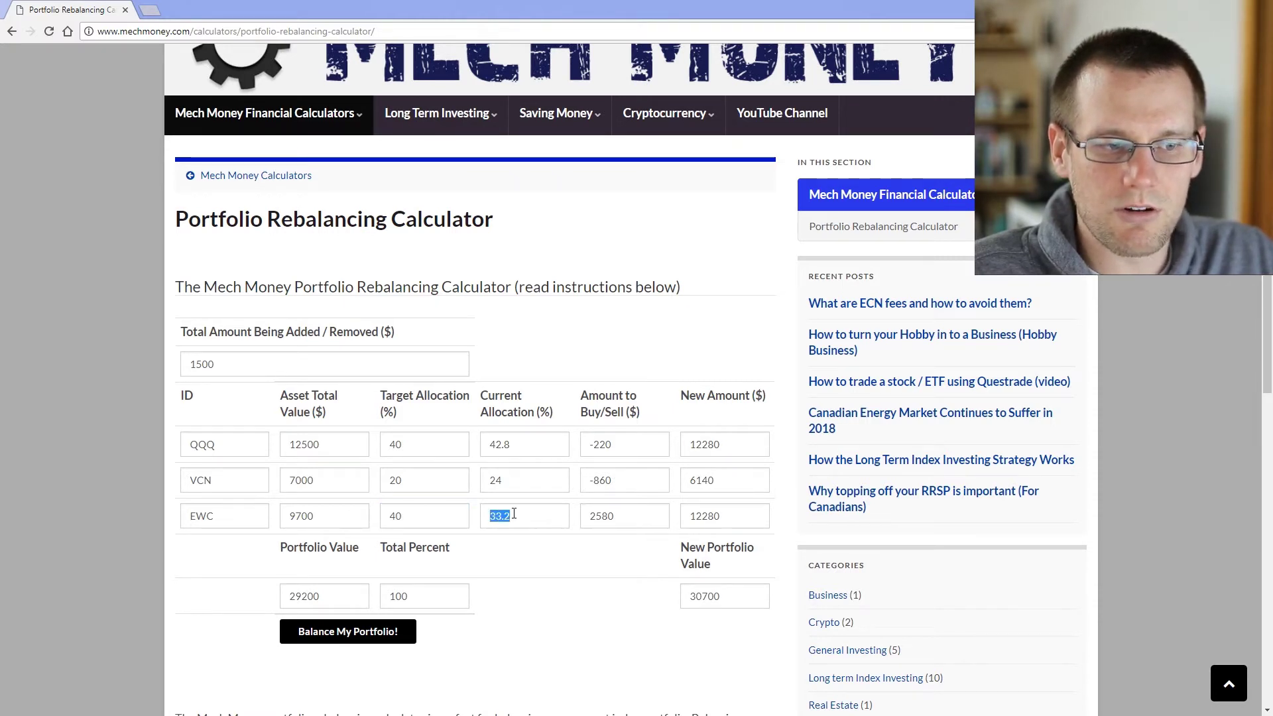
{"action": "left_click", "coordinate": [636, 516]}
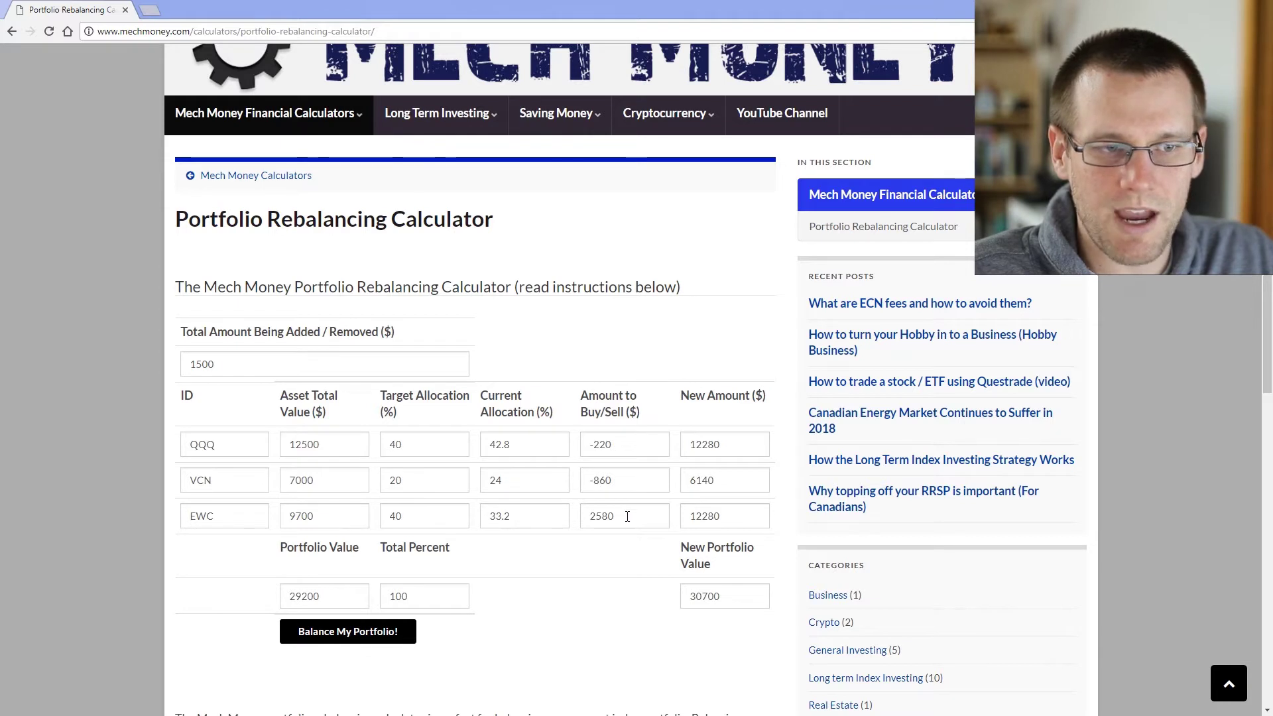
{"action": "double_click", "coordinate": [586, 520]}
{"action": "left_click", "coordinate": [631, 519]}
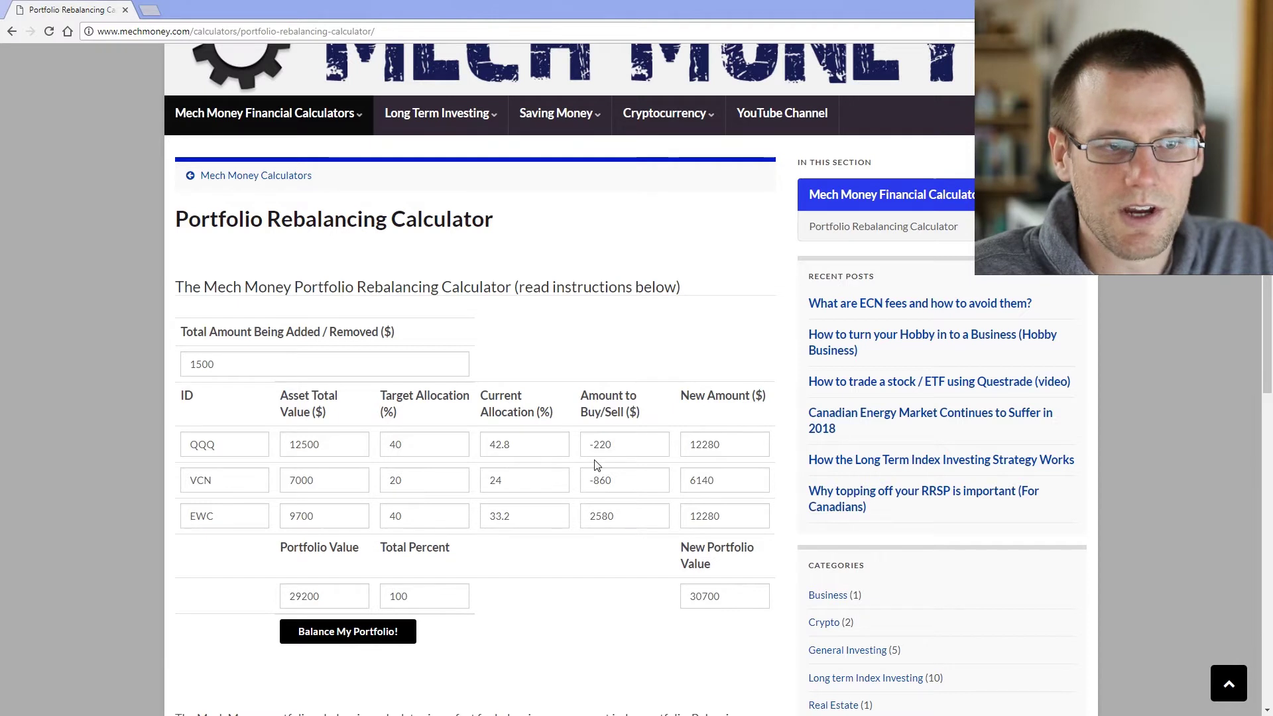
Step: Examine the sell amounts for QQQ and VCN, and compare the new portfolio value with the original portfolio value
{"action": "left_click_drag", "start_coordinate": [615, 445], "coordinate": [586, 447]}
{"action": "left_click", "coordinate": [626, 445]}
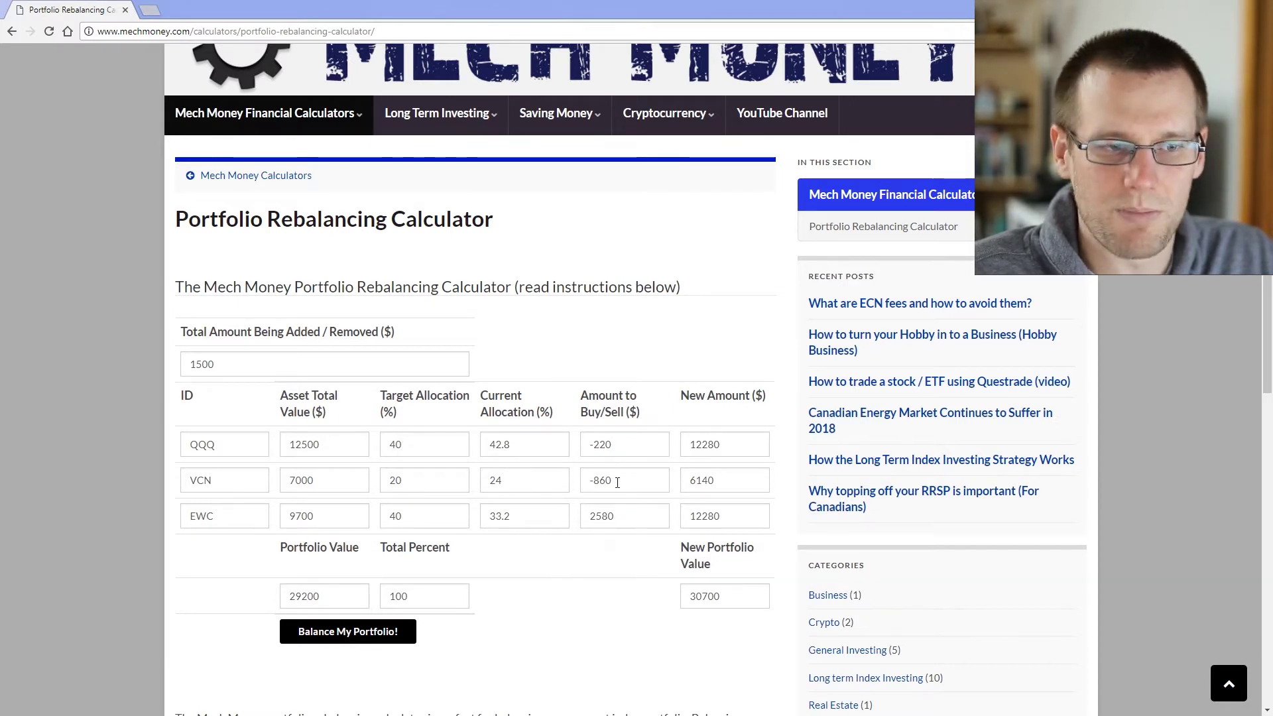
{"action": "left_click_drag", "start_coordinate": [618, 445], "coordinate": [589, 446]}
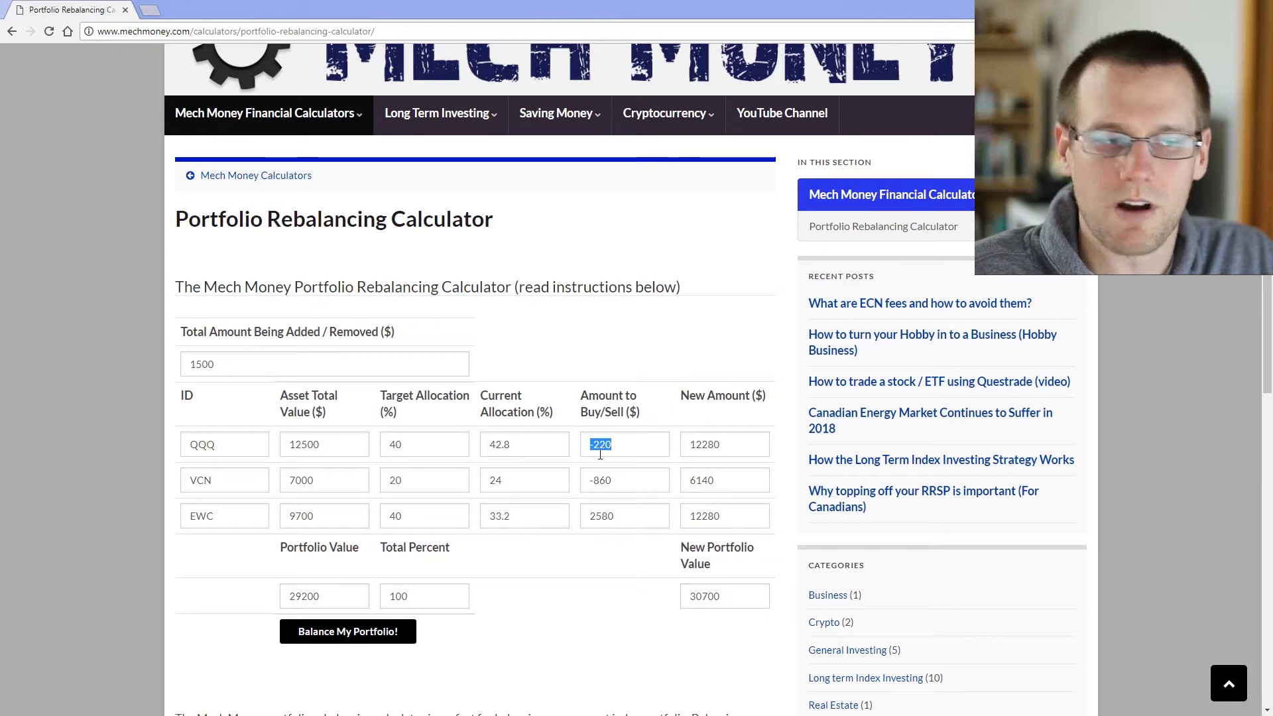
{"action": "left_click", "coordinate": [642, 480]}
{"action": "left_click_drag", "start_coordinate": [623, 480], "coordinate": [588, 482]}
{"action": "left_click", "coordinate": [623, 480]}
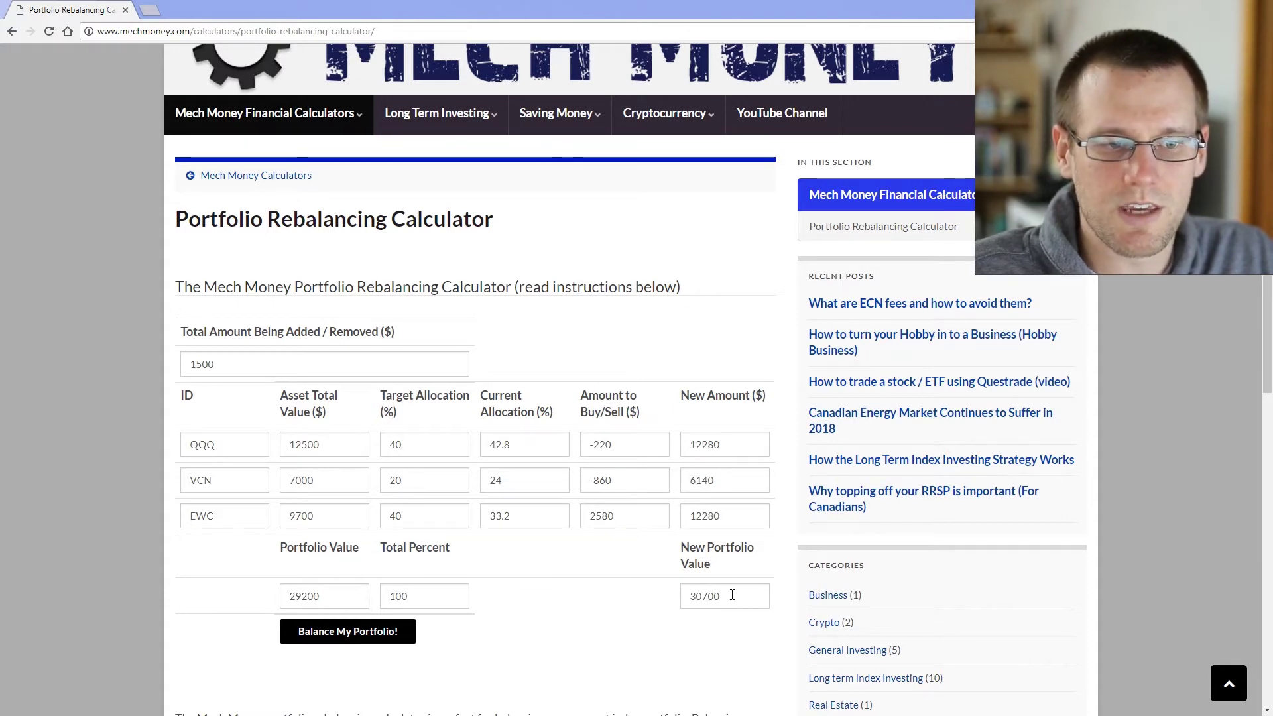
{"action": "double_click", "coordinate": [690, 595]}
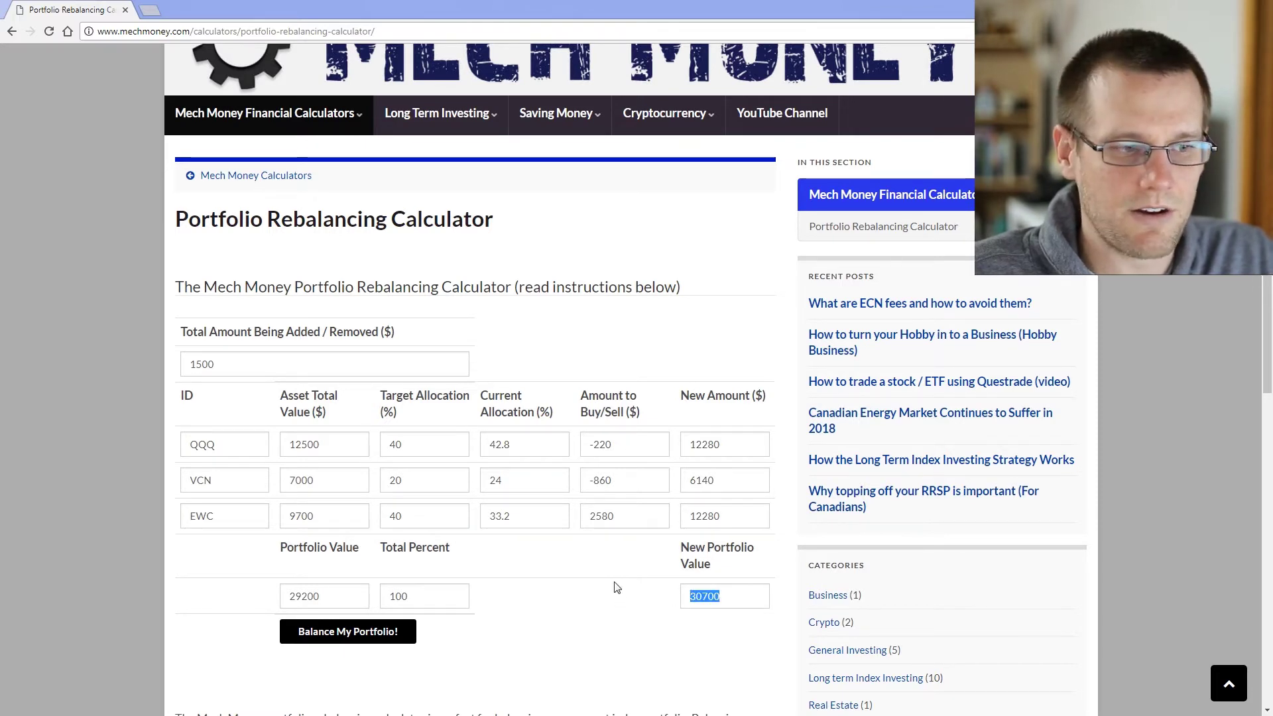
{"action": "double_click", "coordinate": [299, 596]}
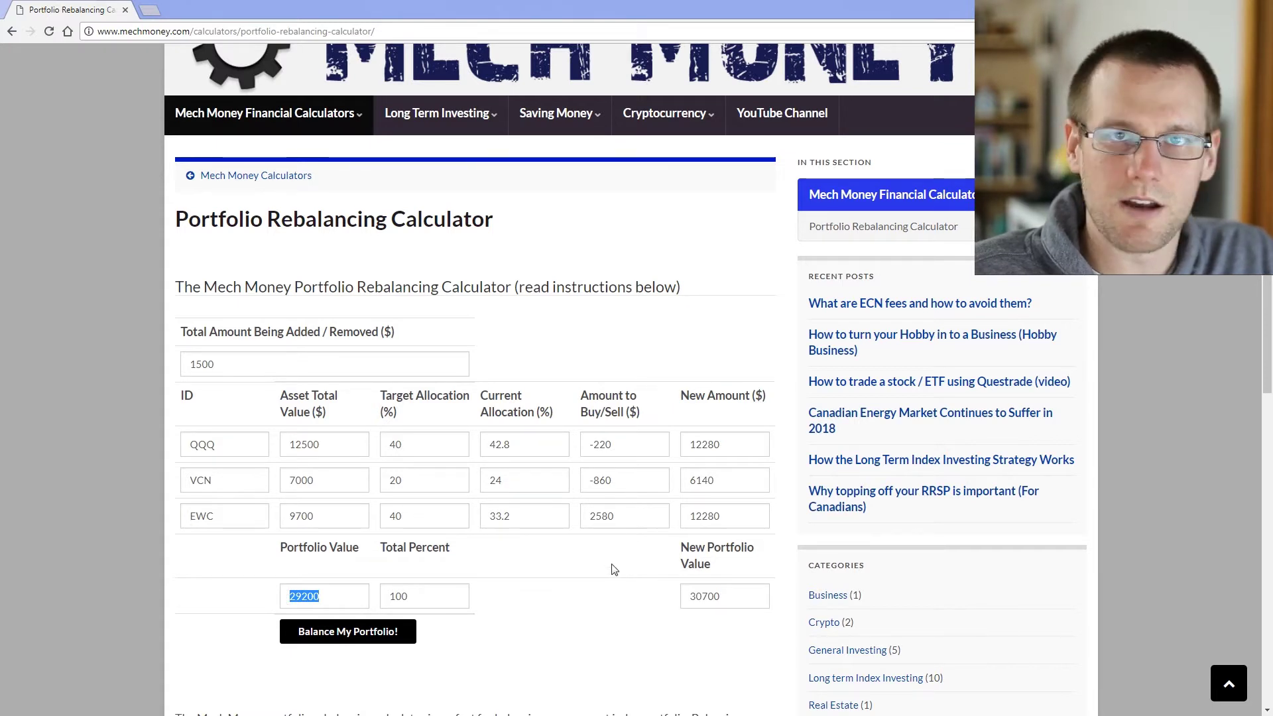
Step: Clear the IDs of all three assets, QQQ, VCN and EWC, and balance the portfolio again
{"action": "double_click", "coordinate": [188, 443]}
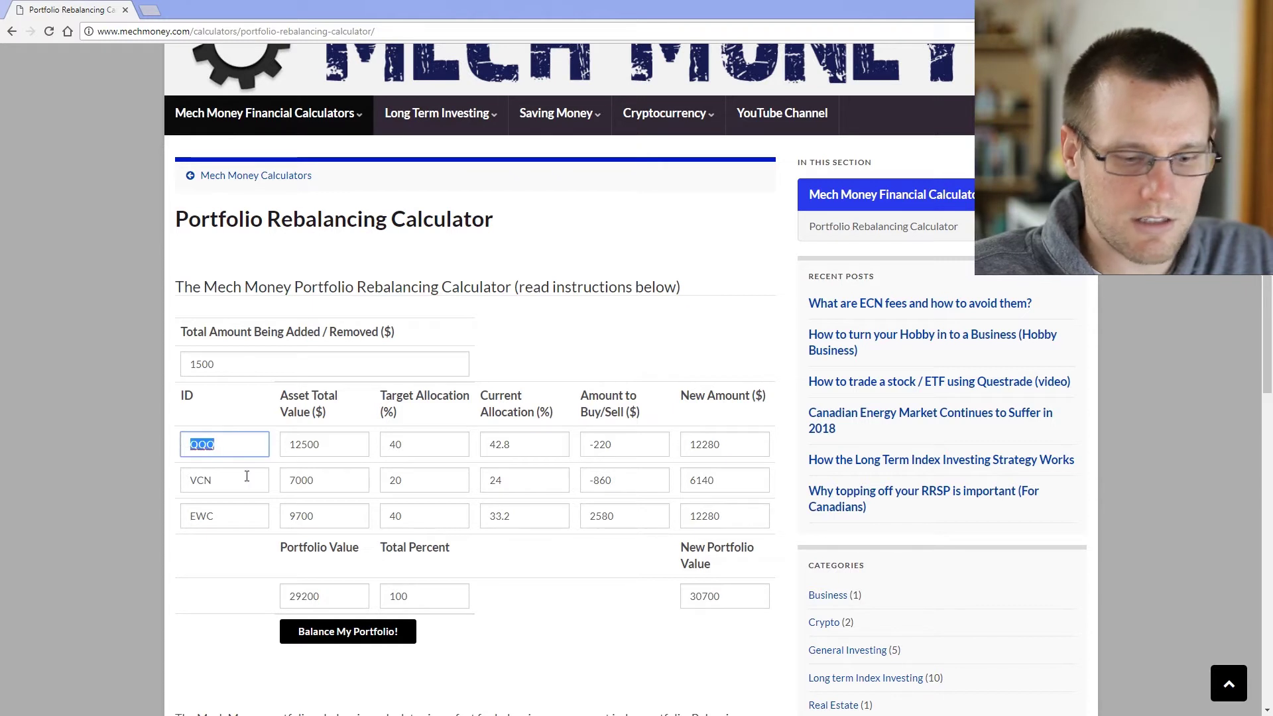
{"action": "key", "text": "BackSpace"}
{"action": "double_click", "coordinate": [182, 487]}
{"action": "key", "text": "BackSpace"}
{"action": "double_click", "coordinate": [186, 518]}
{"action": "key", "text": "BackSpace"}
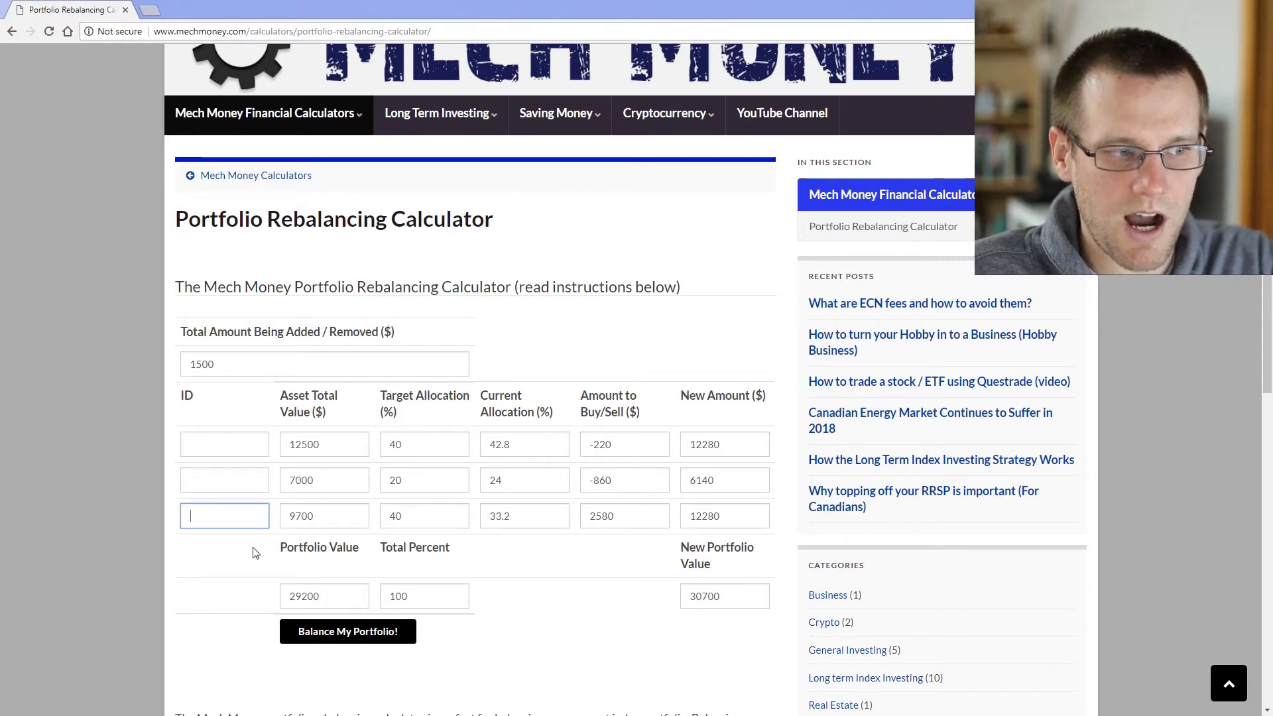
{"action": "left_click", "coordinate": [342, 625]}
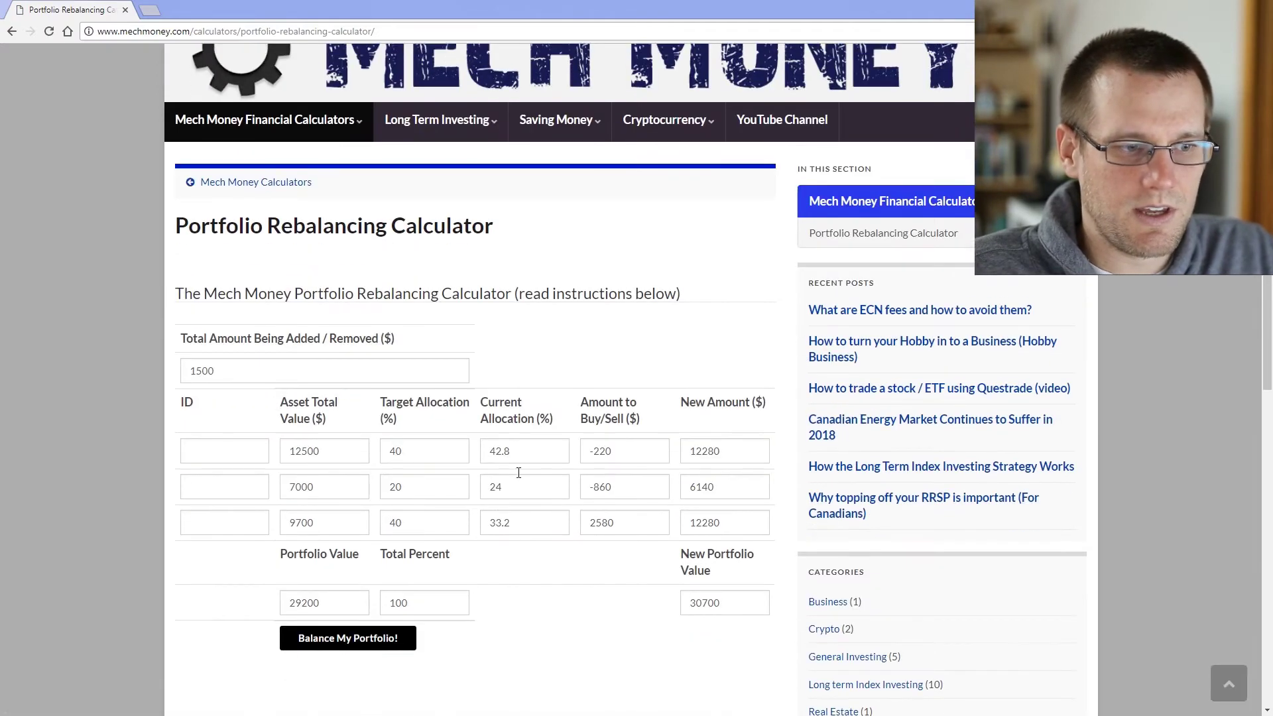
Step: Set the total amount being added or removed to 0 and rebalance the portfolio
{"action": "left_click", "coordinate": [222, 444]}
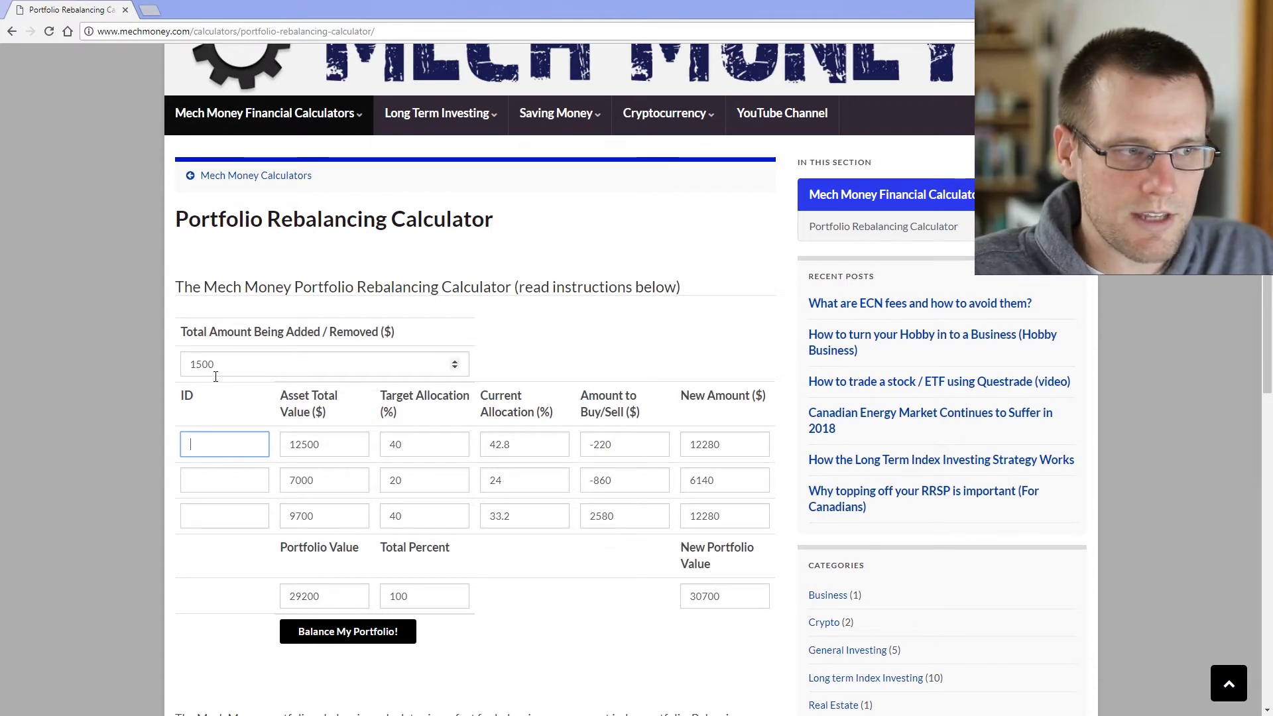
{"action": "left_click_drag", "start_coordinate": [217, 364], "coordinate": [132, 370]}
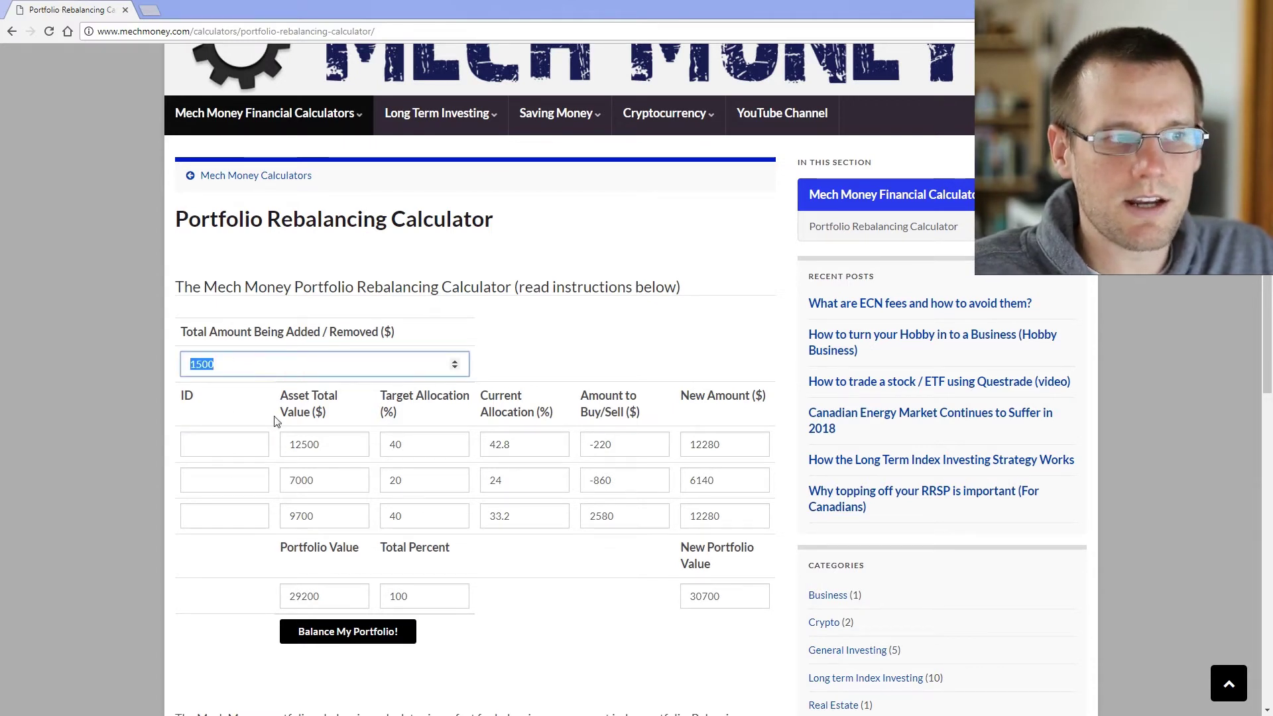
{"action": "type", "text": "0"}
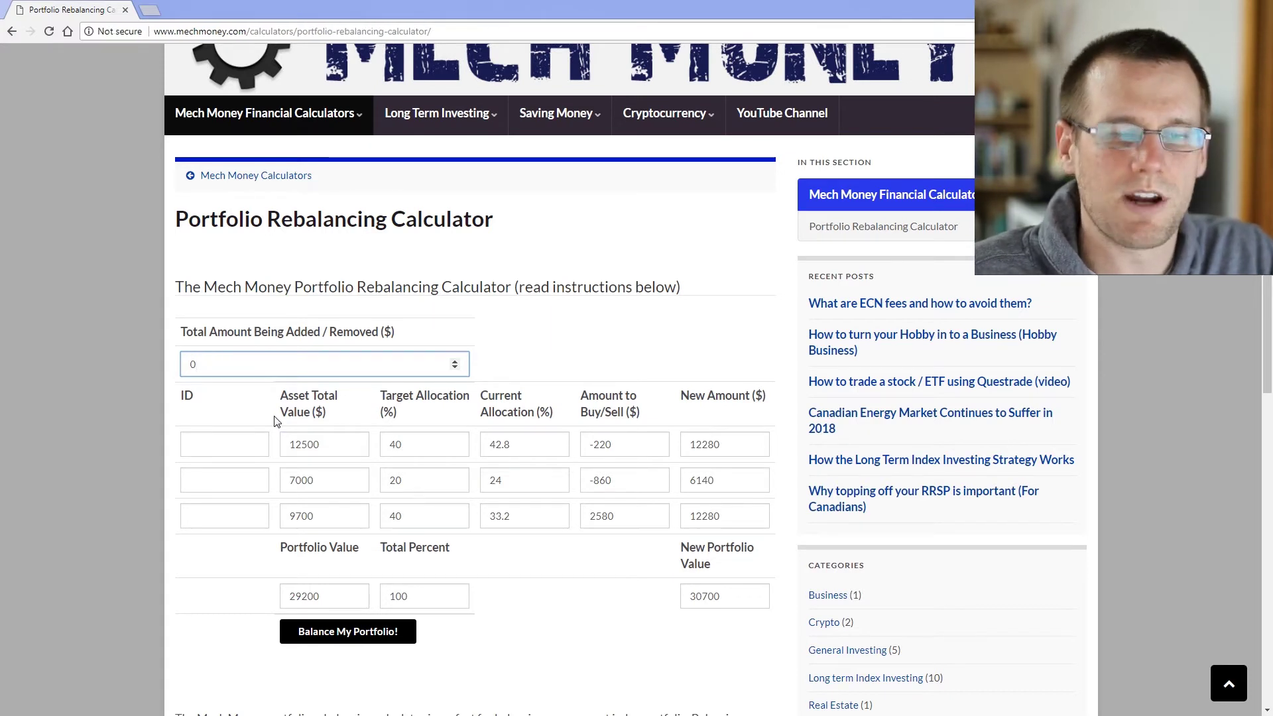
{"action": "left_click", "coordinate": [366, 635]}
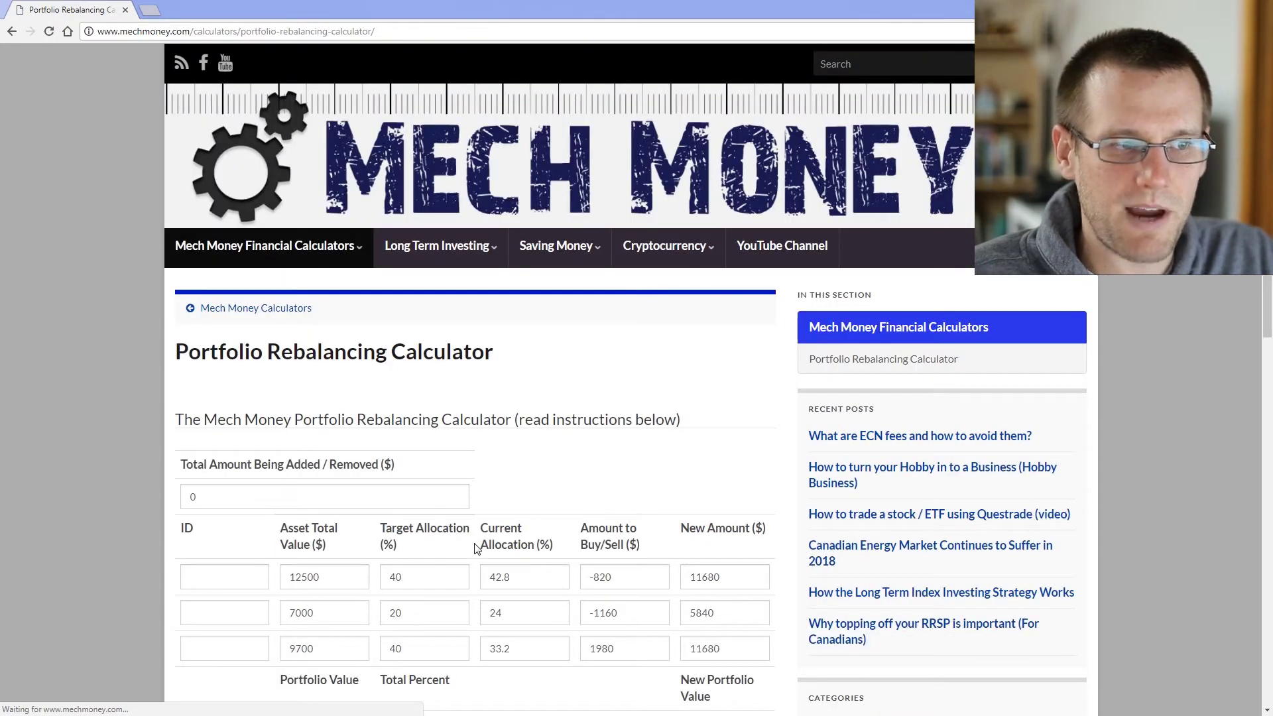
{"action": "scroll", "coordinate": [476, 548], "scroll_direction": "down", "scroll_amount": 2}
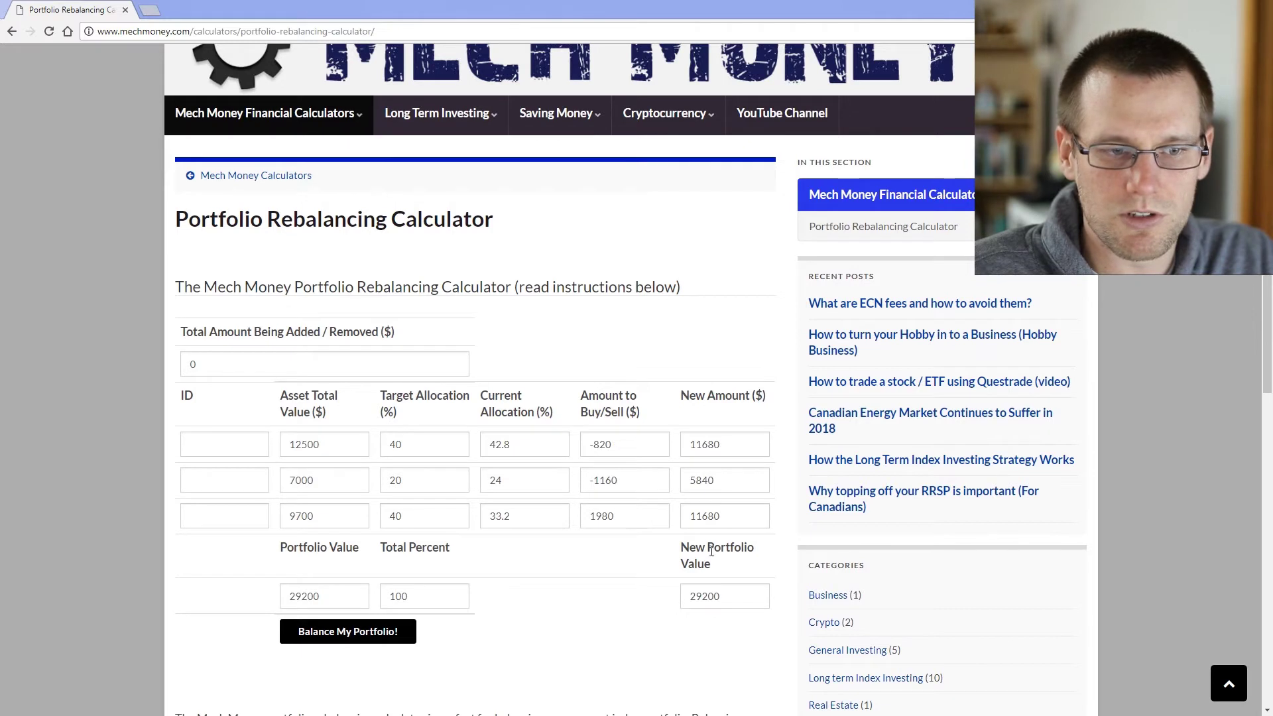
Step: Compare the new portfolio value with the original one and check the buy/sell amounts for the zero-contribution case
{"action": "left_click_drag", "start_coordinate": [743, 596], "coordinate": [682, 597]}
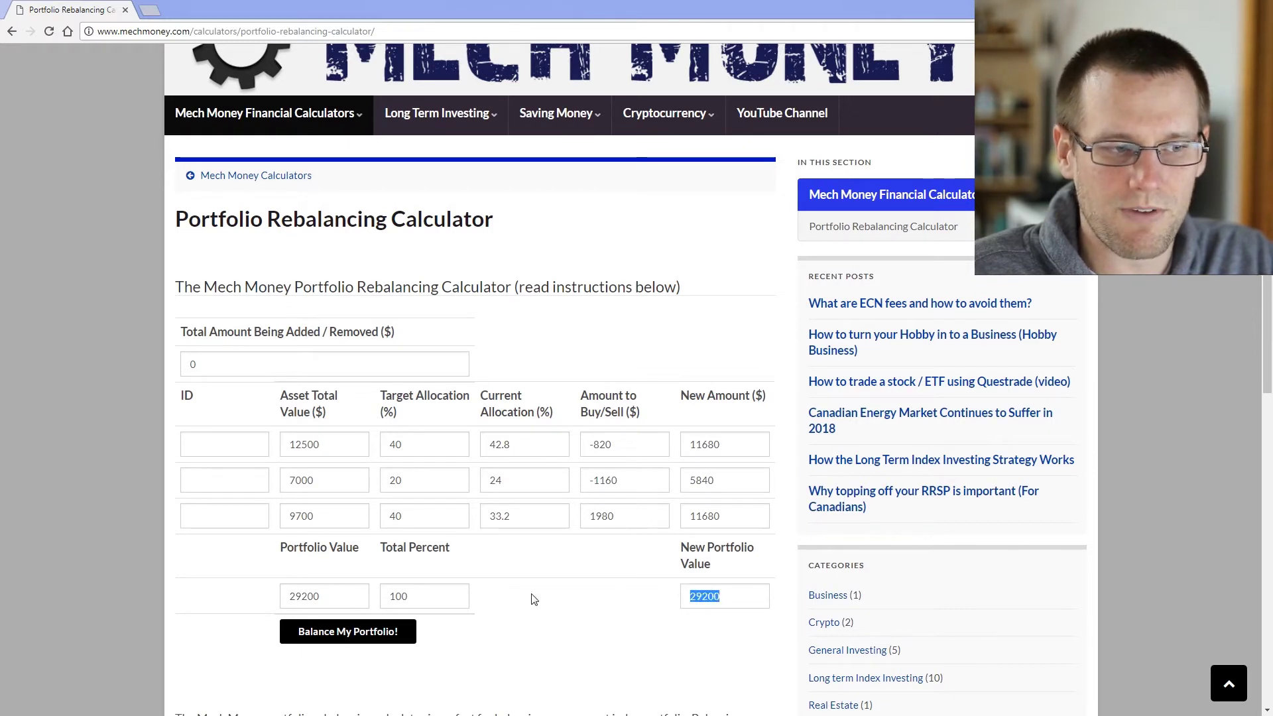
{"action": "left_click", "coordinate": [336, 598]}
{"action": "left_click_drag", "start_coordinate": [336, 598], "coordinate": [262, 607]}
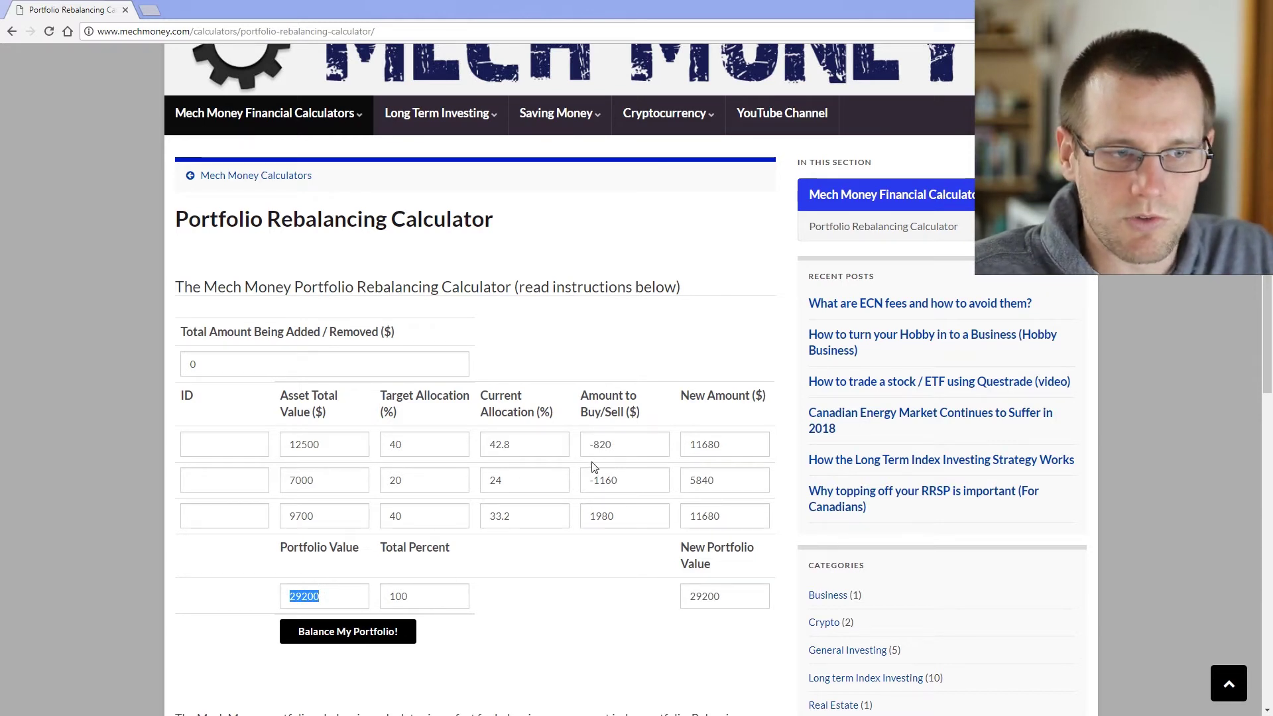
{"action": "left_click_drag", "start_coordinate": [629, 443], "coordinate": [588, 445]}
{"action": "left_click_drag", "start_coordinate": [623, 517], "coordinate": [566, 517]}
{"action": "left_click", "coordinate": [742, 516]}
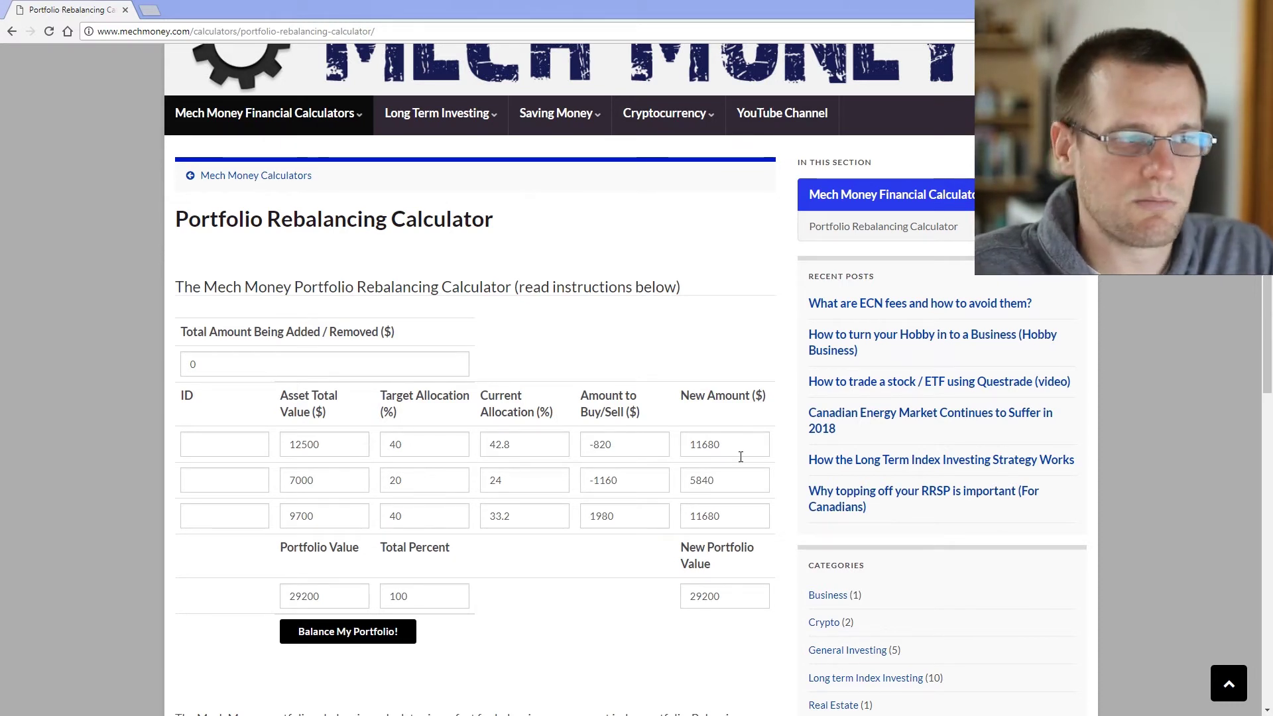
Step: Set the total amount being added or removed to -1000 and rebalance the portfolio
{"action": "double_click", "coordinate": [299, 364]}
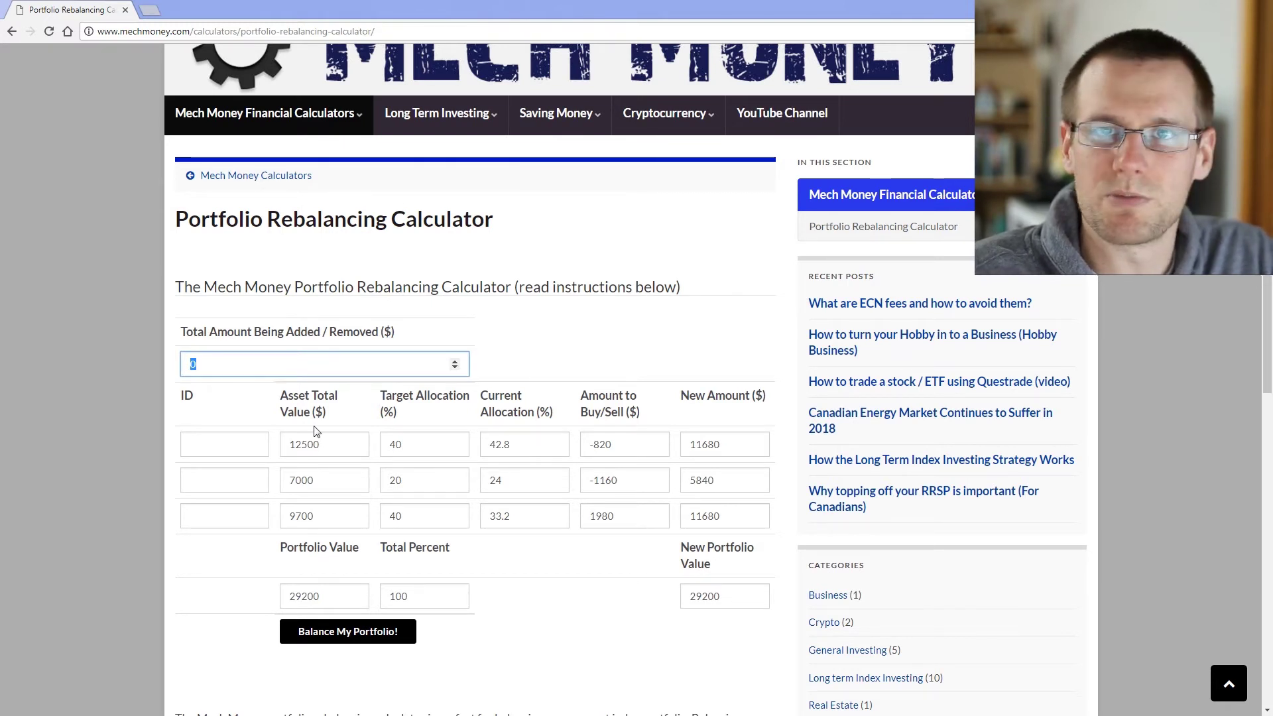
{"action": "type", "text": "-1000"}
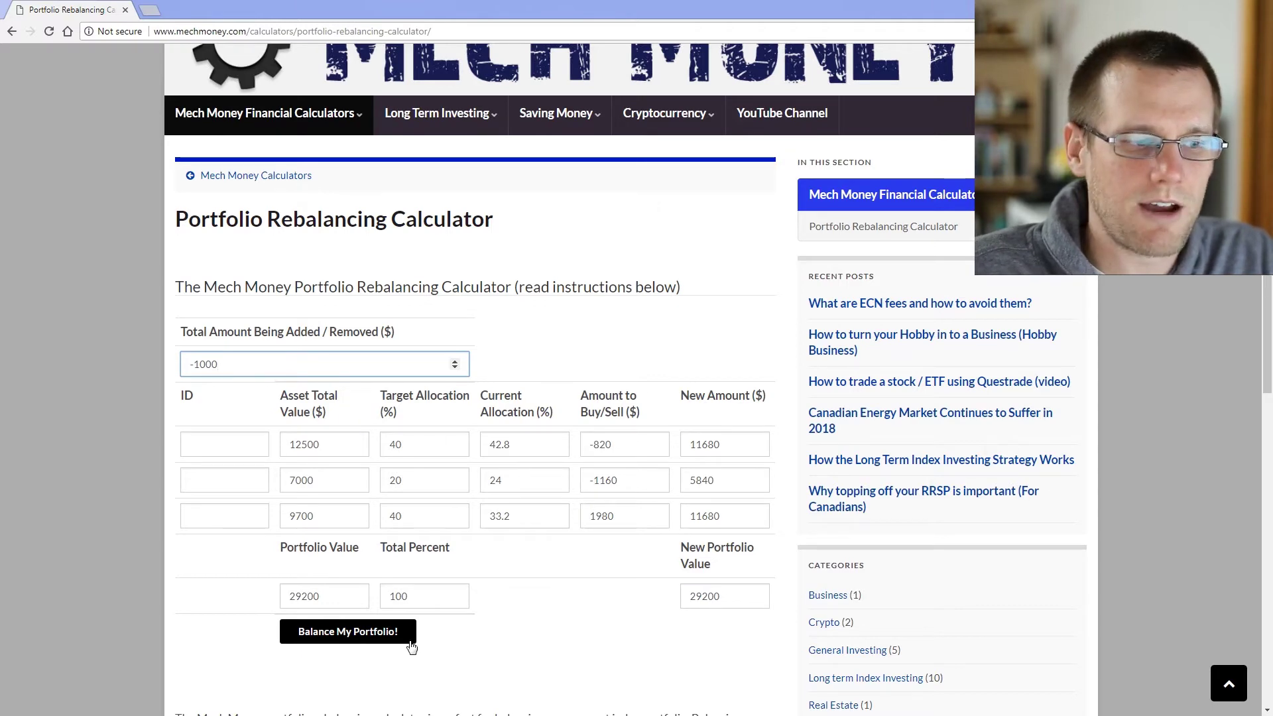
{"action": "left_click", "coordinate": [355, 635]}
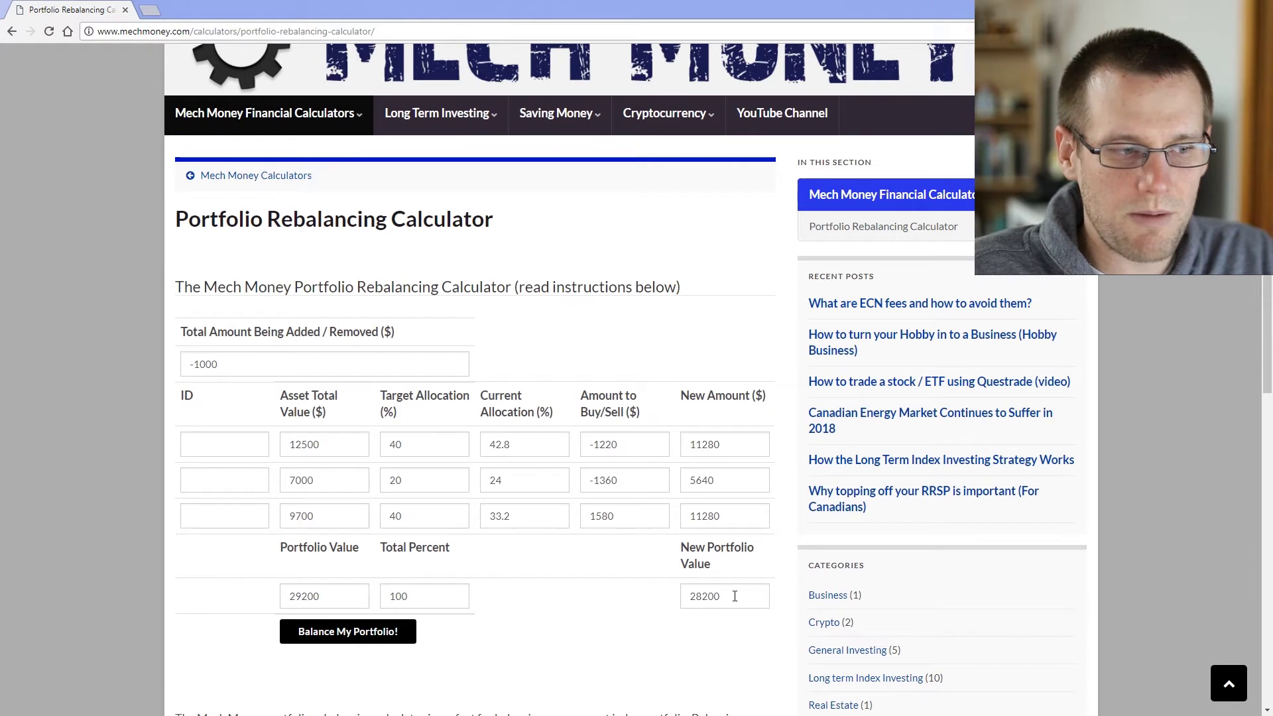
Step: Compare the portfolio values before and after the withdrawal, and check the assets' new amounts against their target allocations
{"action": "left_click_drag", "start_coordinate": [724, 596], "coordinate": [693, 597]}
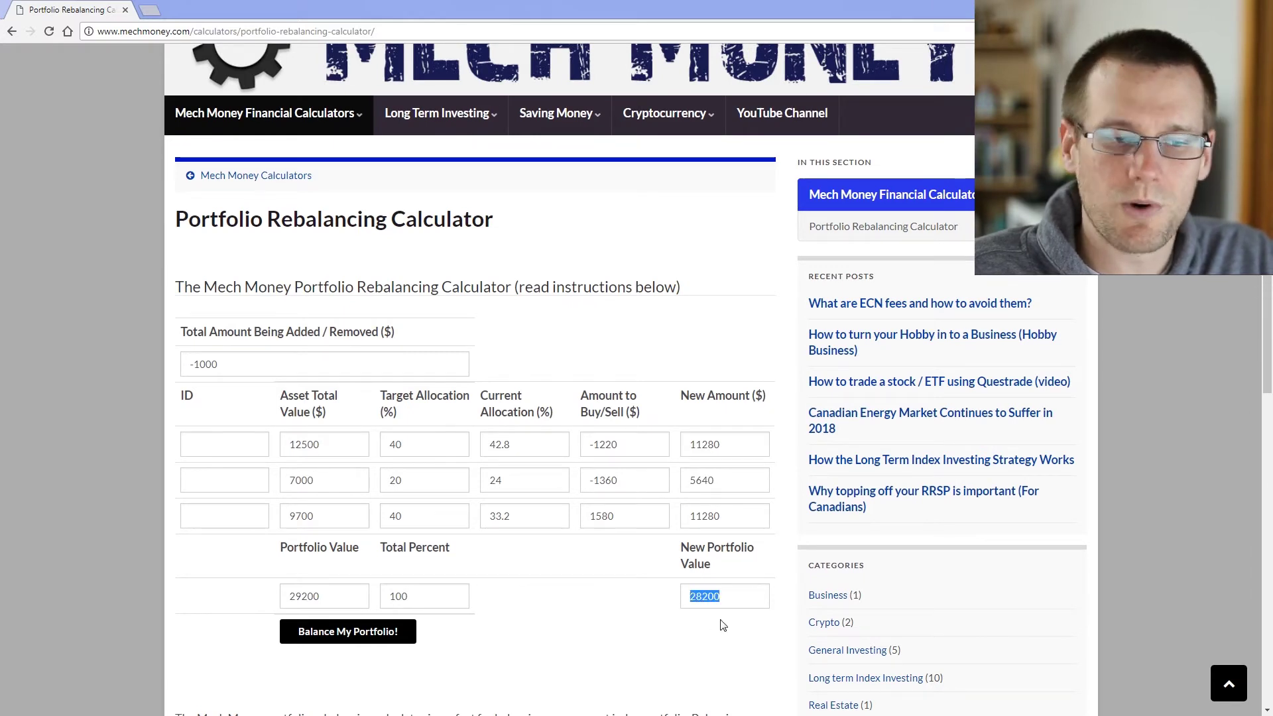
{"action": "left_click_drag", "start_coordinate": [325, 595], "coordinate": [268, 596]}
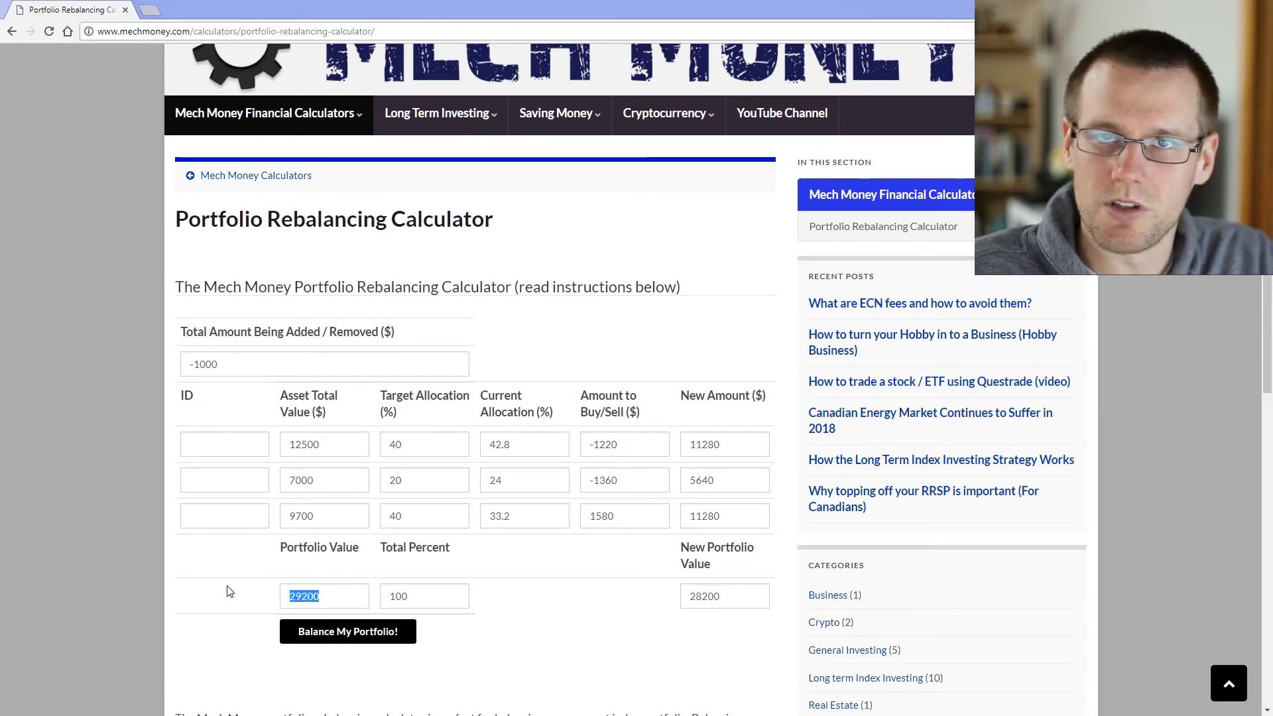
{"action": "left_click", "coordinate": [355, 609]}
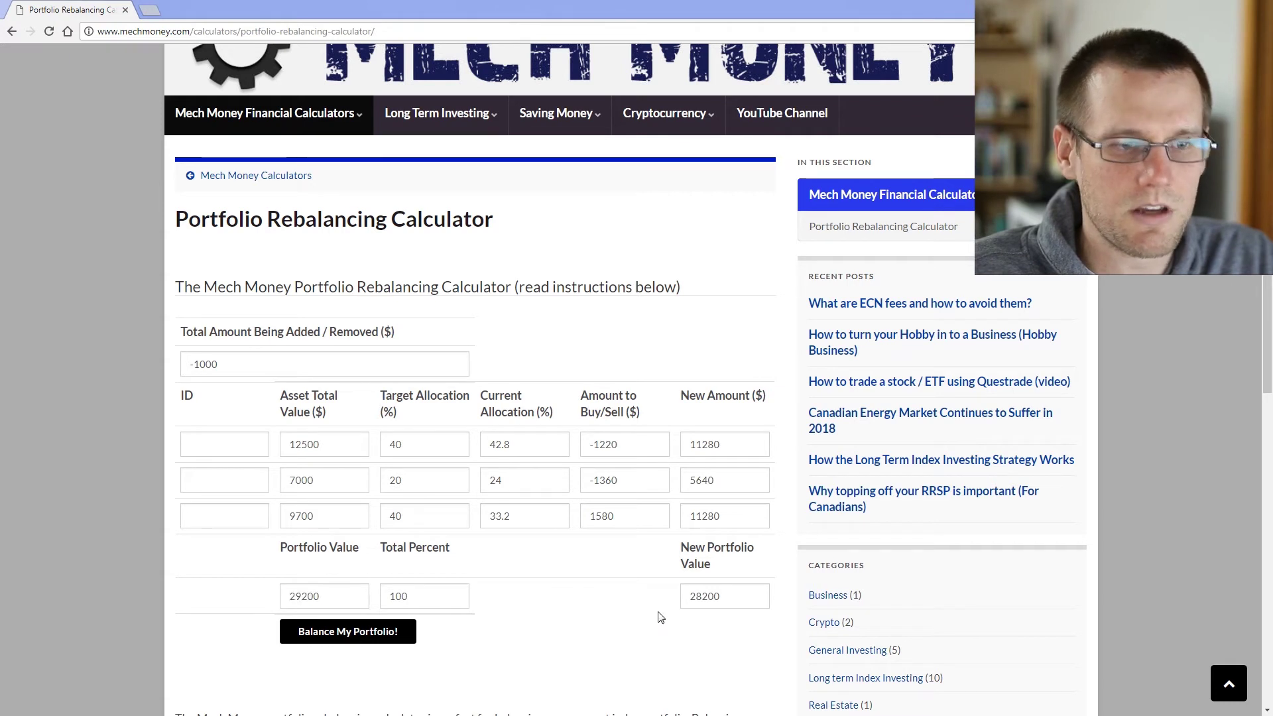
{"action": "double_click", "coordinate": [725, 442]}
{"action": "left_click", "coordinate": [735, 446]}
{"action": "left_click_drag", "start_coordinate": [736, 446], "coordinate": [680, 453]}
{"action": "left_click", "coordinate": [729, 481]}
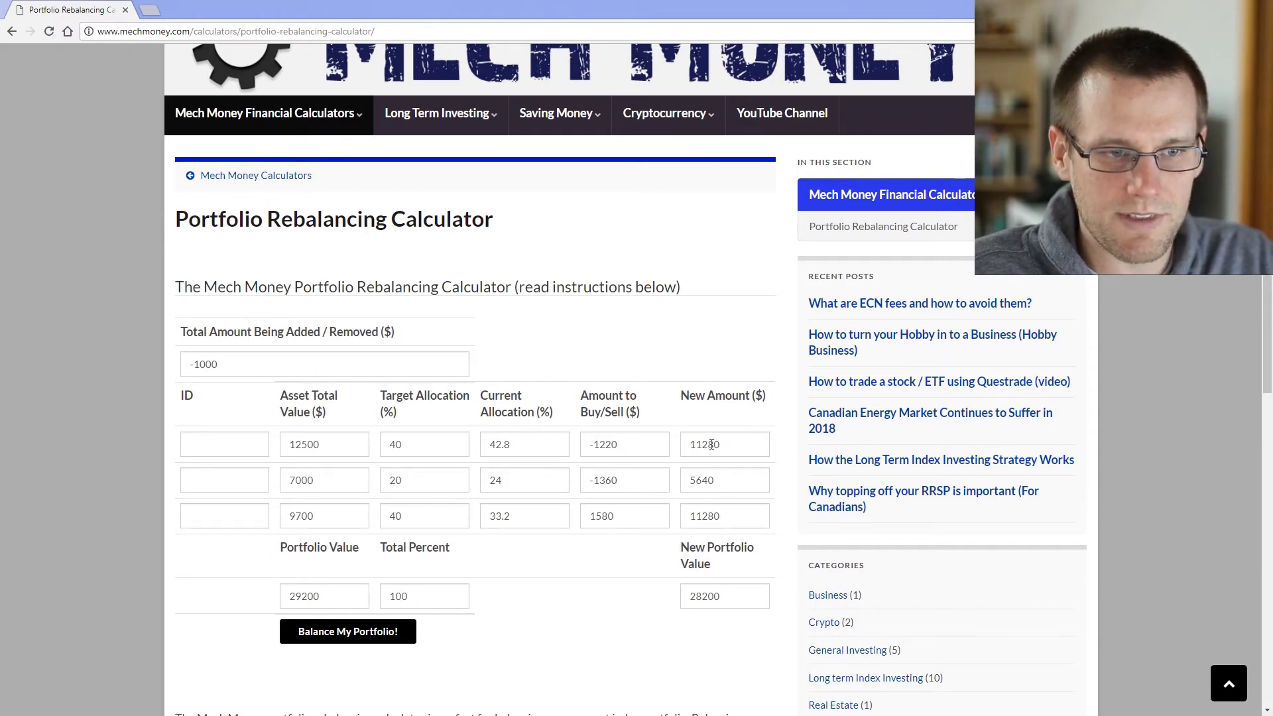
{"action": "left_click_drag", "start_coordinate": [737, 520], "coordinate": [688, 518]}
{"action": "left_click", "coordinate": [424, 444]}
{"action": "left_click_drag", "start_coordinate": [392, 516], "coordinate": [481, 523]}
{"action": "left_click", "coordinate": [711, 529]}
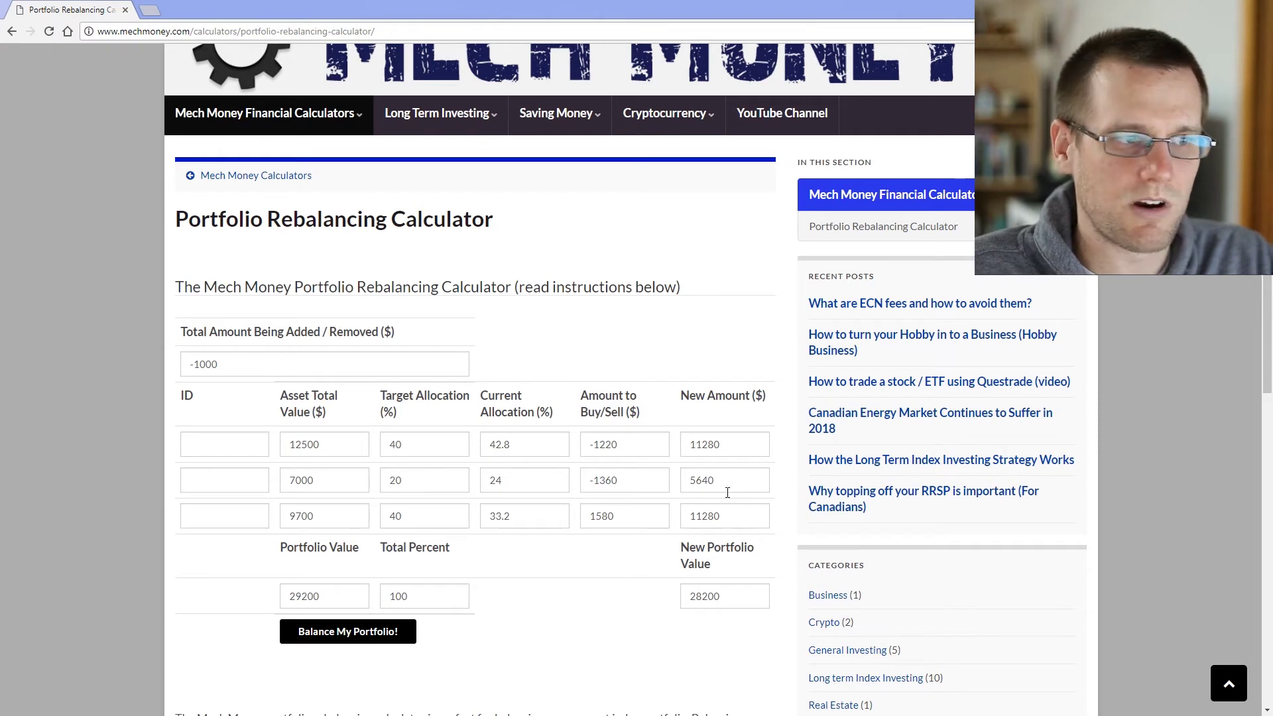
Step: Load the portfolio rebalancing calculator page afresh to return to the asset quantity selection
{"action": "left_click", "coordinate": [365, 31]}
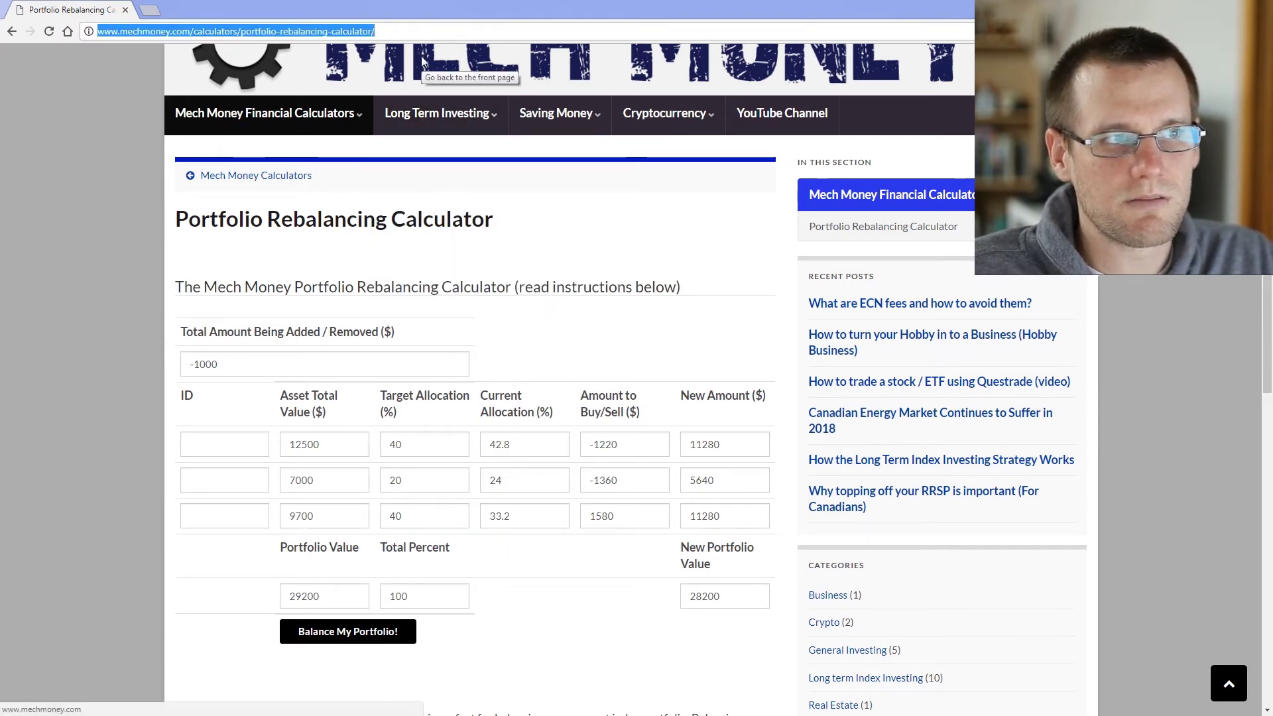
{"action": "key", "text": "Return"}
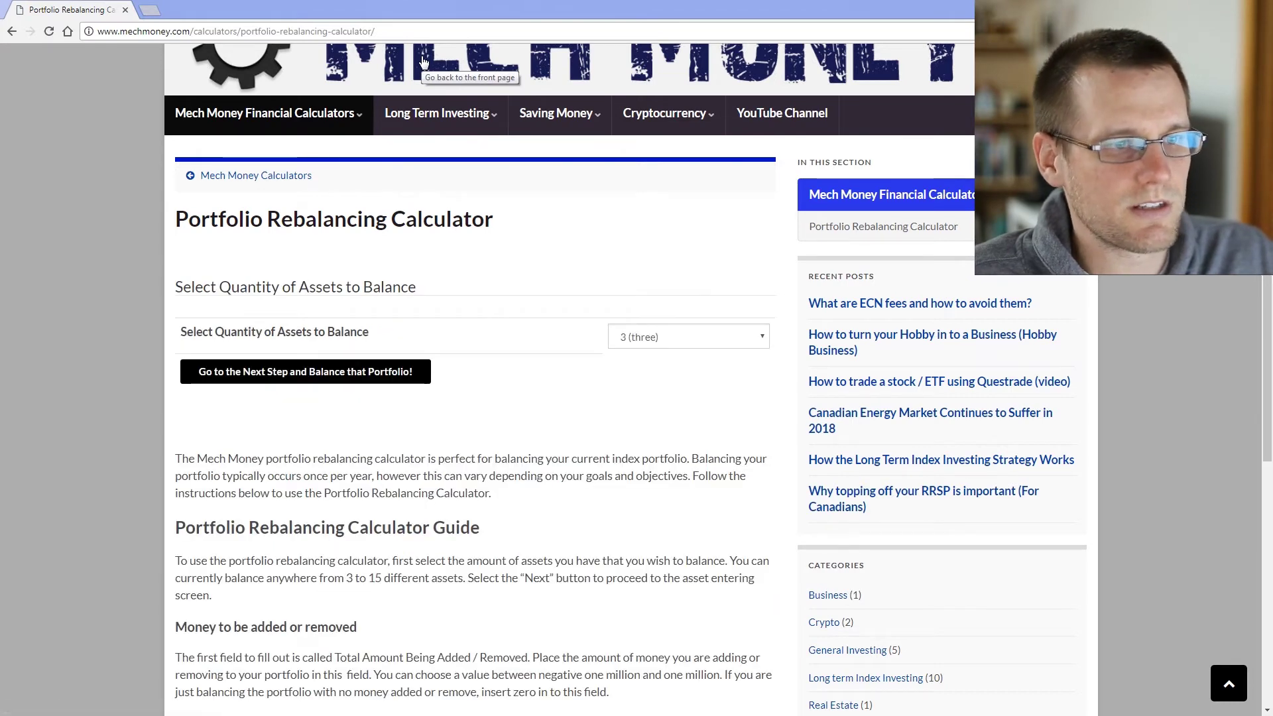
Step: Switch to Excel, maximise its window, and examine the tickers and dollar values of the assets in Example 2
{"action": "key", "text": "alt+Tab"}
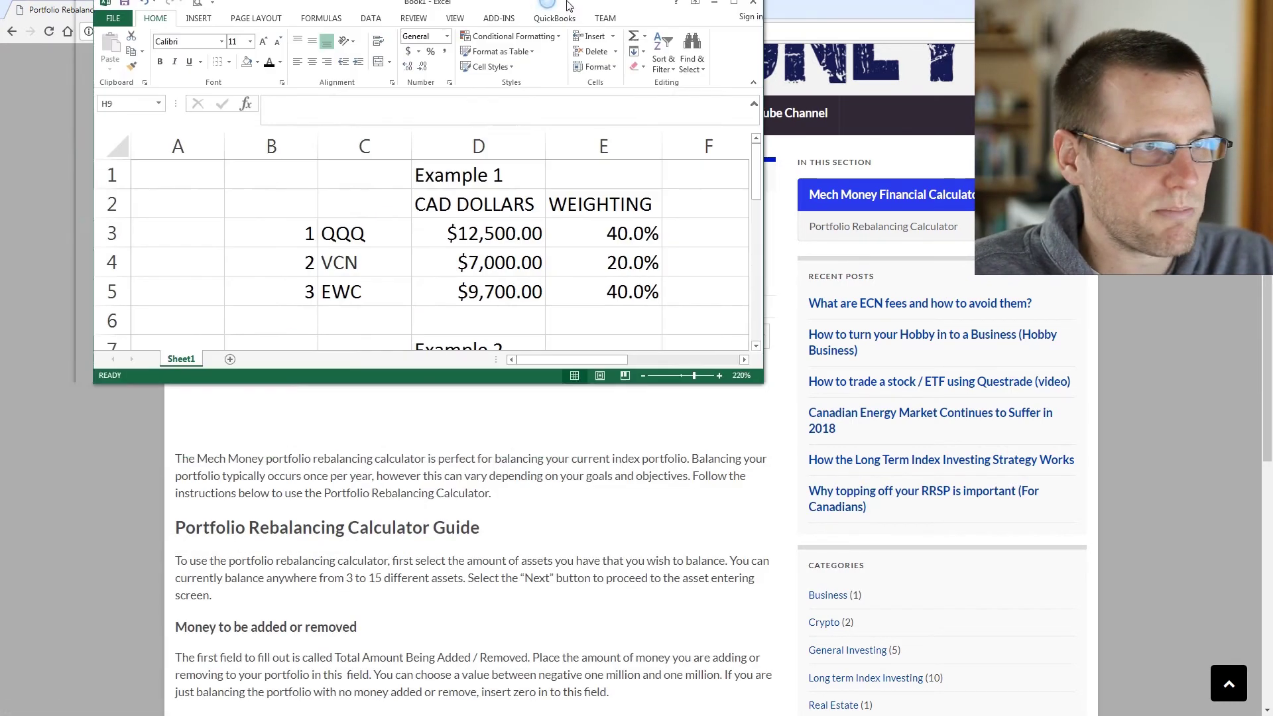
{"action": "left_click", "coordinate": [693, 326]}
{"action": "scroll", "coordinate": [702, 368], "scroll_direction": "down", "scroll_amount": 1}
{"action": "scroll", "coordinate": [702, 369], "scroll_direction": "down", "scroll_amount": 2}
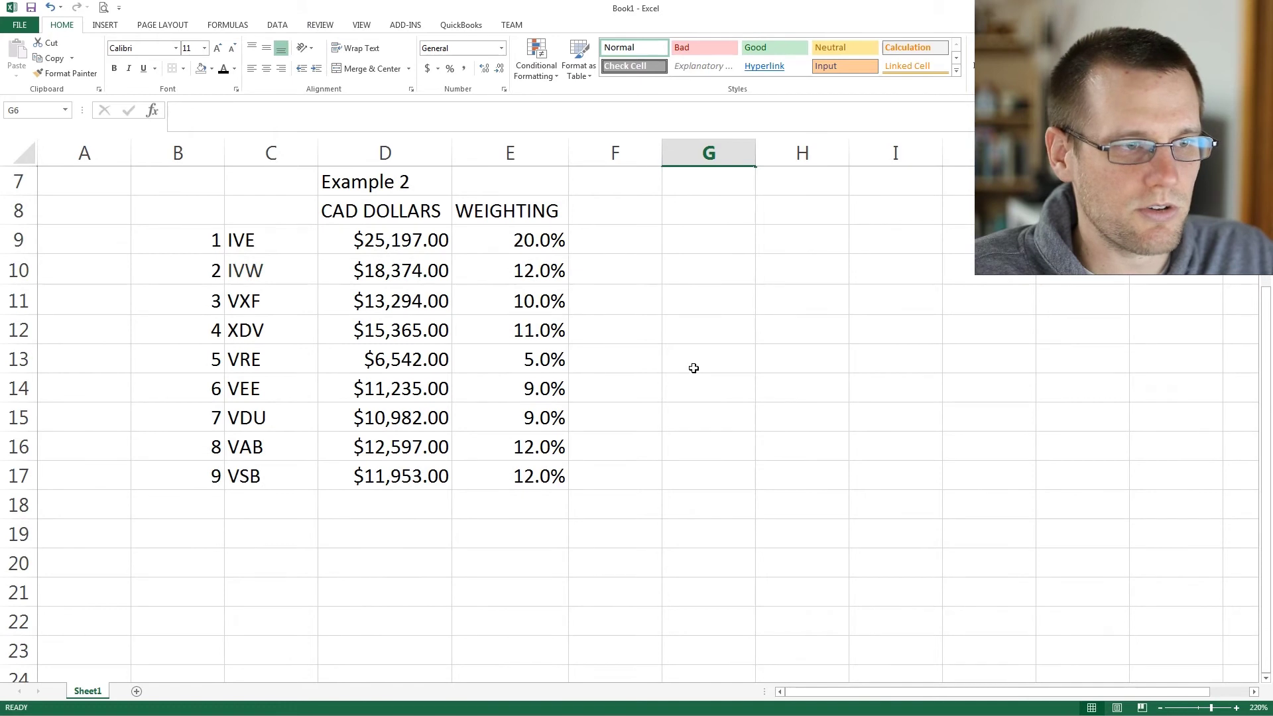
{"action": "scroll", "coordinate": [1265, 312], "scroll_direction": "up", "scroll_amount": 1}
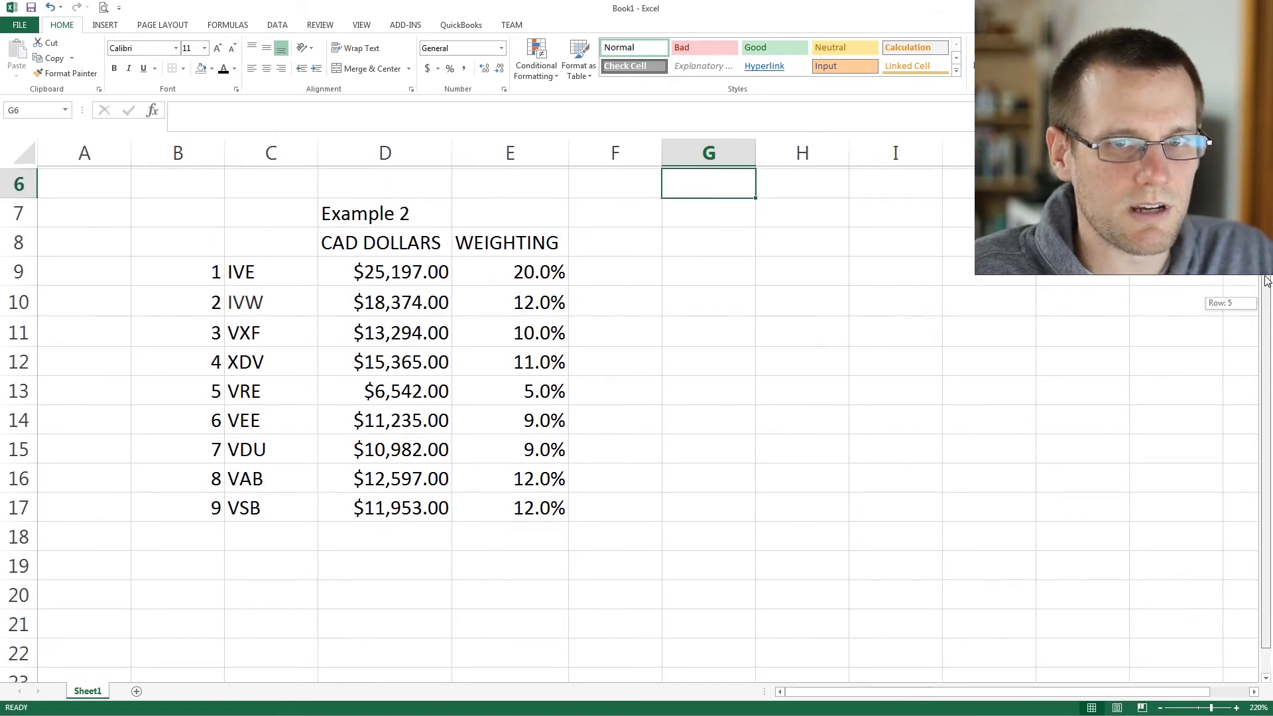
{"action": "left_click_drag", "start_coordinate": [270, 332], "coordinate": [273, 378]}
{"action": "left_click_drag", "start_coordinate": [270, 423], "coordinate": [262, 567]}
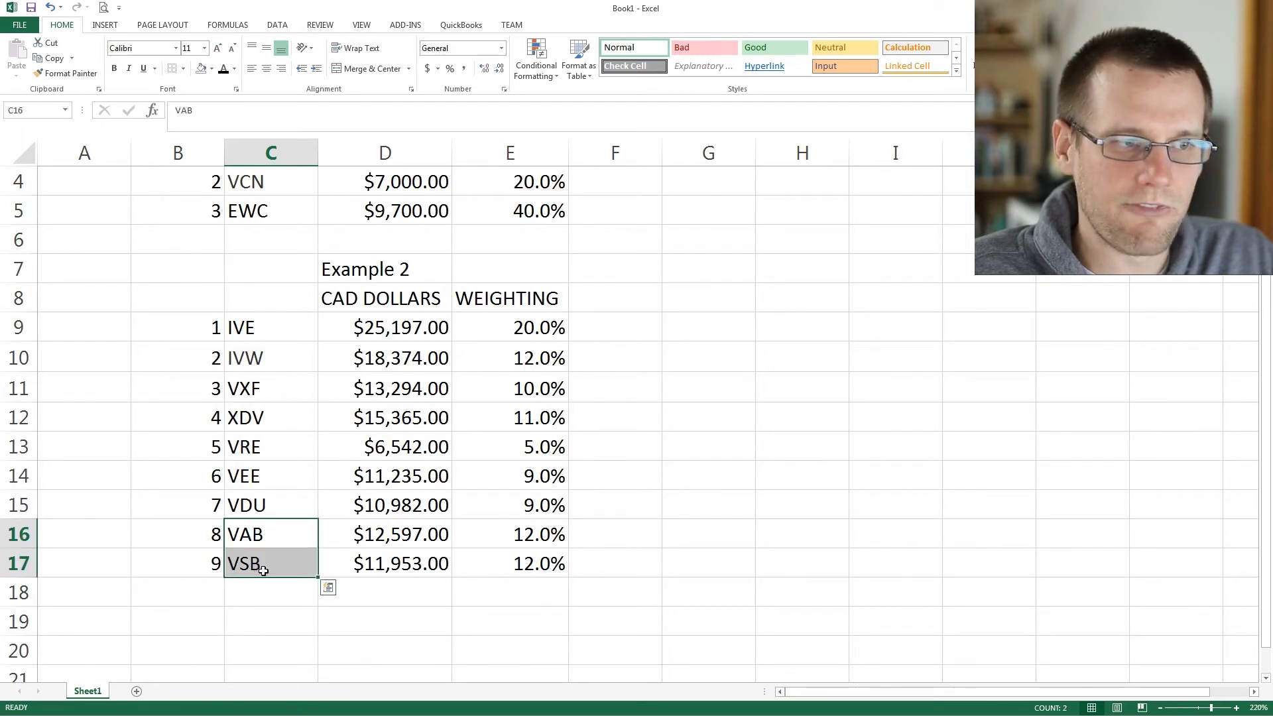
{"action": "left_click", "coordinate": [258, 625]}
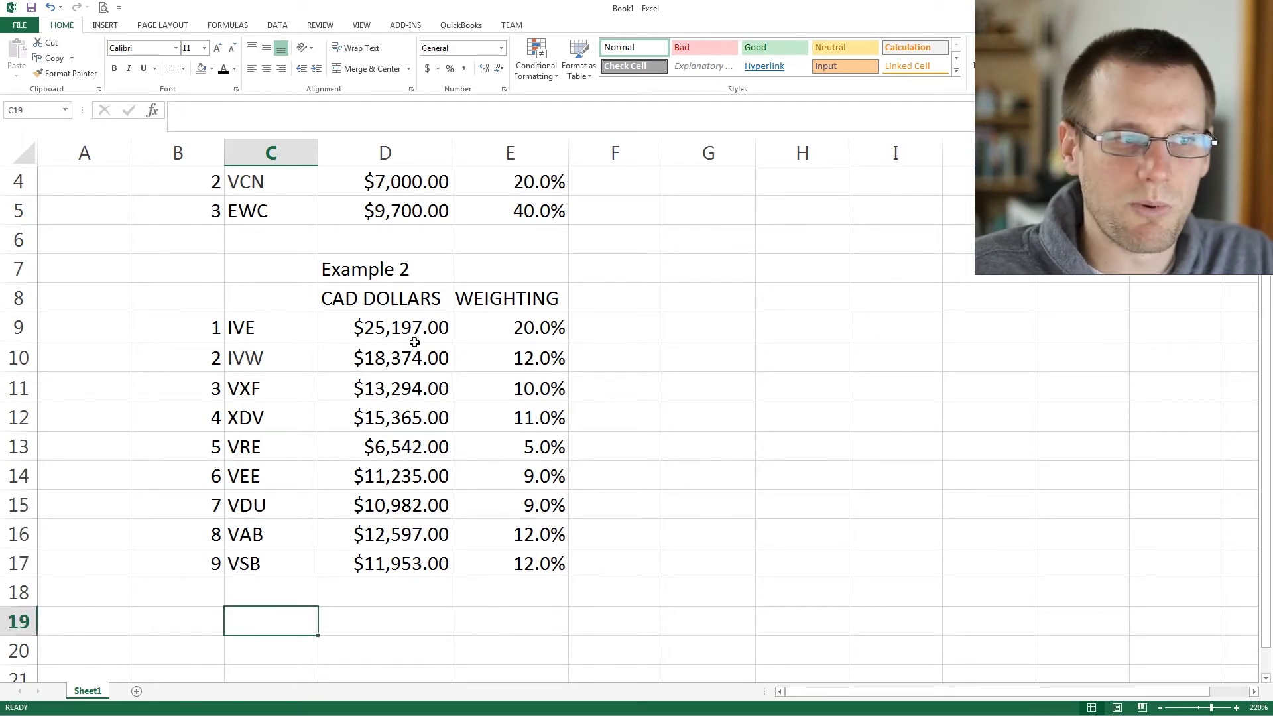
{"action": "left_click", "coordinate": [343, 328]}
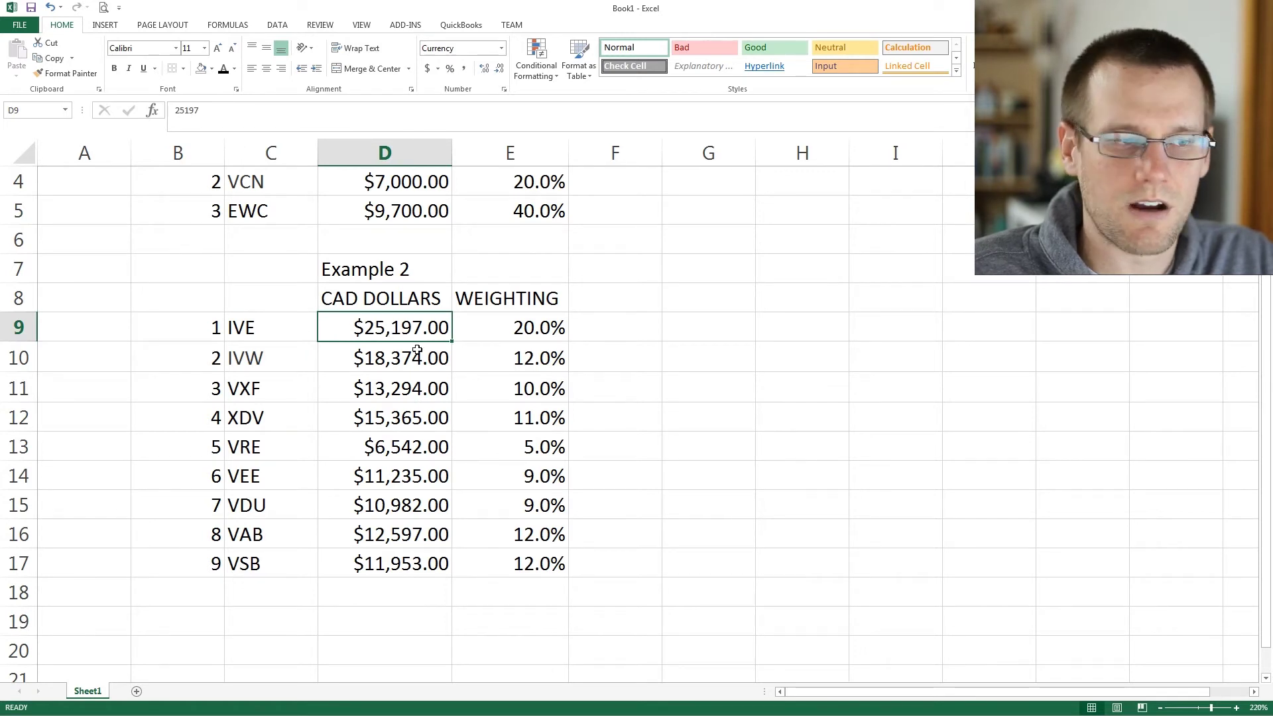
Step: Examine the dollar values and the target weightings of the nine assets in Example 2
{"action": "key", "text": "shift+Down"}
{"action": "key", "text": "shift+Down"}
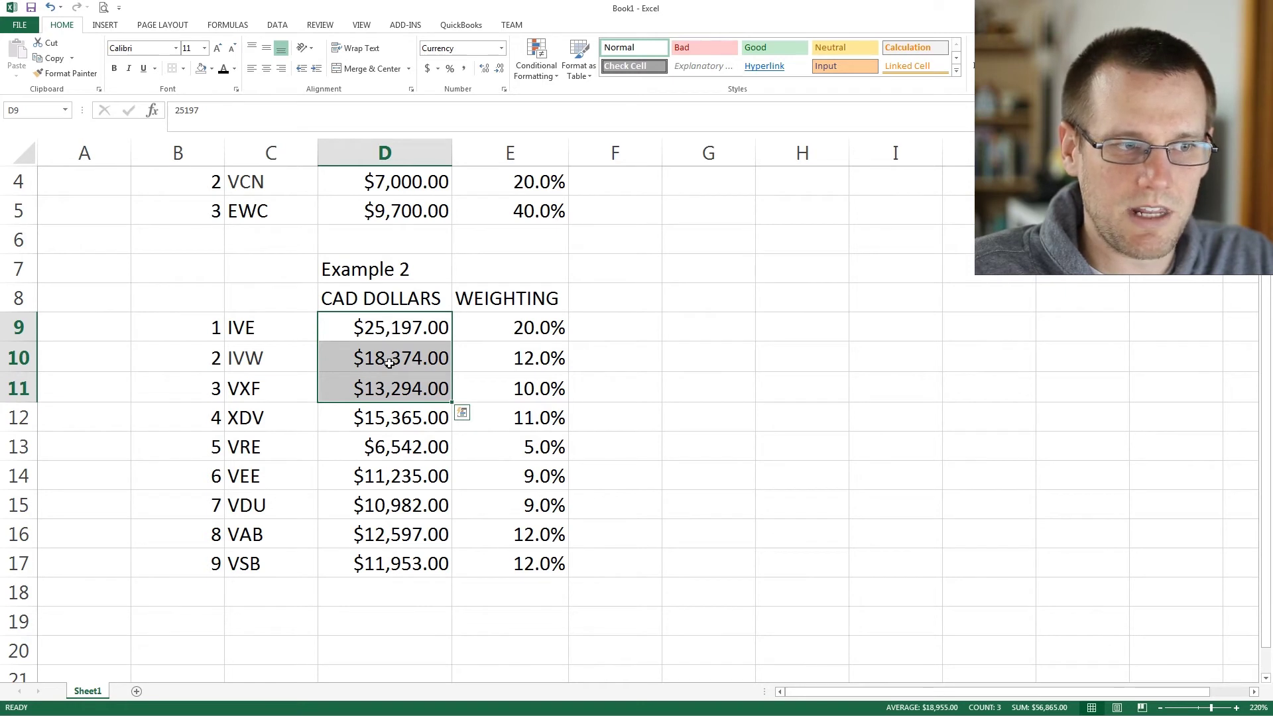
{"action": "left_click", "coordinate": [404, 325]}
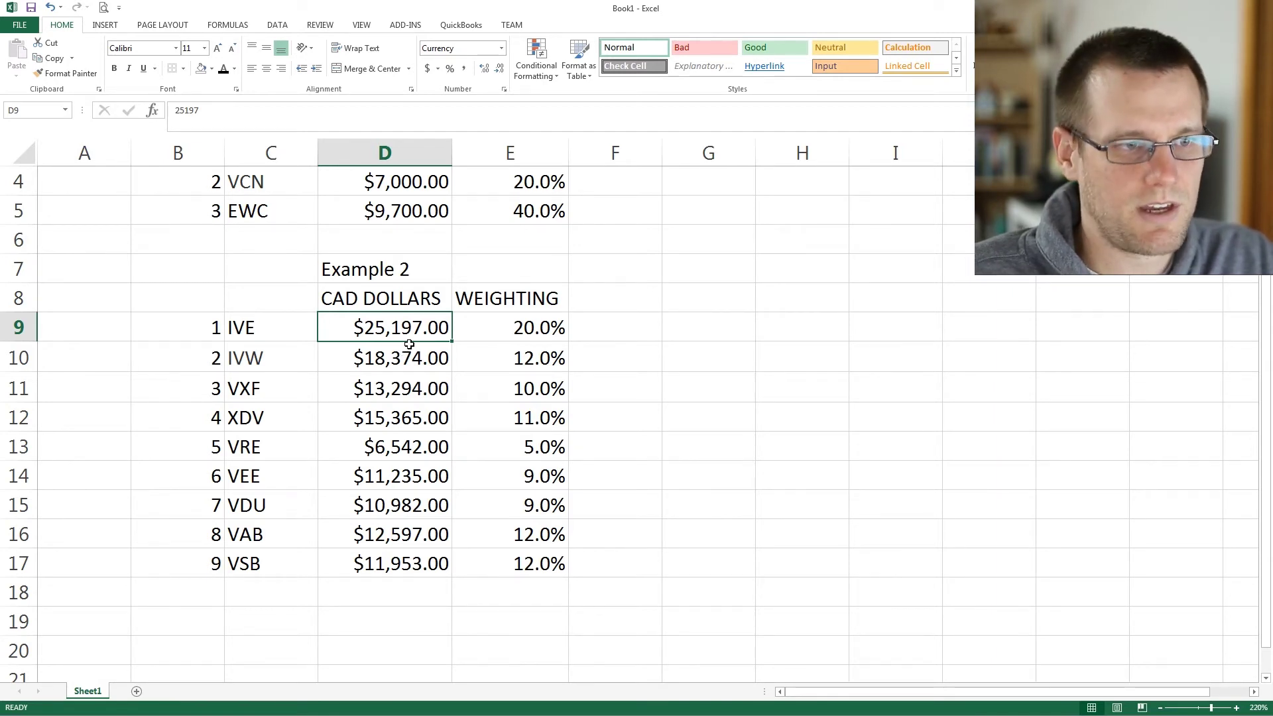
{"action": "left_click_drag", "start_coordinate": [531, 326], "coordinate": [522, 569]}
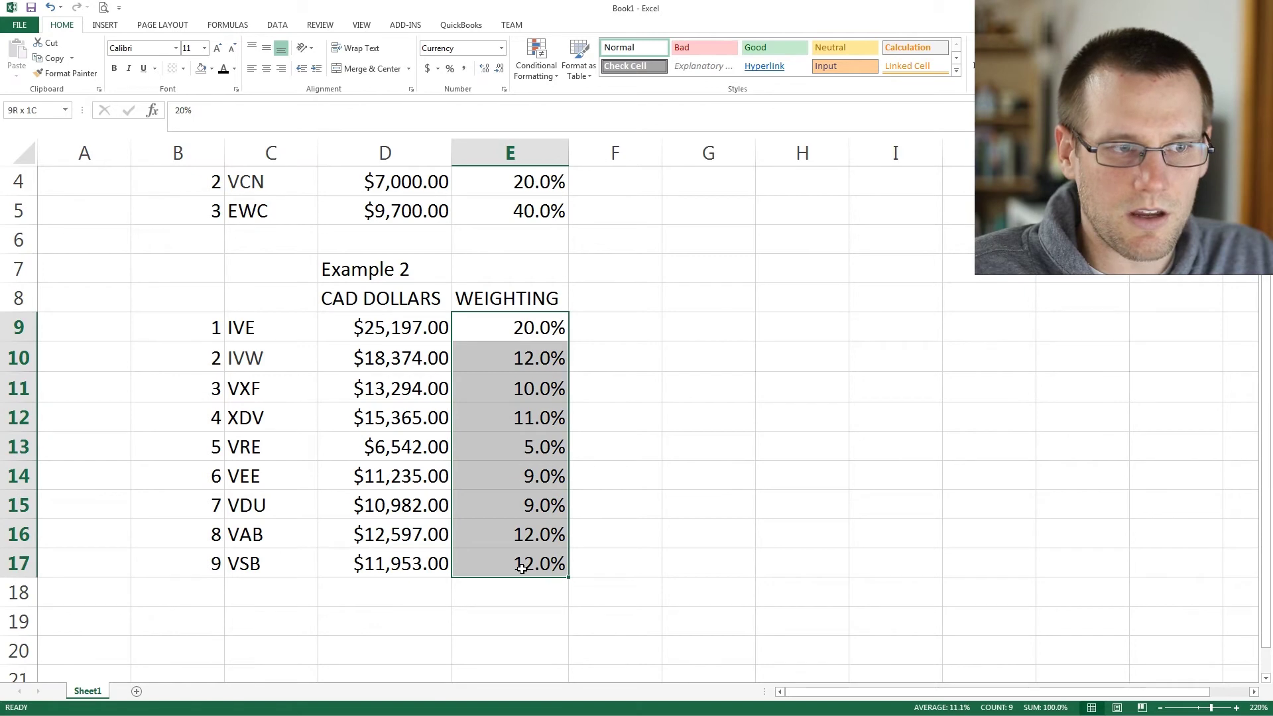
{"action": "left_click", "coordinate": [725, 395]}
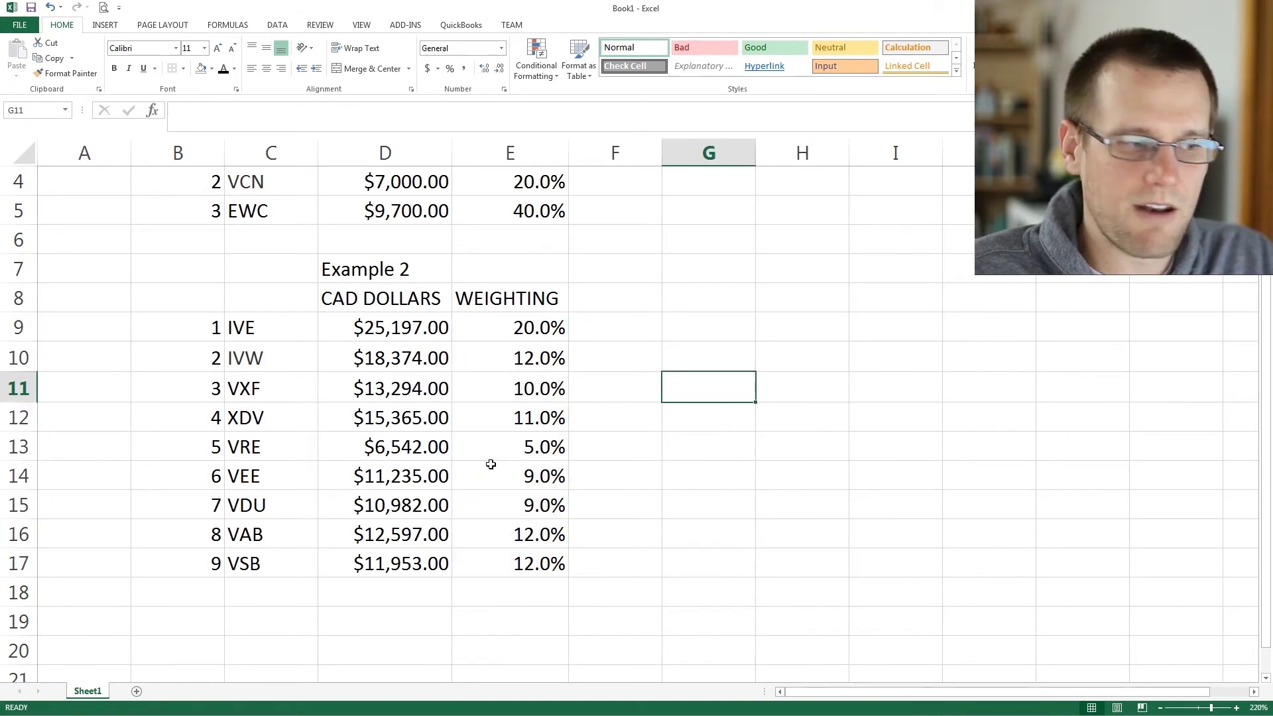
Step: Switch to the browser's portfolio rebalancing calculator, select 9 (nine) assets to balance and proceed to the asset entry form
{"action": "key", "text": "alt+Tab"}
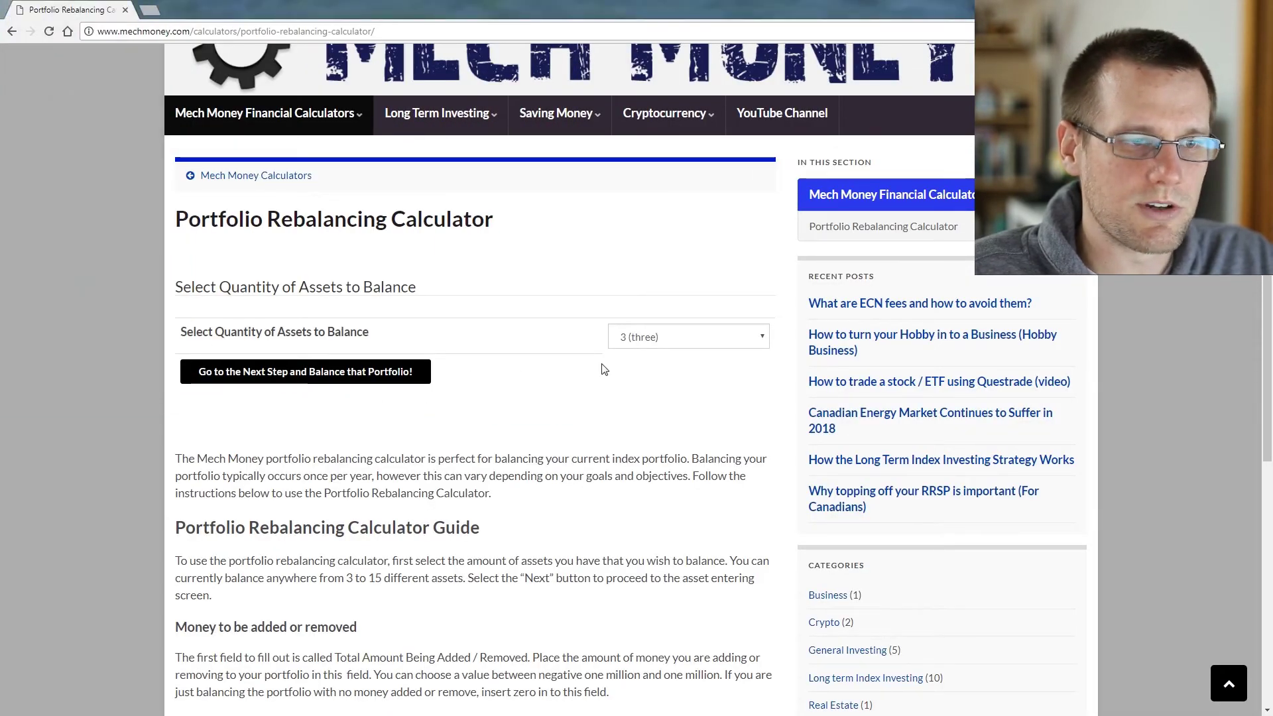
{"action": "left_click", "coordinate": [653, 337]}
{"action": "left_click", "coordinate": [659, 431]}
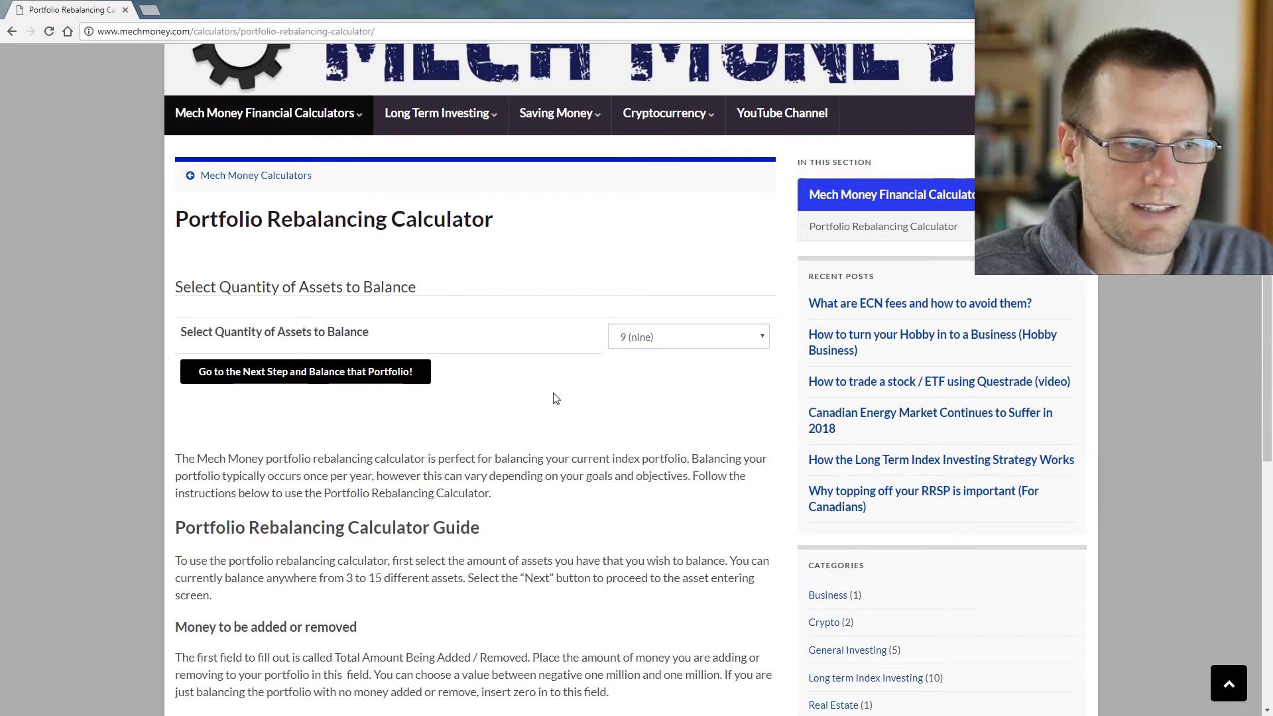
{"action": "left_click", "coordinate": [385, 376]}
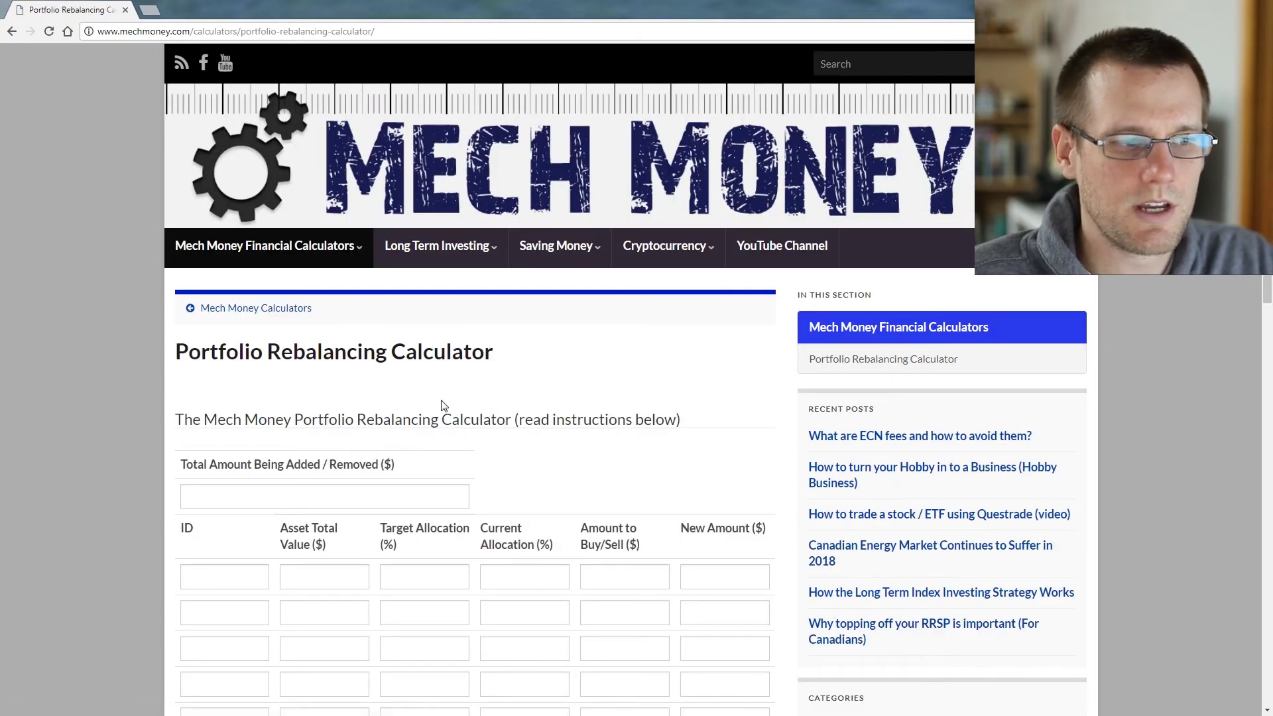
Step: Fill in the IDs, total values and target allocations of the nine Example 2 assets, from IVE with 25197 and 20% to VSB with 11953 and 12%
{"action": "scroll", "coordinate": [458, 424], "scroll_direction": "down", "scroll_amount": 4}
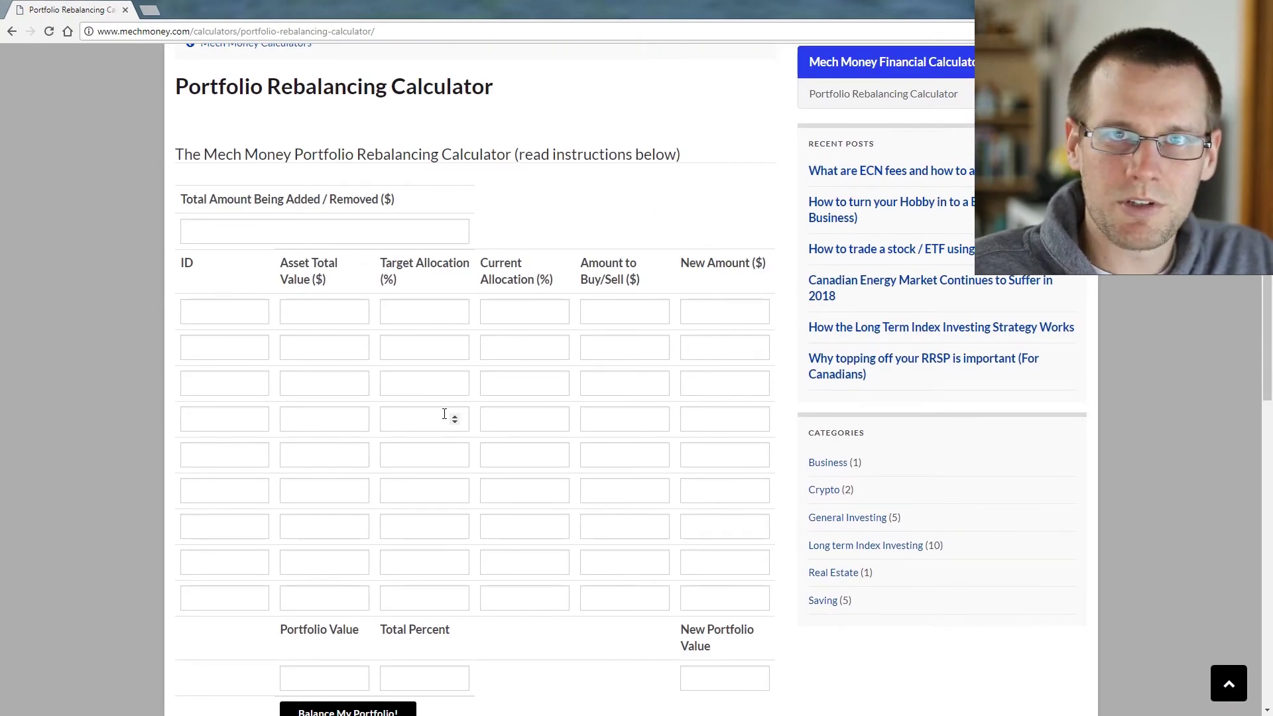
{"action": "left_click", "coordinate": [245, 312]}
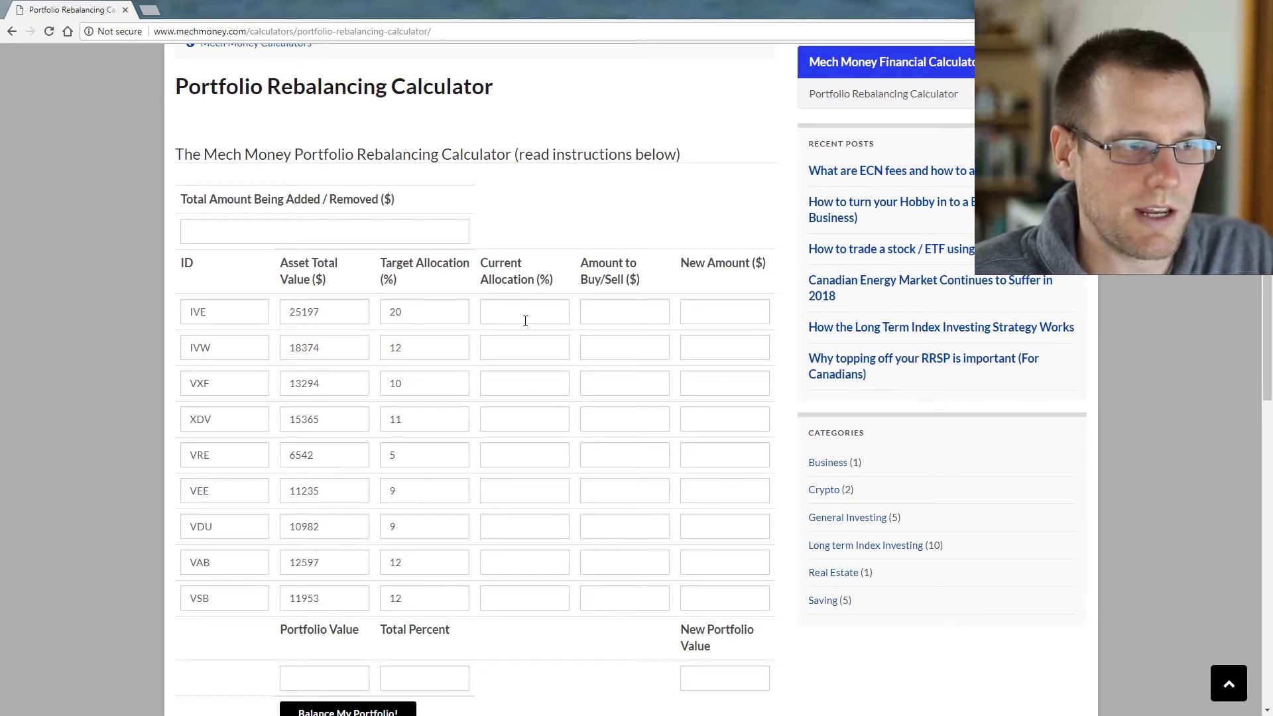
Step: Set the total amount being added or removed to 2200 and rebalance the portfolio
{"action": "left_click", "coordinate": [222, 227]}
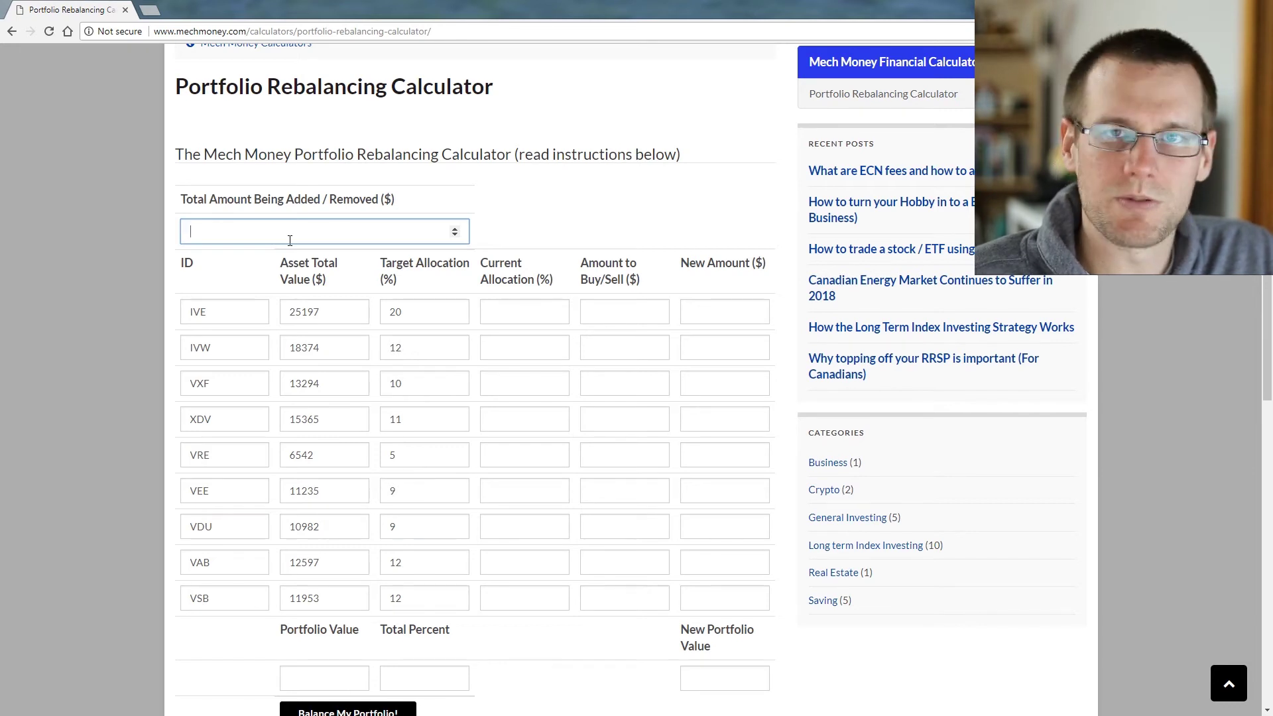
{"action": "type", "text": "2200"}
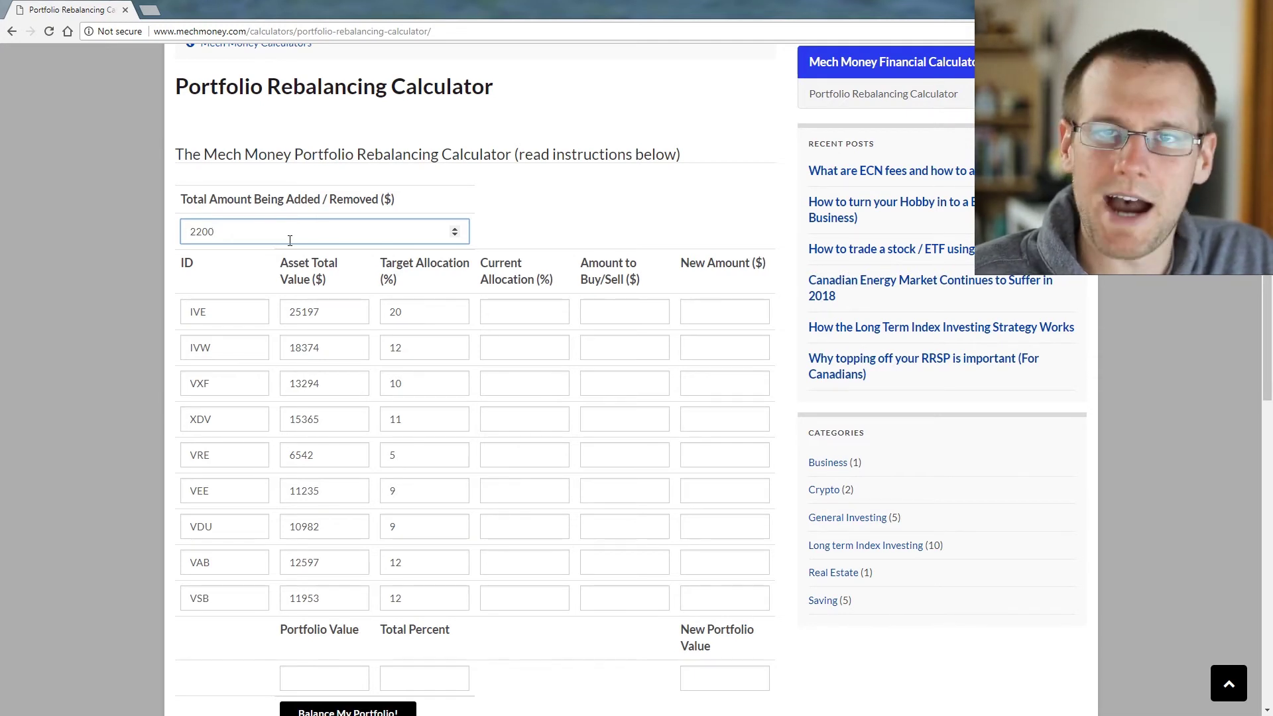
{"action": "scroll", "coordinate": [290, 262], "scroll_direction": "down", "scroll_amount": 2}
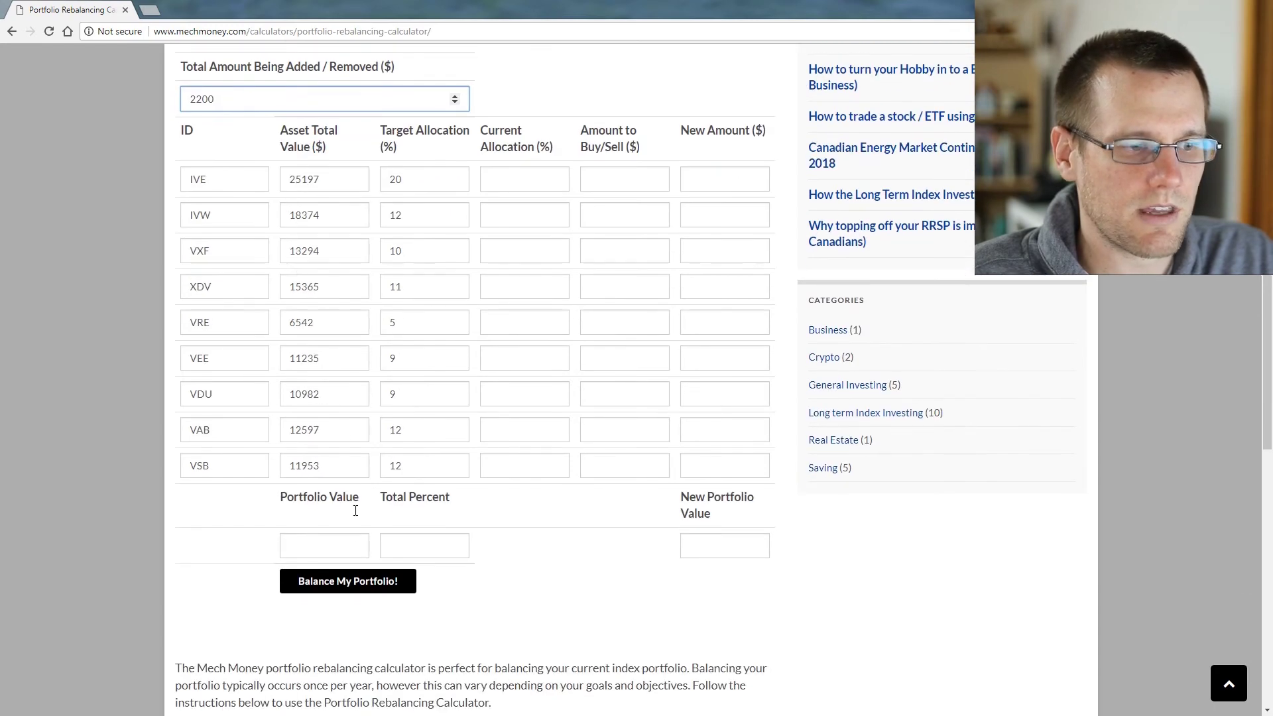
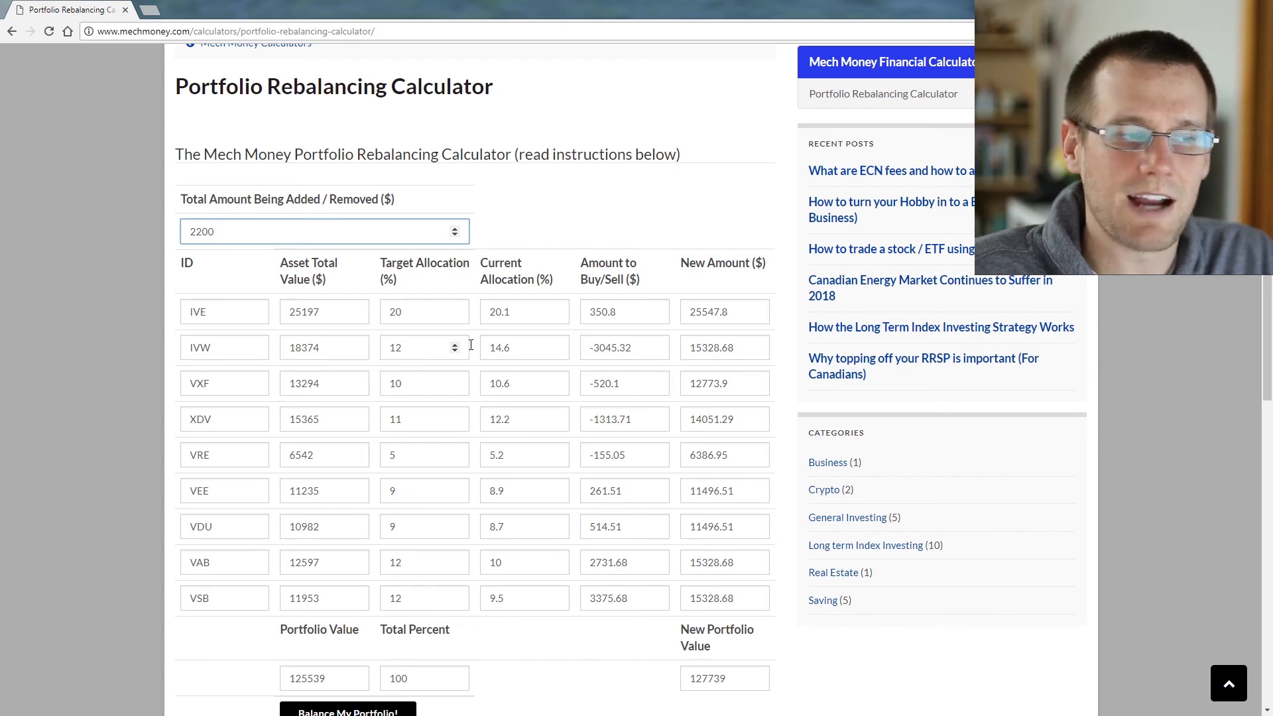
Step: Examine the buy or sell amounts for IVE, IVW and VXF alongside their current allocations and the total amount being added
{"action": "left_click", "coordinate": [525, 351]}
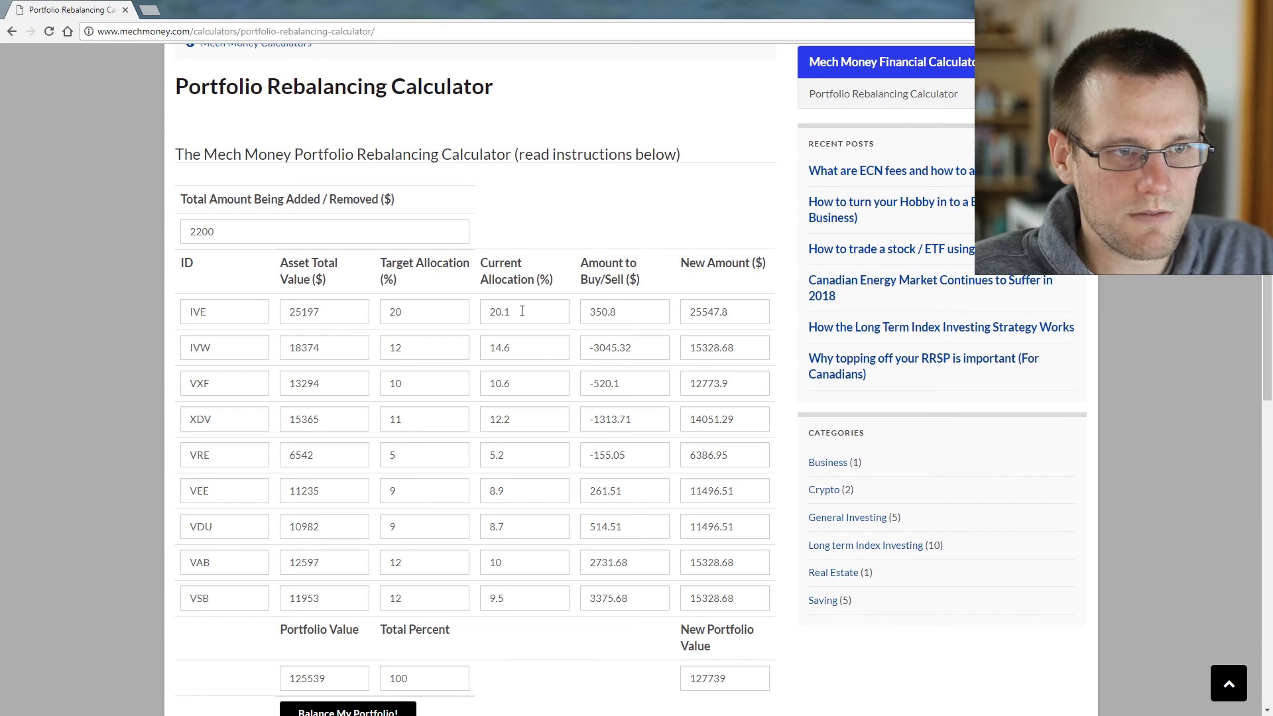
{"action": "left_click_drag", "start_coordinate": [634, 347], "coordinate": [577, 355]}
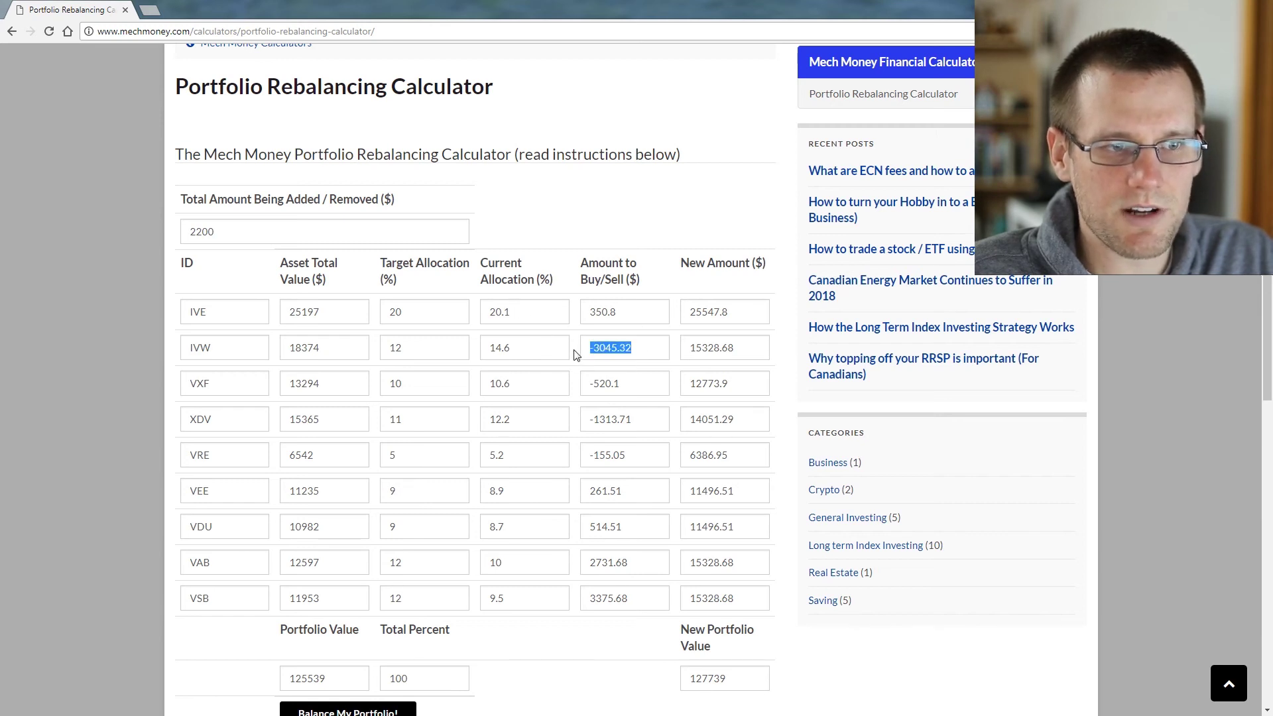
{"action": "left_click_drag", "start_coordinate": [219, 232], "coordinate": [157, 234]}
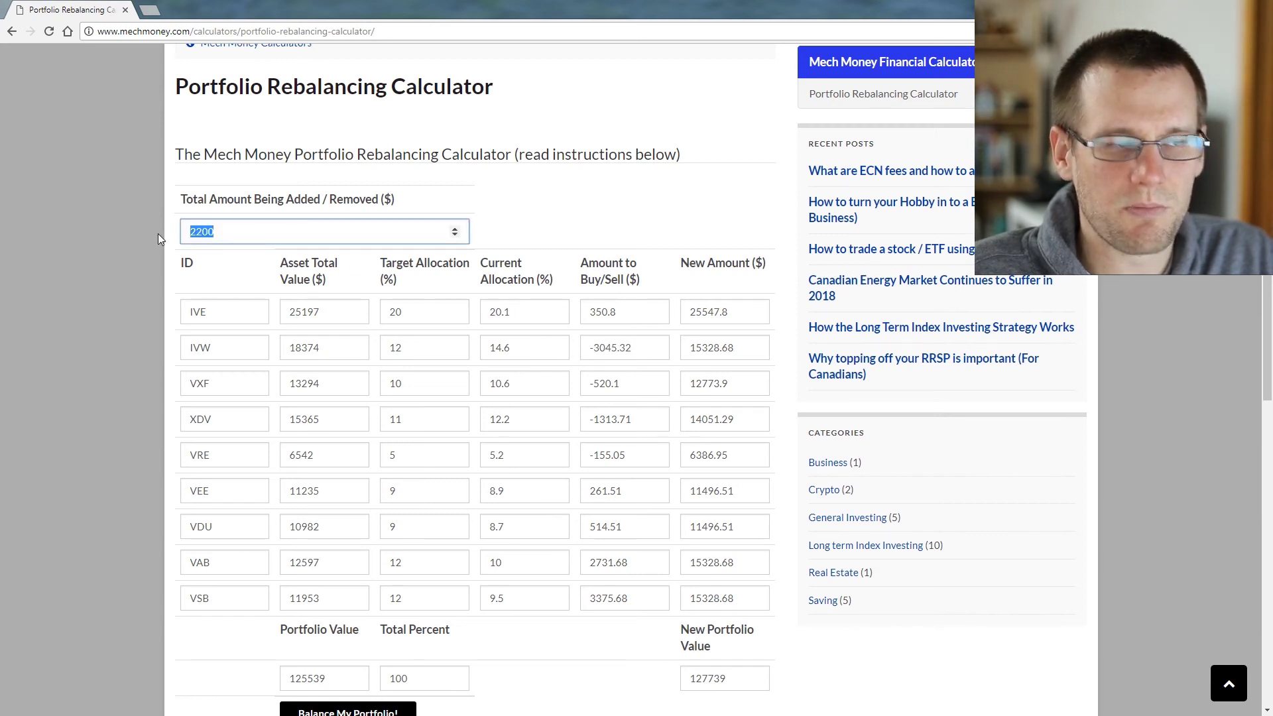
{"action": "left_click", "coordinate": [617, 341]}
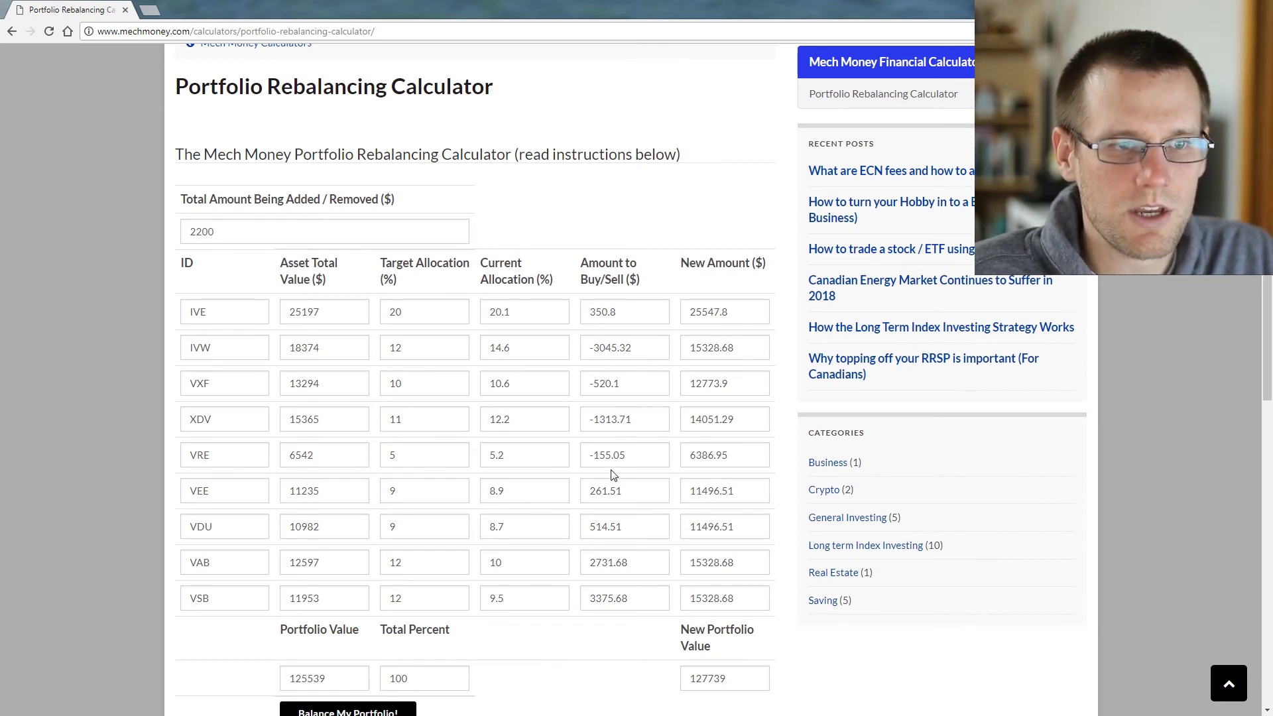
{"action": "left_click_drag", "start_coordinate": [614, 310], "coordinate": [587, 311]}
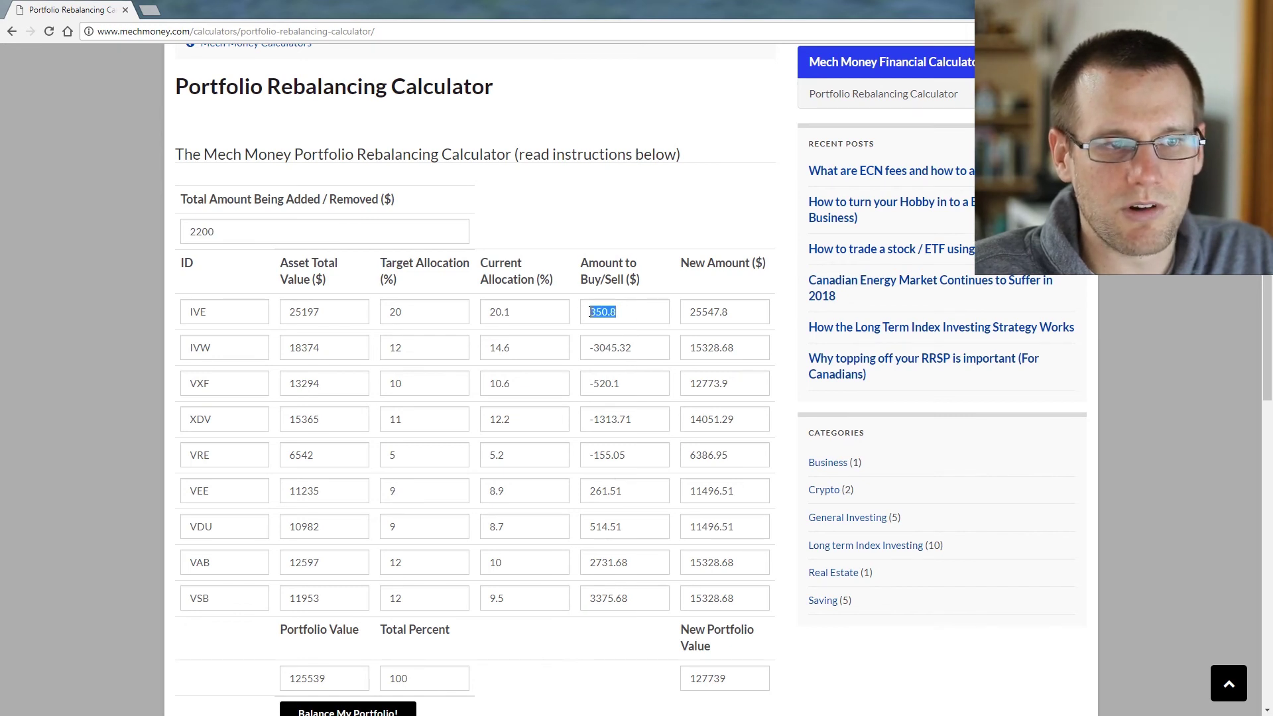
{"action": "left_click", "coordinate": [202, 312]}
{"action": "left_click_drag", "start_coordinate": [647, 349], "coordinate": [587, 349]}
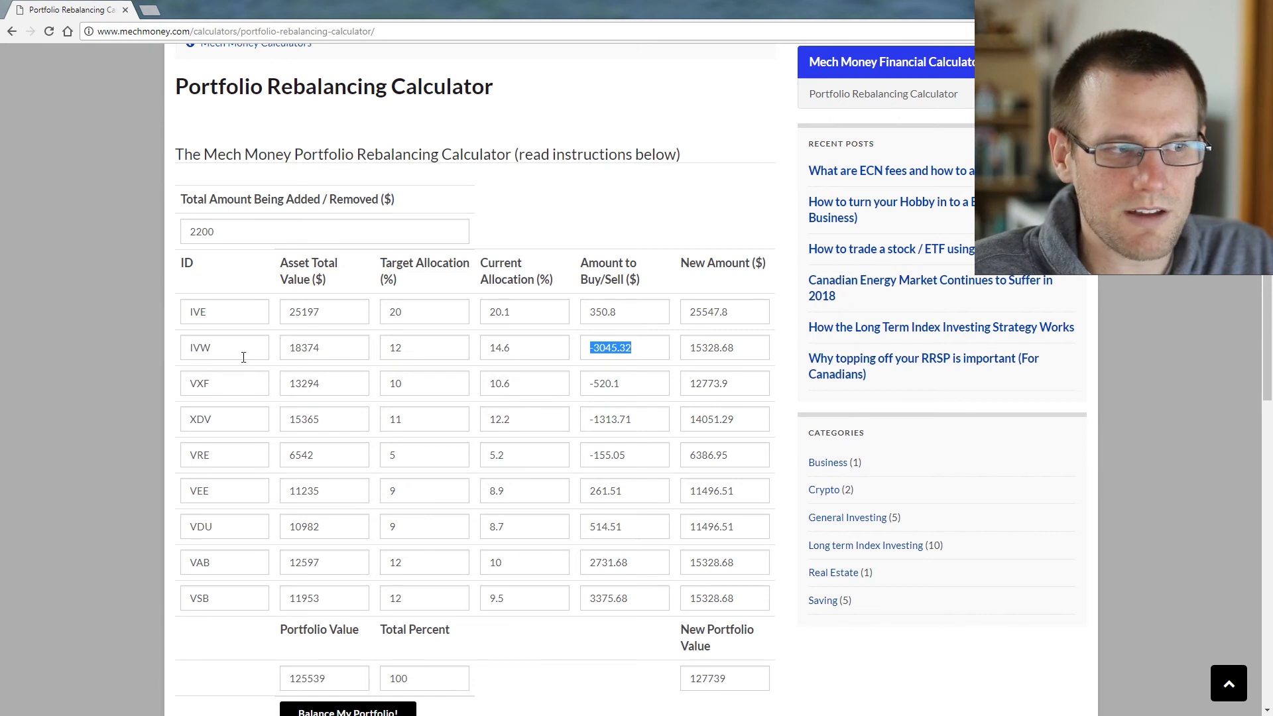
{"action": "left_click_drag", "start_coordinate": [215, 348], "coordinate": [192, 355]}
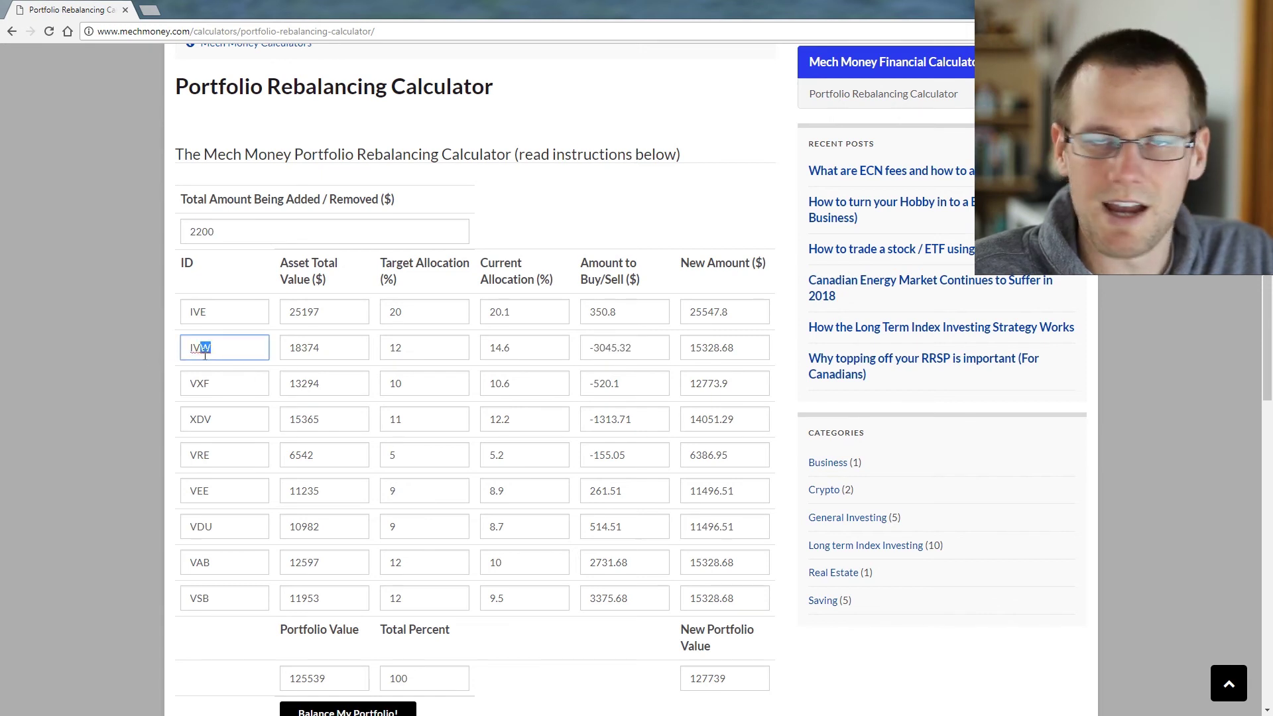
{"action": "left_click", "coordinate": [192, 347]}
{"action": "left_click", "coordinate": [618, 350]}
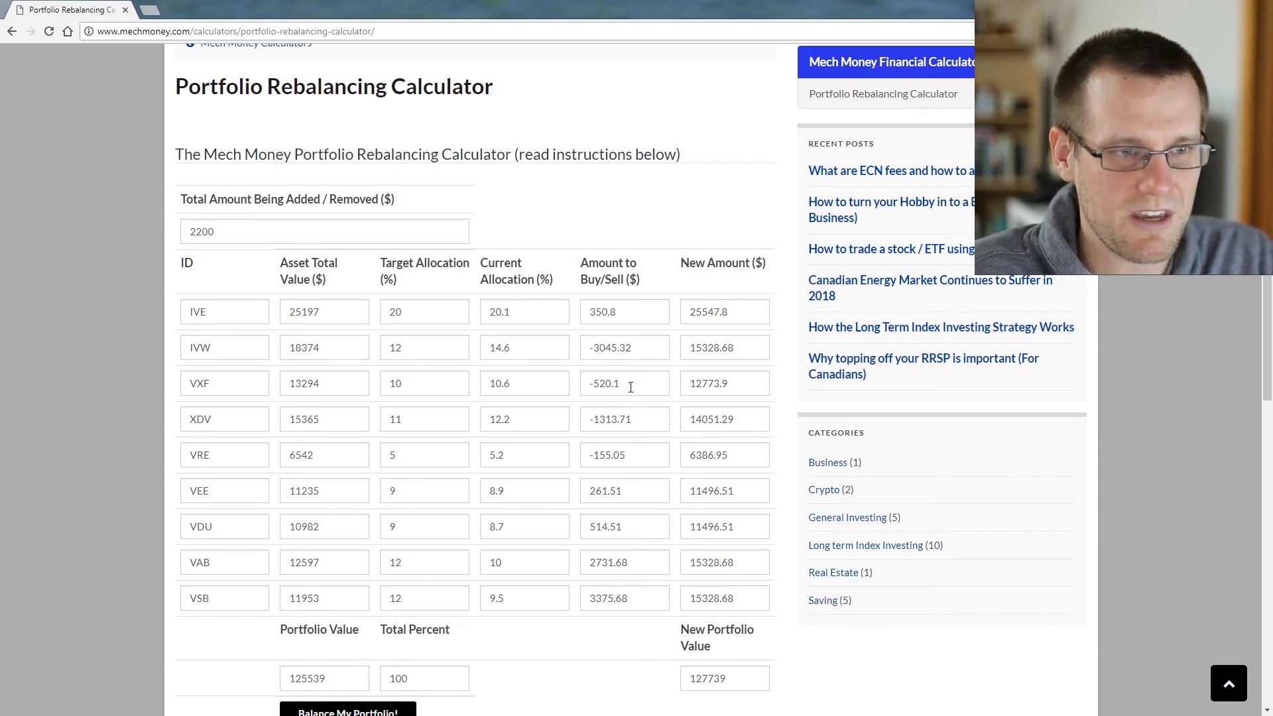
{"action": "left_click_drag", "start_coordinate": [634, 383], "coordinate": [582, 384]}
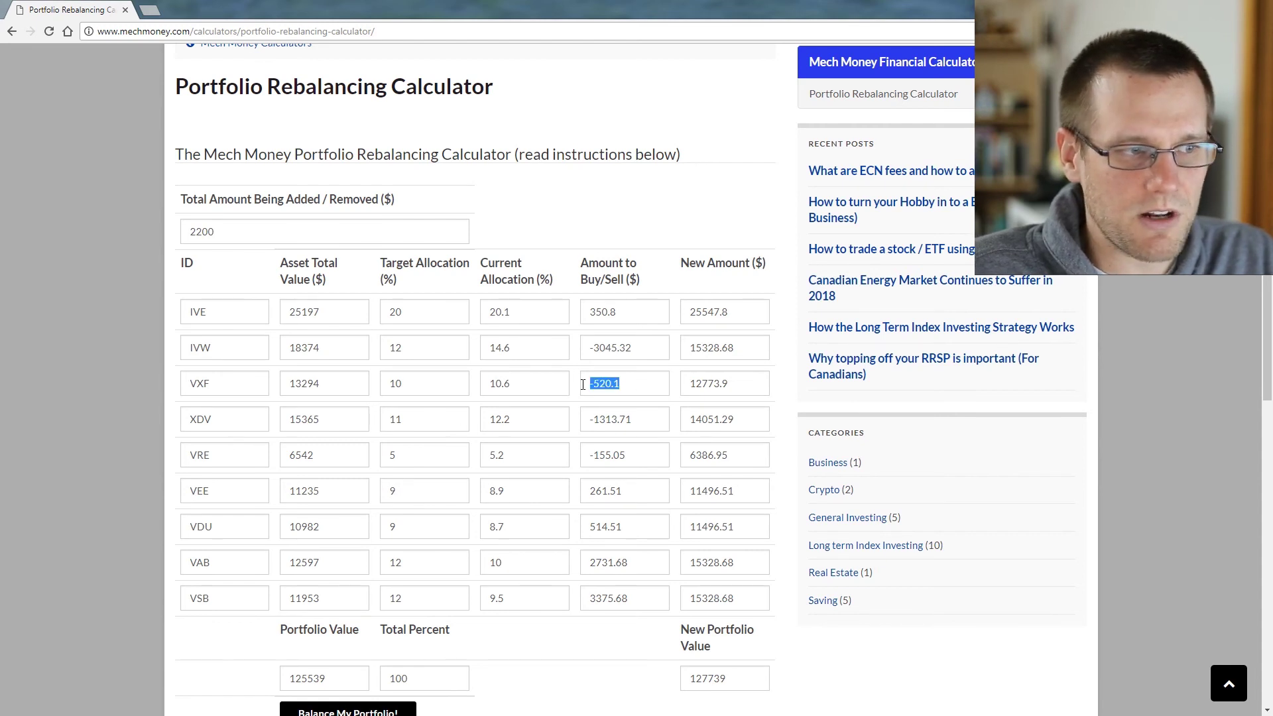
{"action": "left_click", "coordinate": [647, 431]}
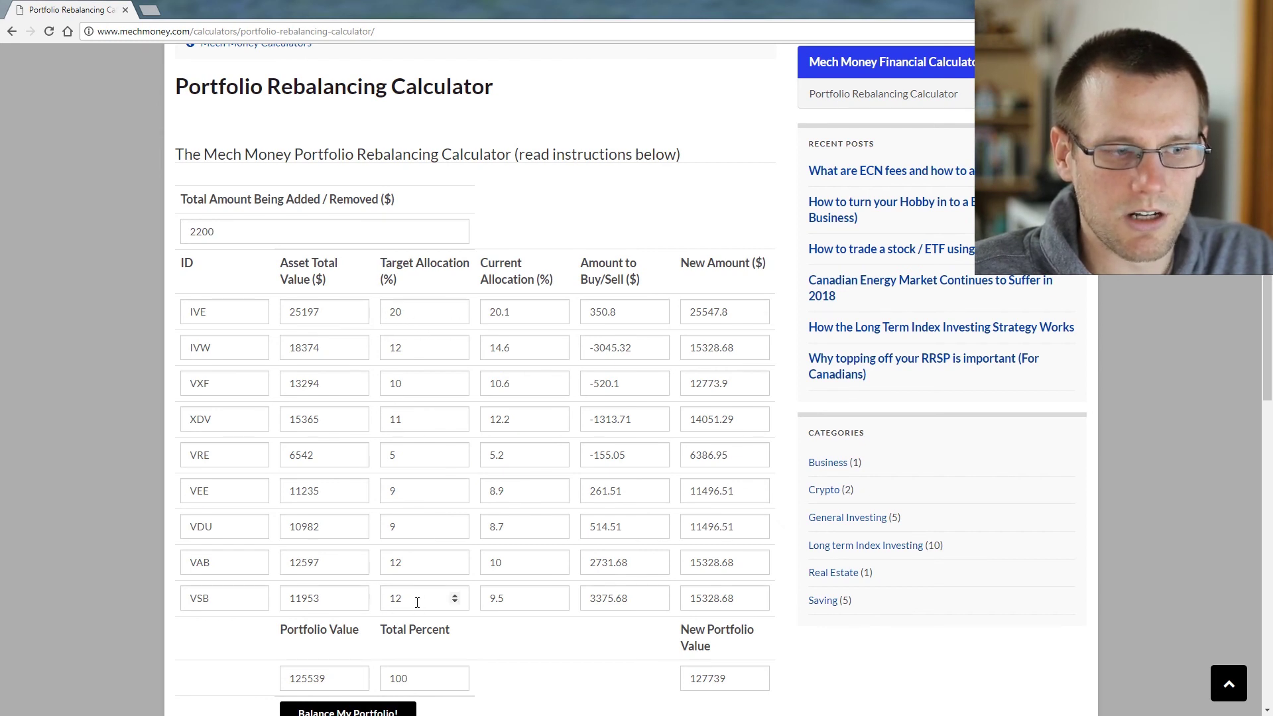
Step: Check the total percent and compare the new portfolio value with the original portfolio value
{"action": "mouse_move", "coordinate": [411, 676]}
{"action": "left_mouse_down"}
{"action": "mouse_move", "coordinate": [389, 677]}
{"action": "mouse_move", "coordinate": [402, 677]}
{"action": "left_mouse_up"}
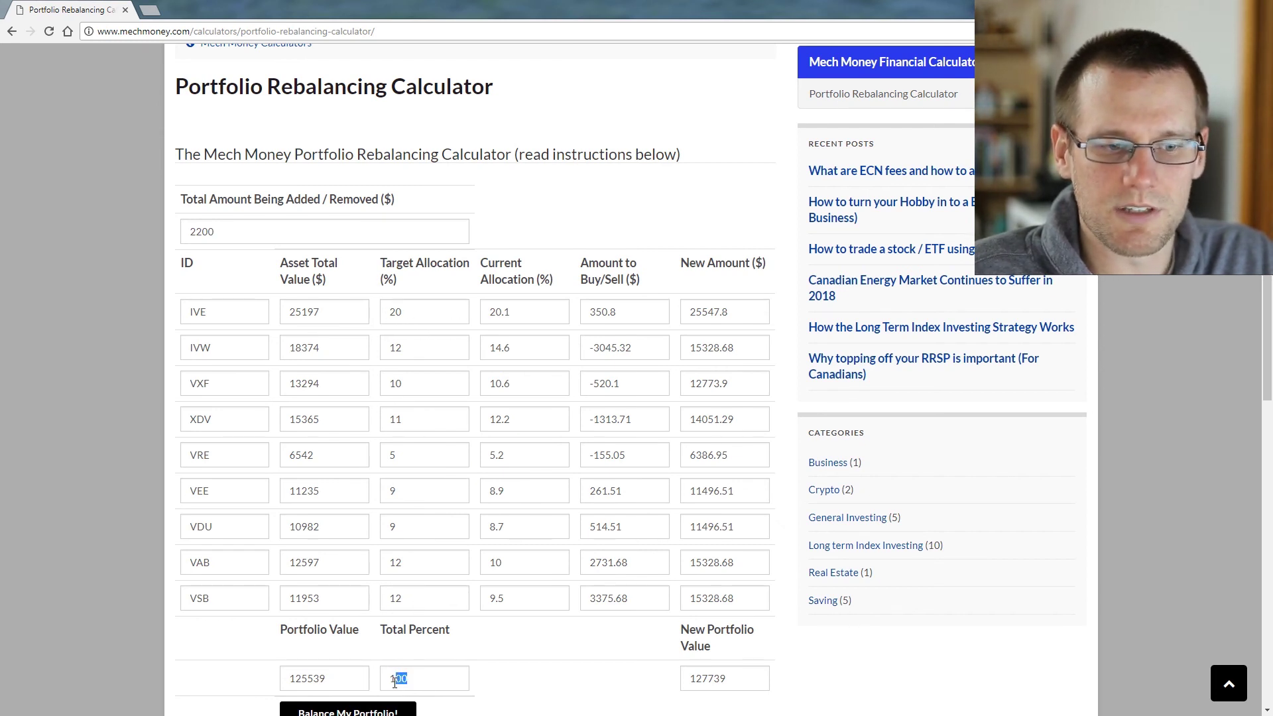
{"action": "left_click", "coordinate": [710, 681]}
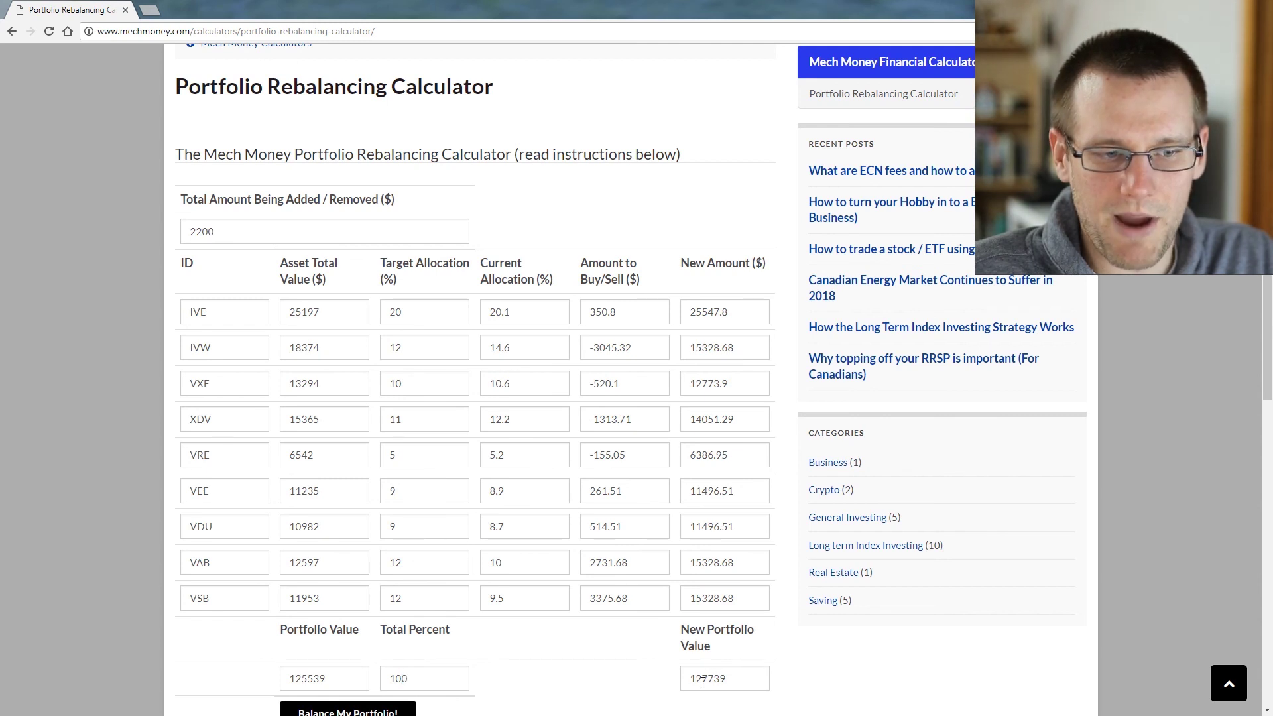
{"action": "left_click_drag", "start_coordinate": [691, 680], "coordinate": [787, 703]}
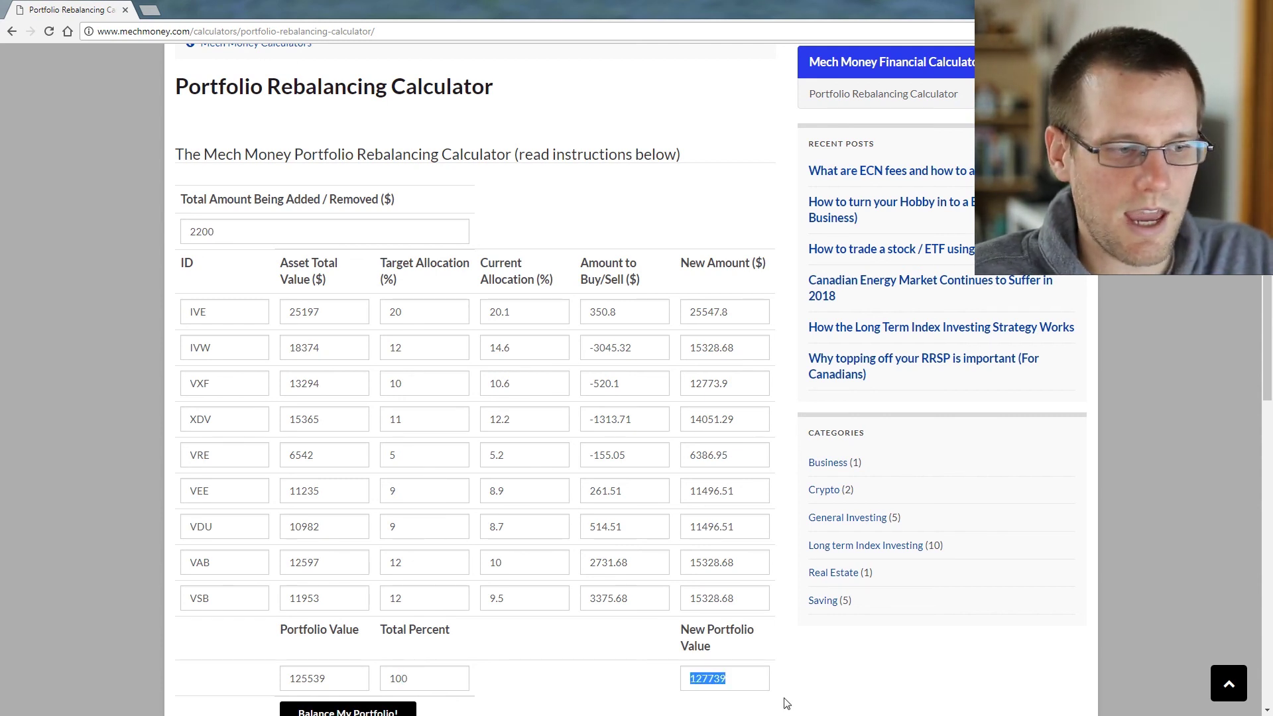
{"action": "left_click", "coordinate": [319, 680]}
{"action": "left_click_drag", "start_coordinate": [326, 681], "coordinate": [288, 681]}
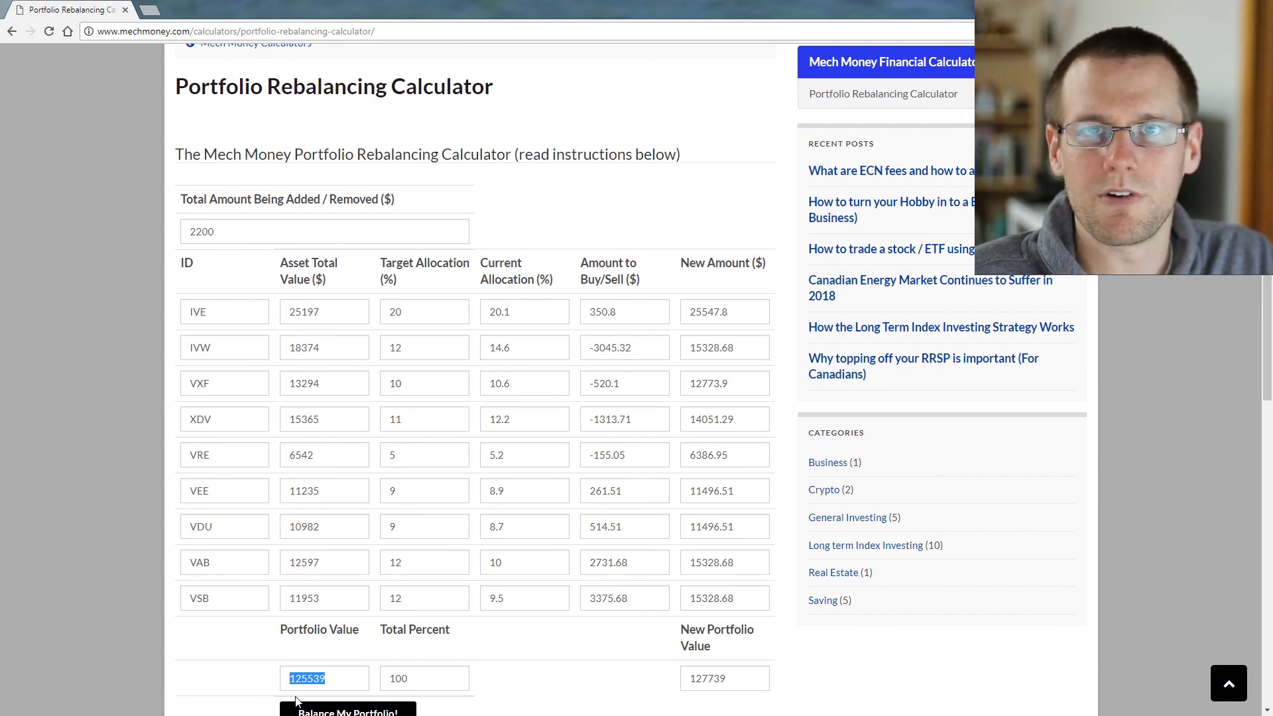
Step: Review the IVE entry, and check the VRE asset's total value against its amount to buy or sell
{"action": "double_click", "coordinate": [193, 308]}
{"action": "left_click", "coordinate": [212, 316]}
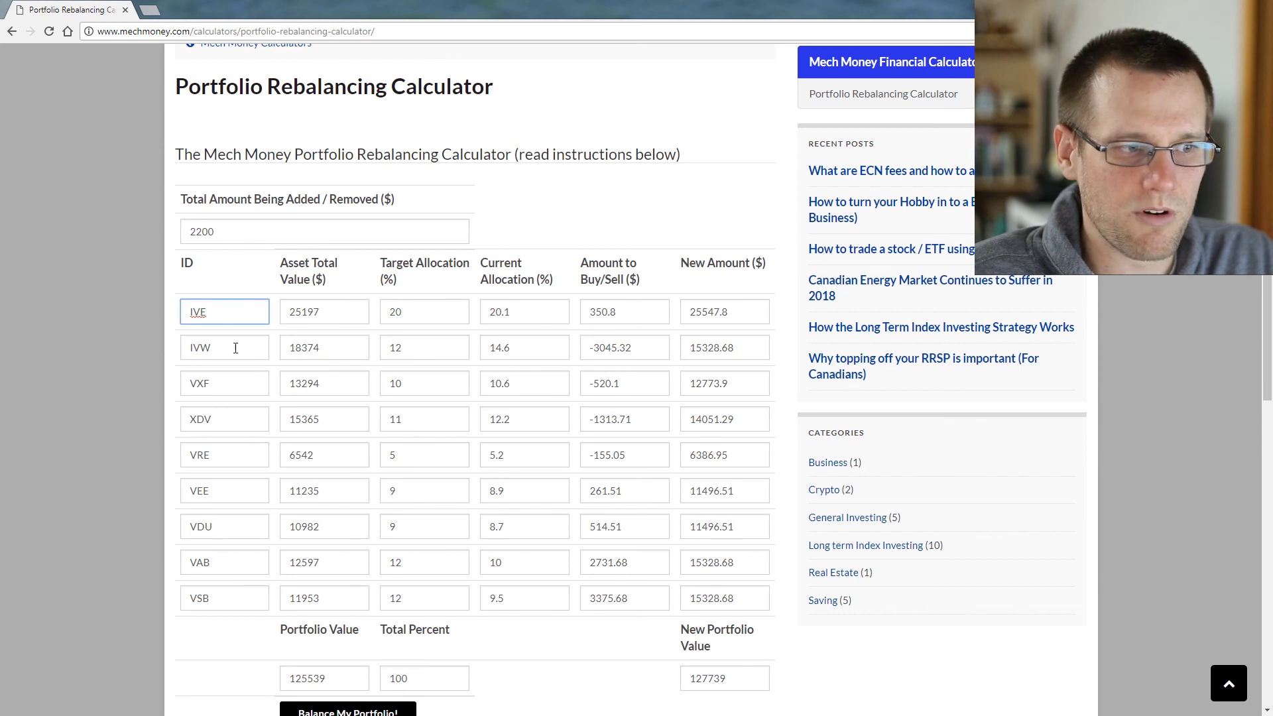
{"action": "left_click", "coordinate": [326, 452]}
{"action": "left_click_drag", "start_coordinate": [316, 457], "coordinate": [289, 461]}
{"action": "double_click", "coordinate": [203, 453]}
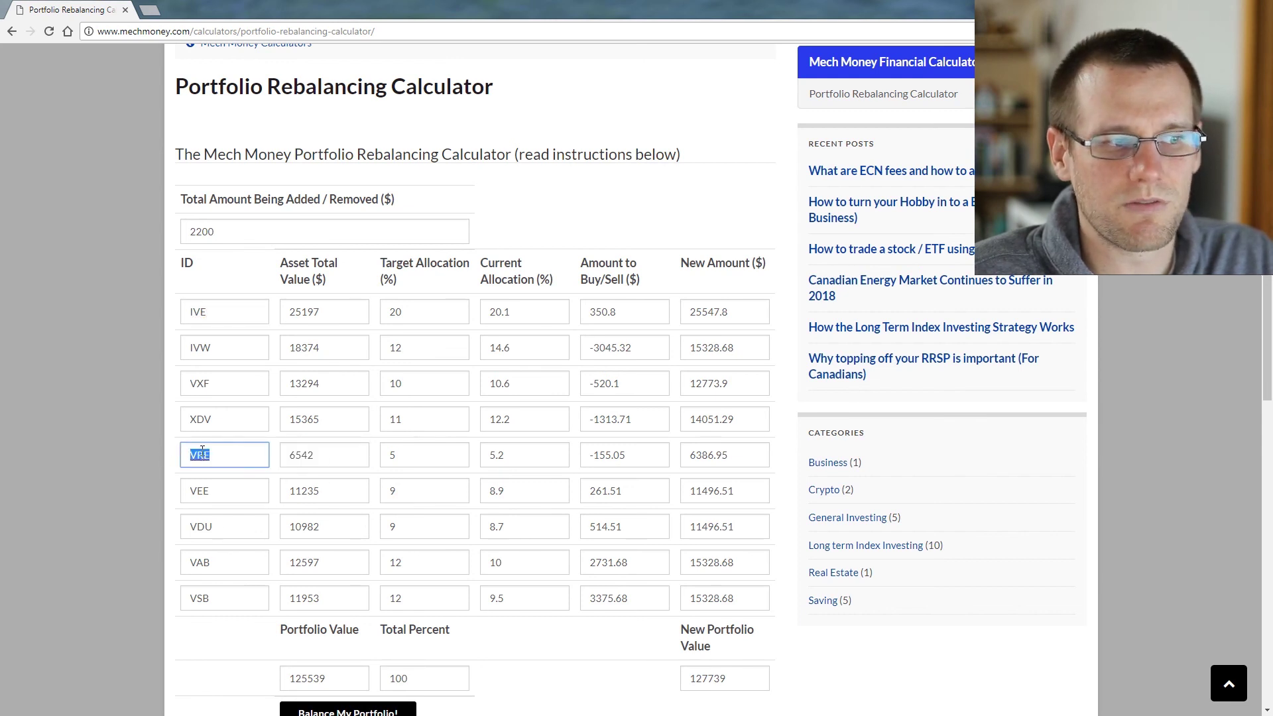
{"action": "left_click_drag", "start_coordinate": [628, 461], "coordinate": [586, 460]}
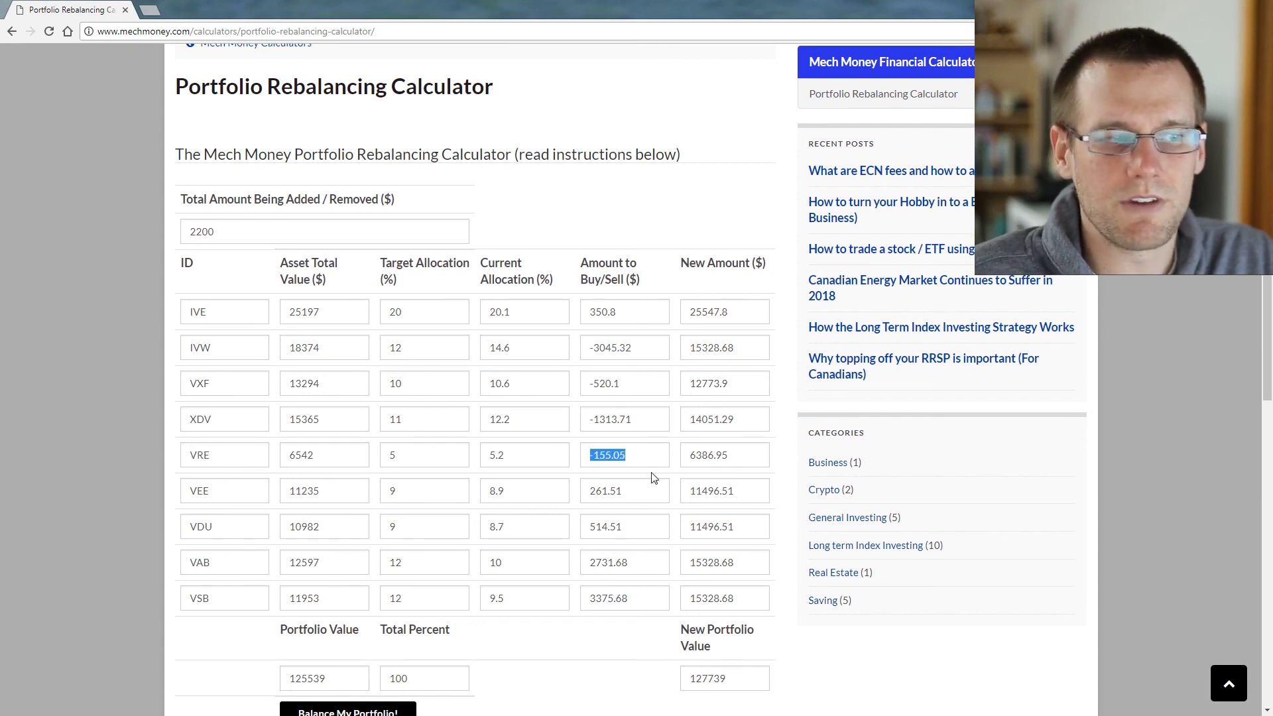
{"action": "left_click", "coordinate": [231, 453]}
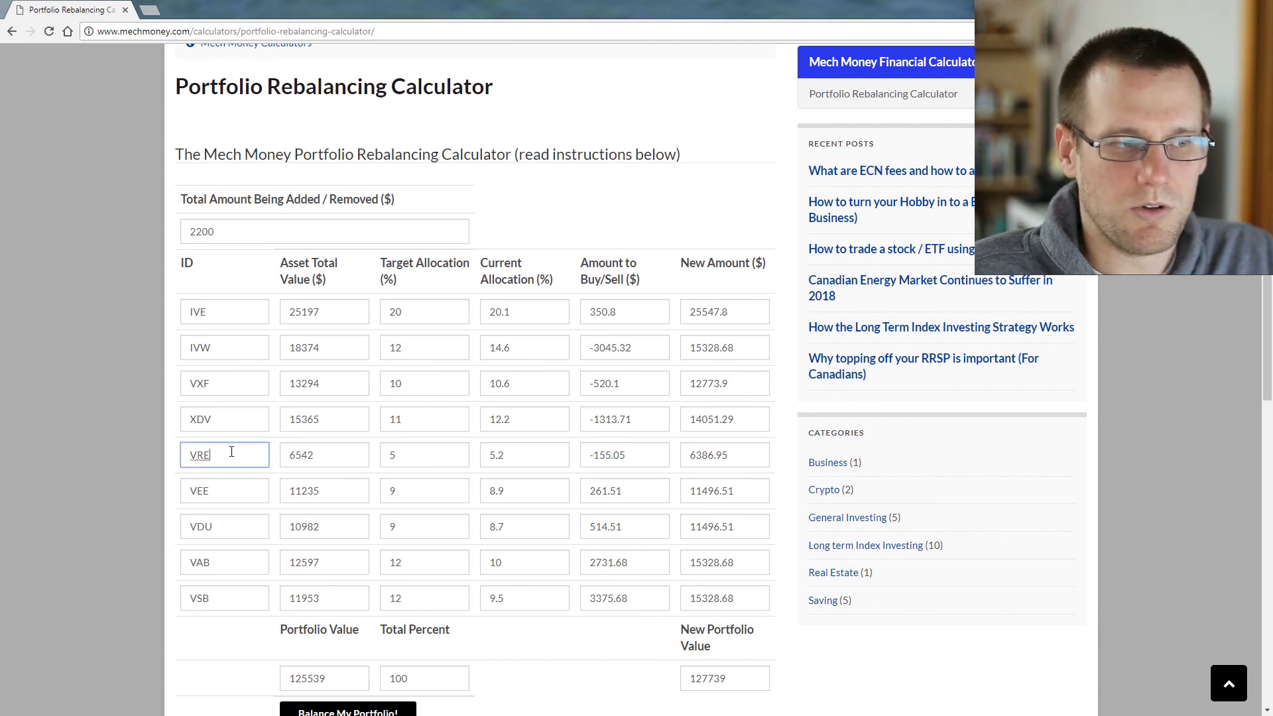